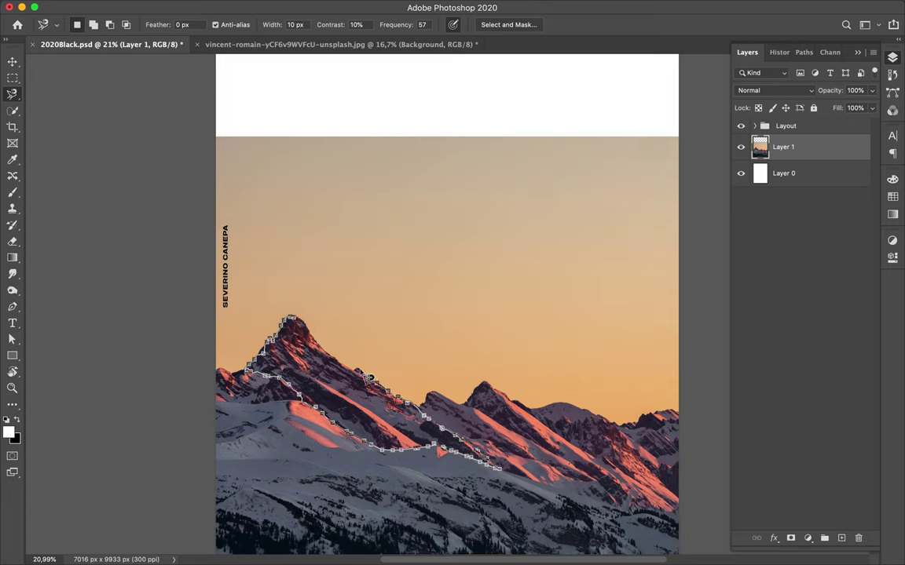
- Lasso the mountain peak, copy it to its own layer, and lift it into the sky
left_click(305, 322)
key("ctrl+j")
key("v")
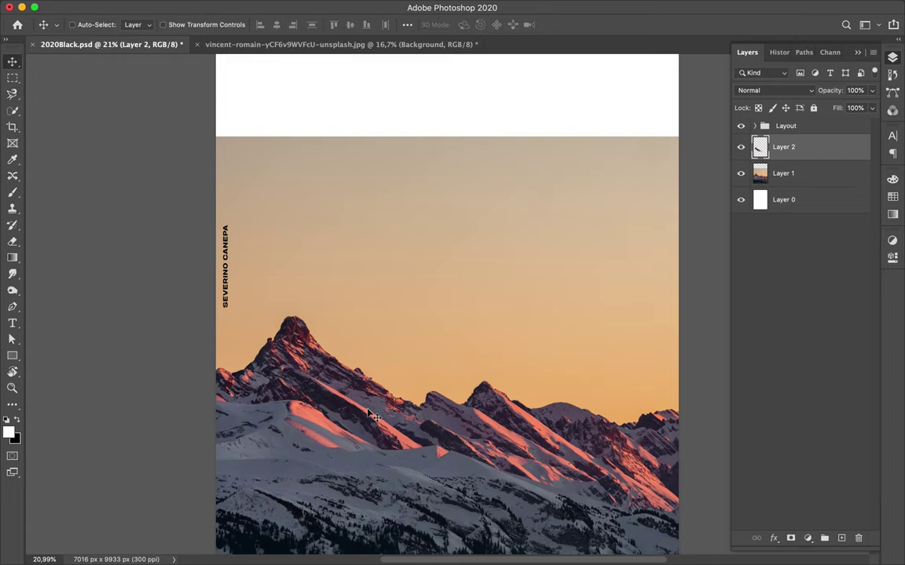
left_click_drag(343, 340, 397, 214)
- Add a shadow layer beneath the peak slice and fill the peak's outline dark
left_click(841, 538)
left_click_drag(783, 147, 793, 174)
key("b")
key("s")
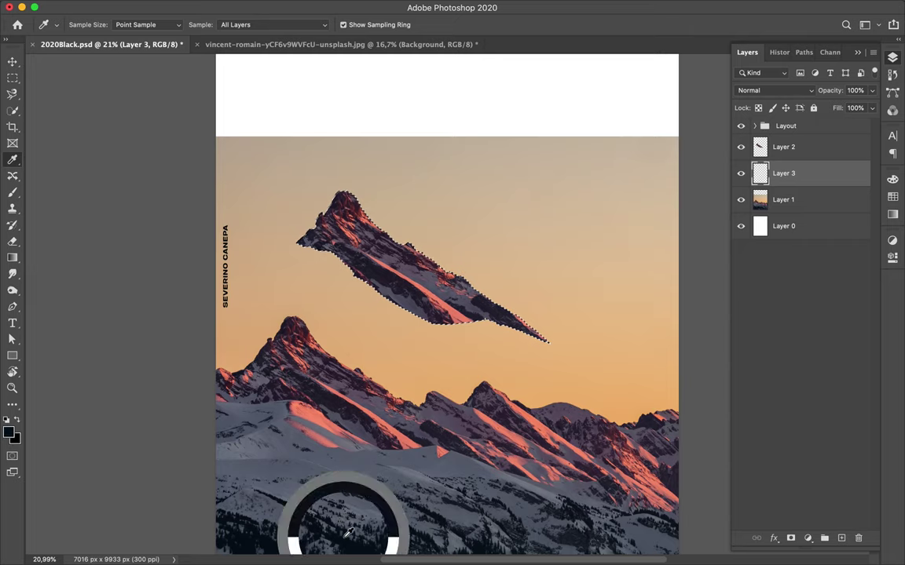
key("b")
key("m")
key("ctrl+d")
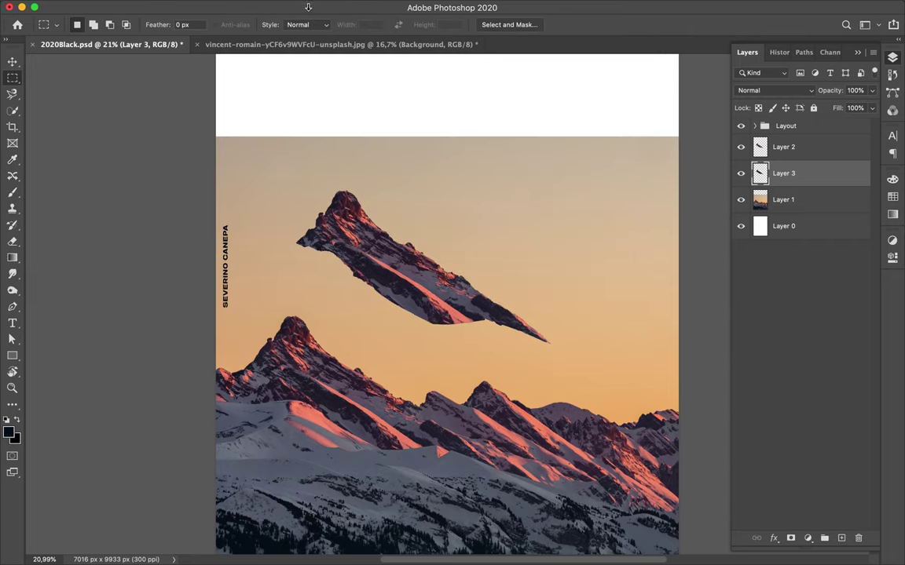
- Blur the shadow 100 px, link it with the peak slice, and send both below Layer 1
left_click(294, 7)
left_click(505, 201)
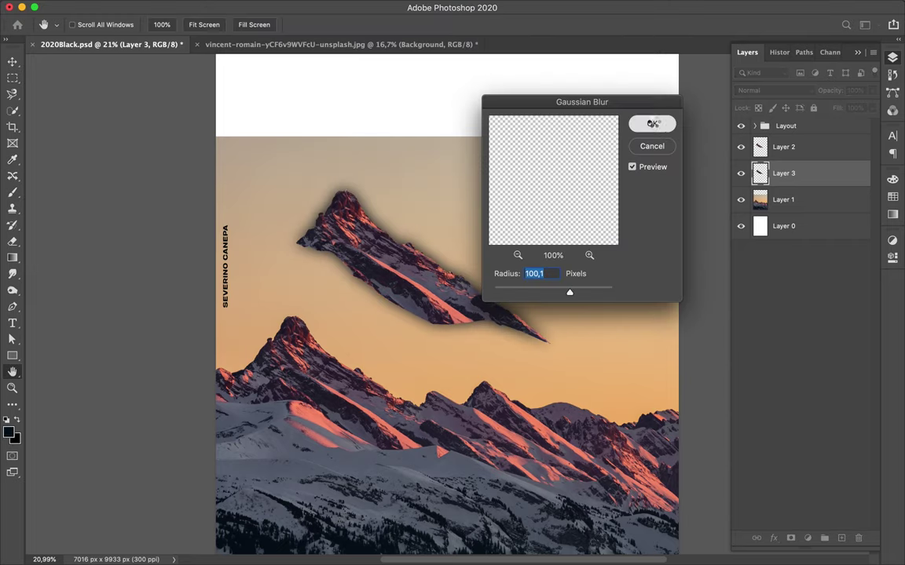
key("Return")
left_click(785, 147, "shift")
right_click(797, 173)
left_click(702, 282)
key("ctrl+bracketleft")
- Shift the mountain photo and outline the second ridge with the Magnetic Lasso
left_click(786, 147)
key("v")
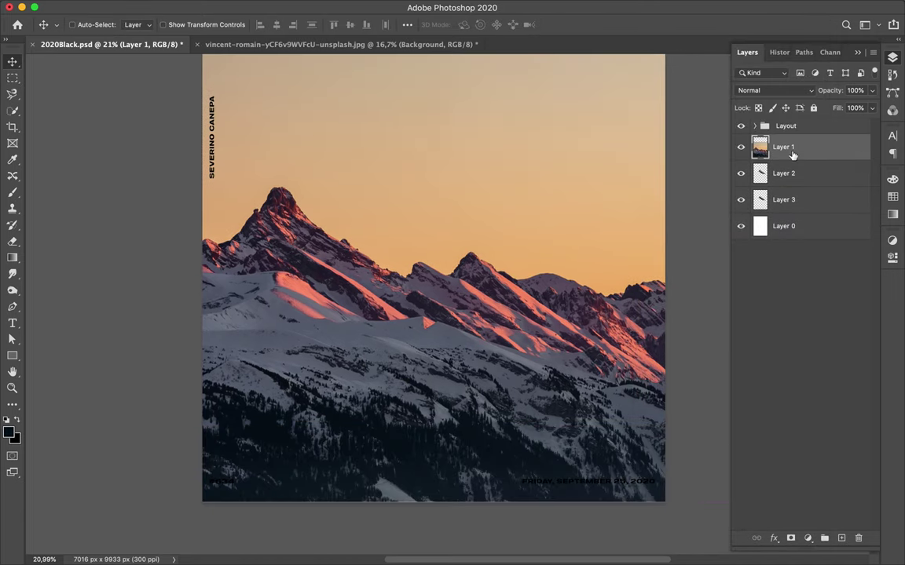
left_click_drag(283, 275, 341, 241)
key("l")
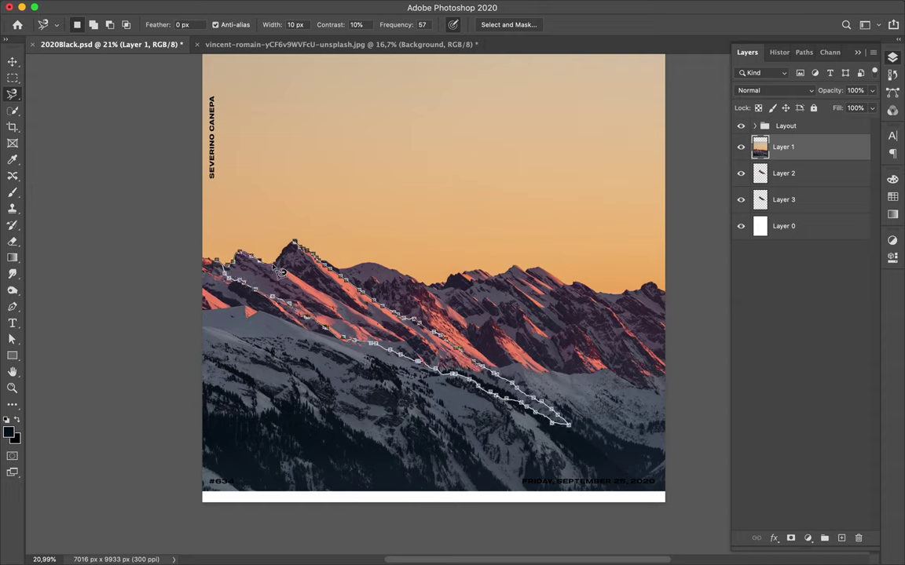
left_click(298, 248)
- Paint the ridge shape black on new Layer 5 and place it beneath the ridge slice
left_click(841, 539)
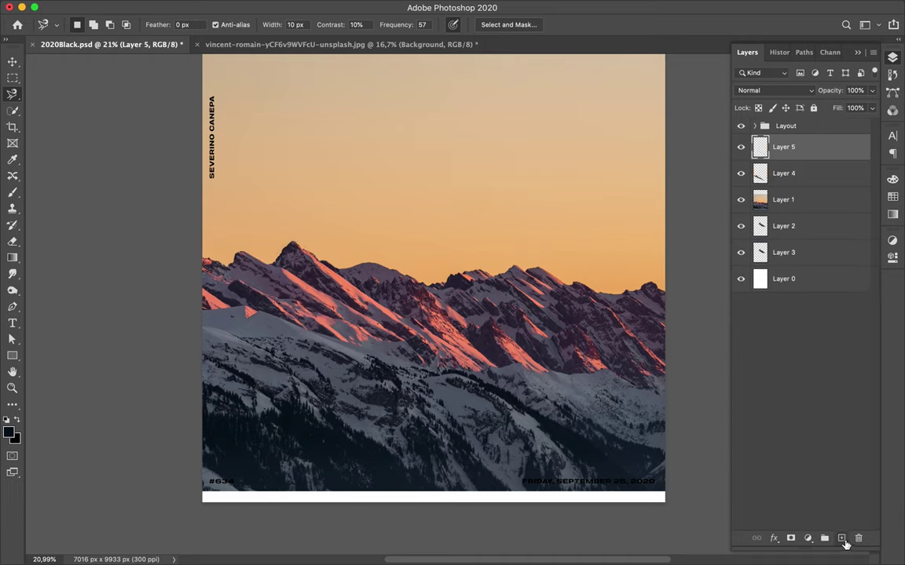
key("b")
left_click_drag(252, 259, 542, 401)
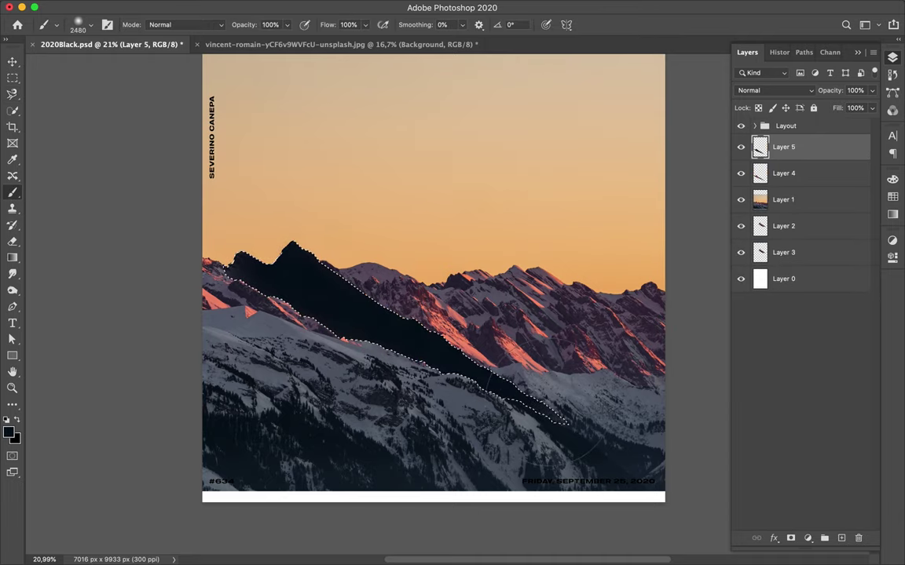
key("super+d")
key("m")
left_click_drag(783, 146, 798, 182)
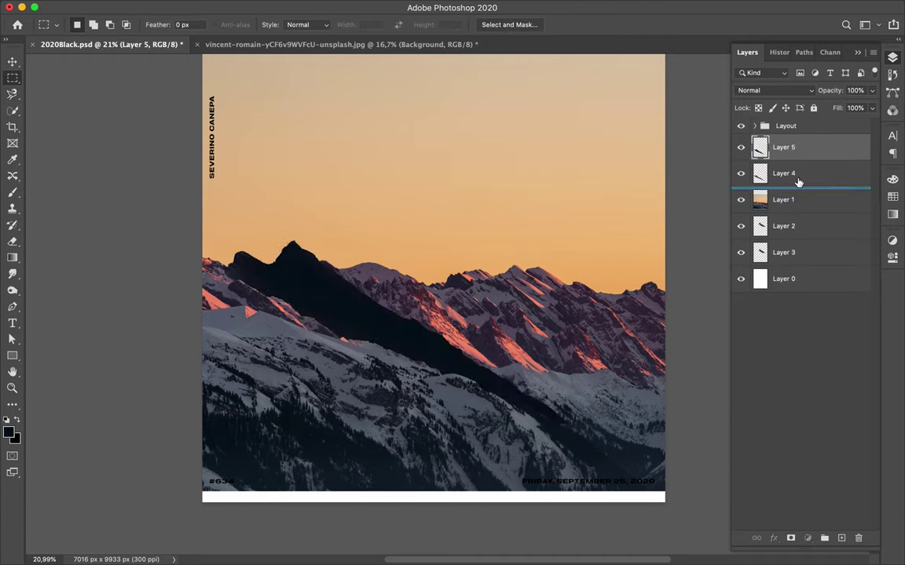
- Gaussian-blur the black shadow, link Layers 4 and 5, and move them below the photo
left_click(292, 8)
left_click(322, 25)
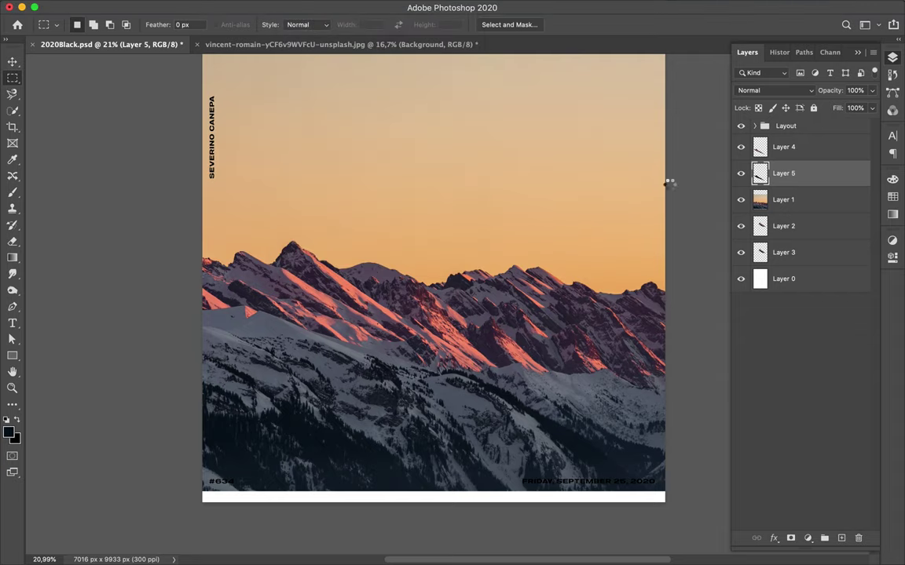
left_click(806, 150, "shift")
right_click(810, 174)
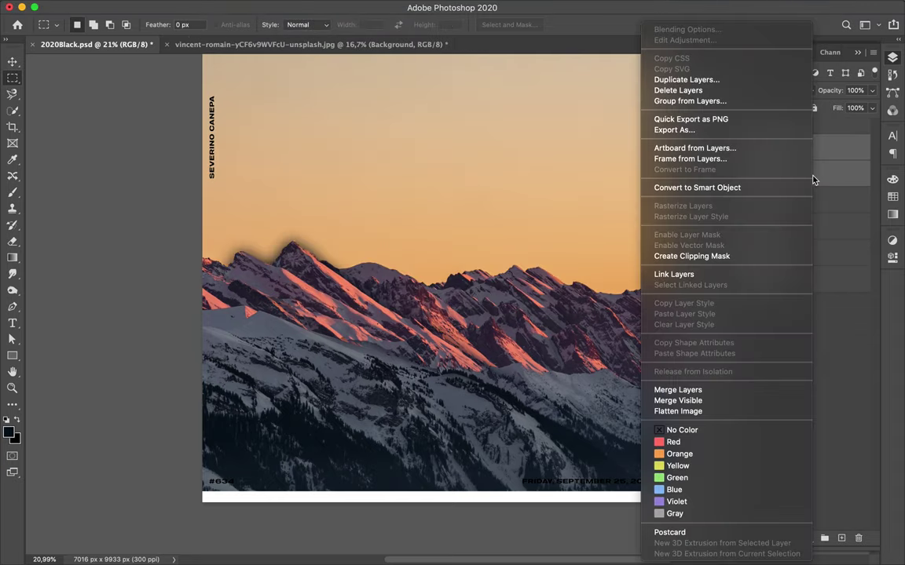
left_click(651, 249)
key("super+bracketleft")
key("alt+bracketright")
- Shift the photo up-left, lasso the next ridge onto Layer 6, and reload its outline
key("v")
left_click_drag(567, 193, 524, 169)
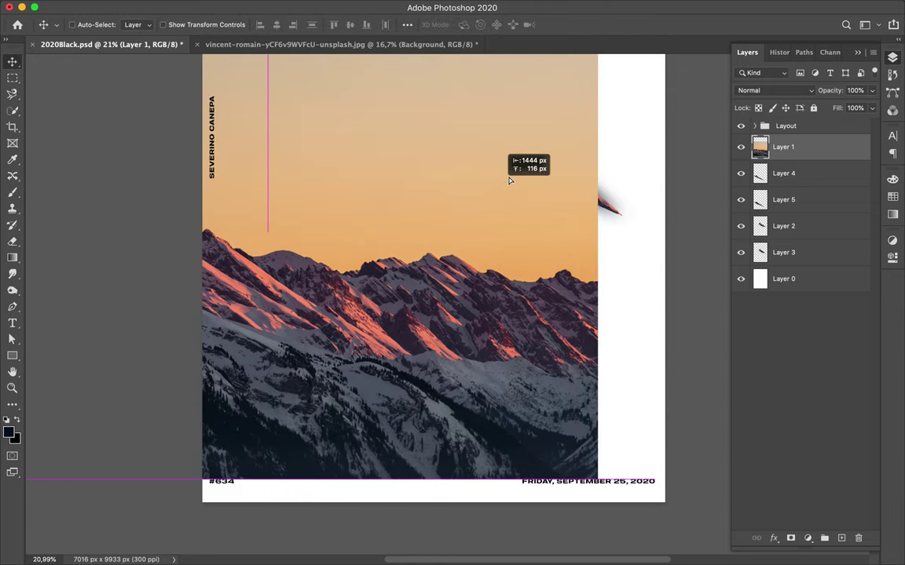
key("l")
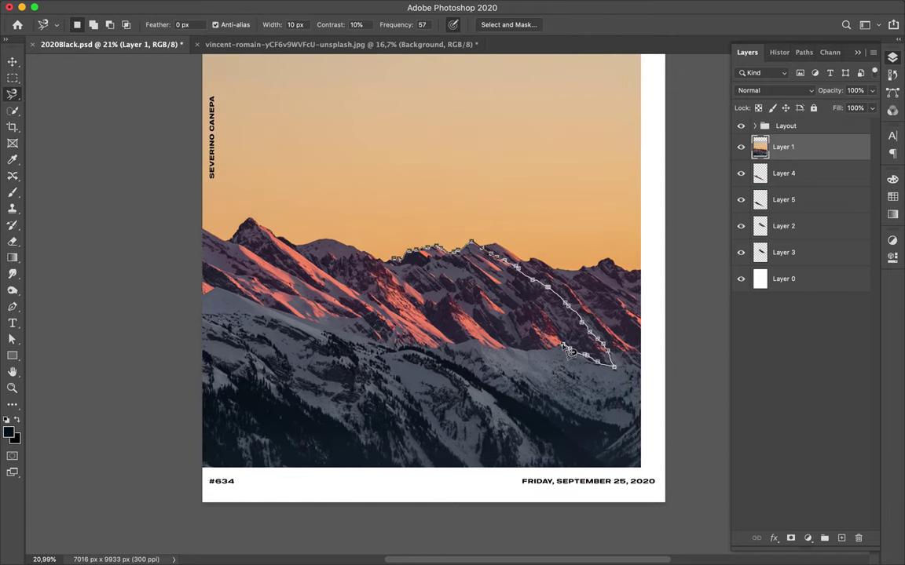
double_click(395, 264)
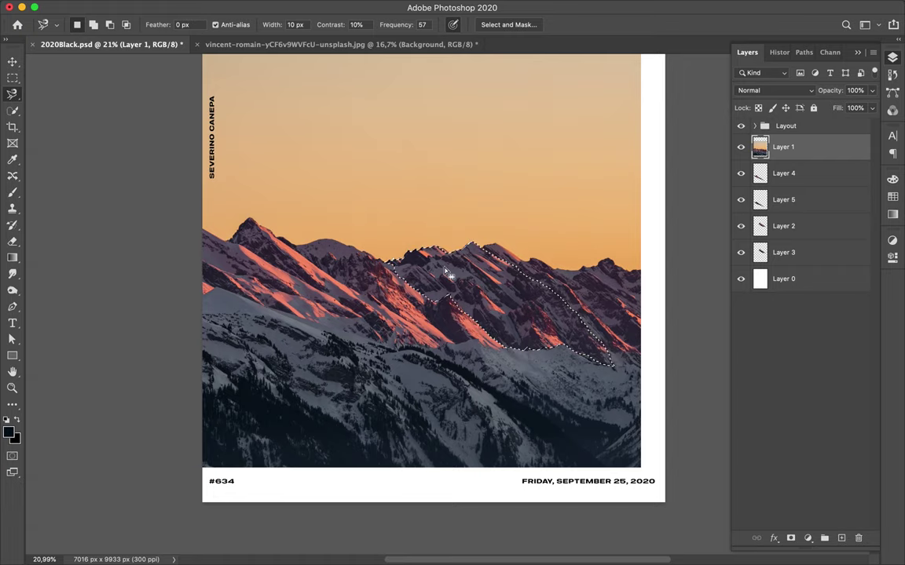
key("super+j")
key("alt+bracketleft")
left_click(759, 147, "super")
- Paint the ridge shape black on new Layer 7 as its shadow
key("super+shift+alt+n")
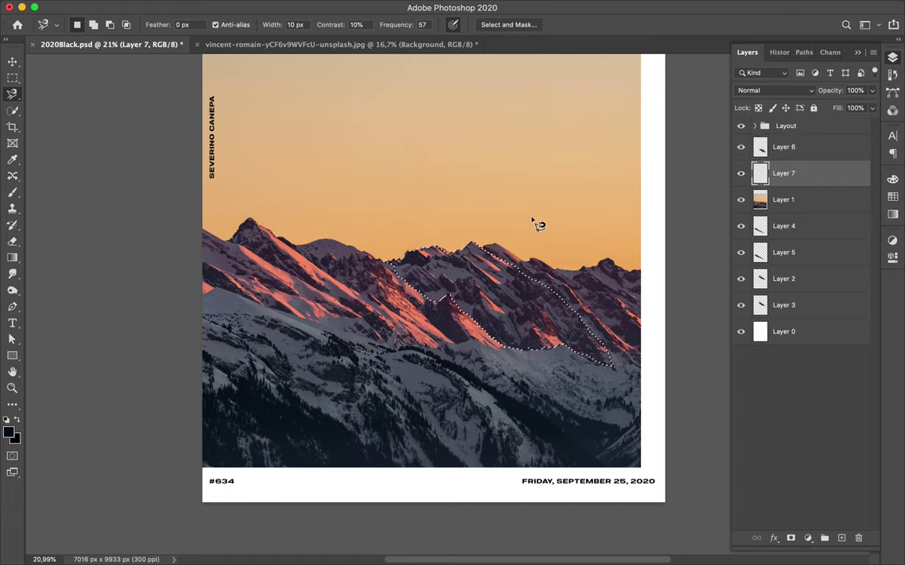
key("b")
left_click_drag(572, 330, 456, 267)
key("super+d")
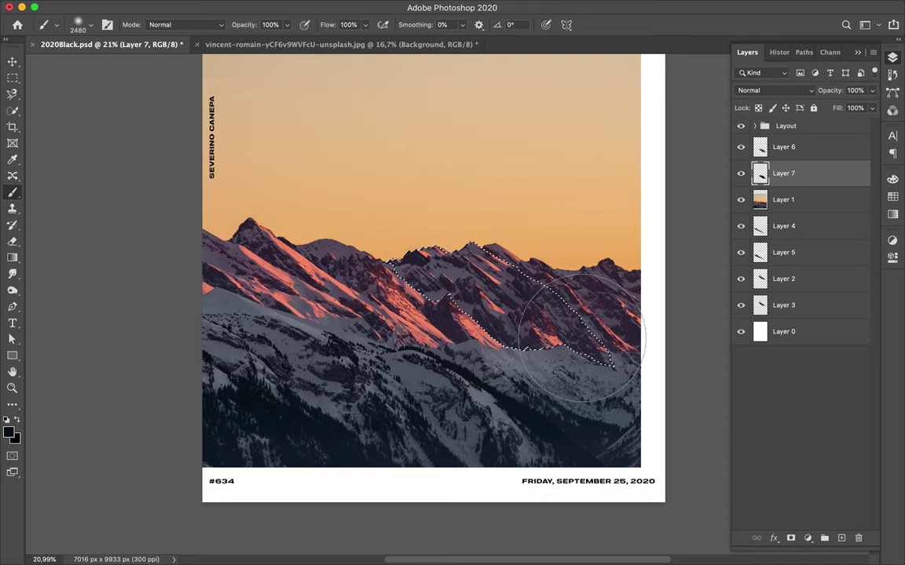
key("m")
- Gaussian-blur the black shadow and drag the mountain photo layer to the top
key("v")
left_click(293, 8)
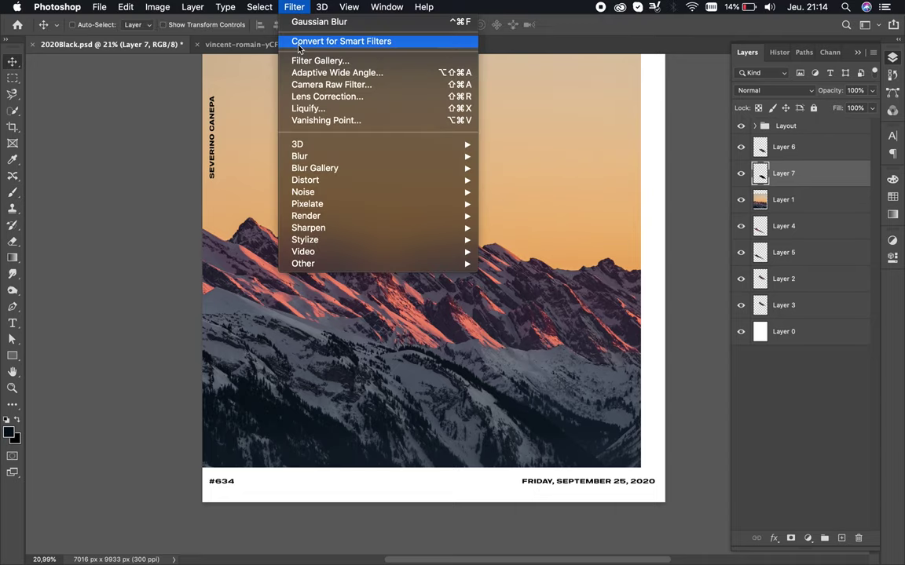
left_click(314, 22)
left_click(785, 147, "shift")
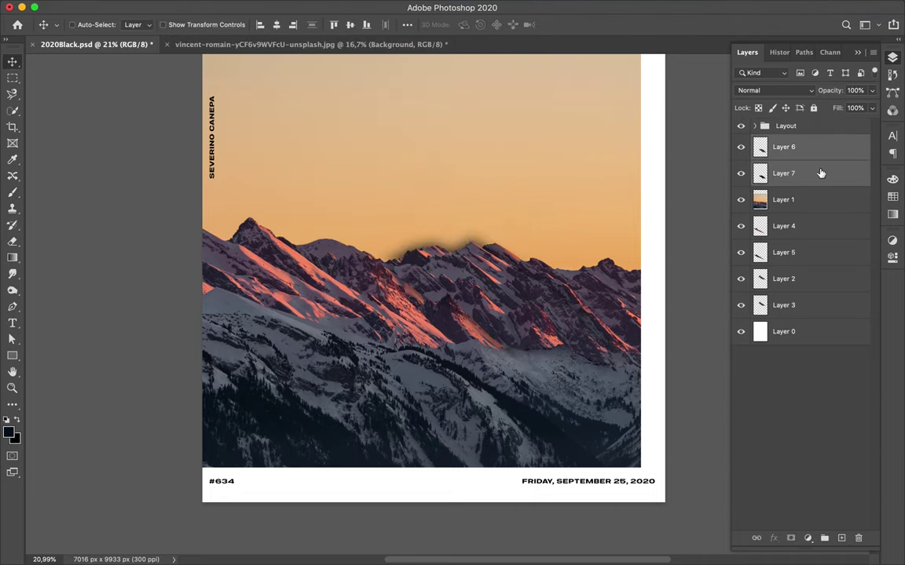
left_click_drag(813, 199, 785, 140)
- Shift the mountain photo right and lasso the fourth ridge, adding a second area
left_click(830, 153)
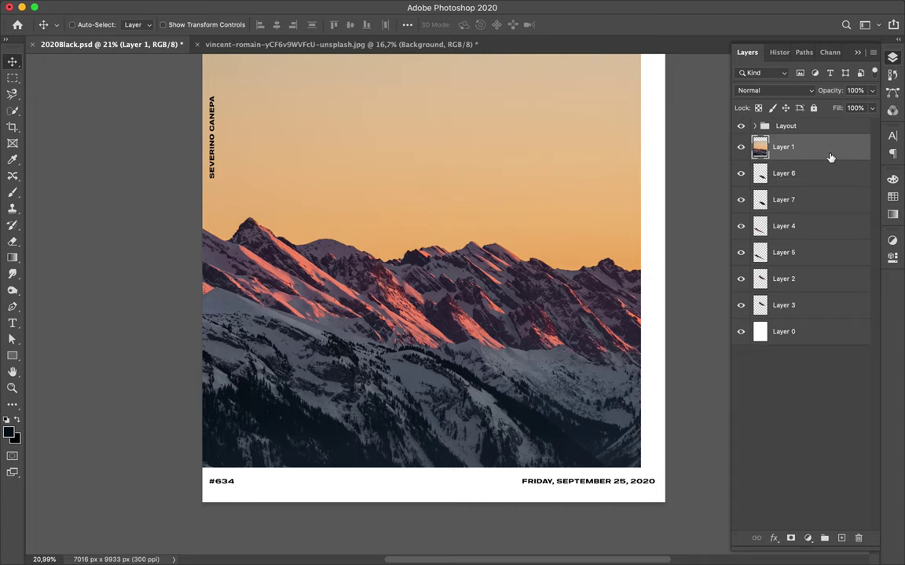
mouse_move(421, 223)
left_mouse_down()
mouse_move(561, 225)
mouse_move(529, 274)
left_mouse_up()
key("l")
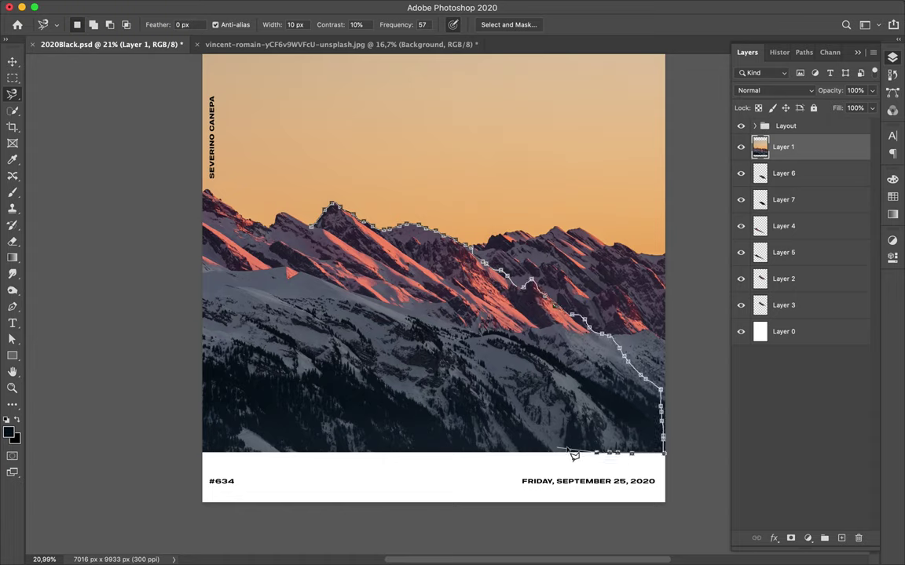
double_click(341, 237)
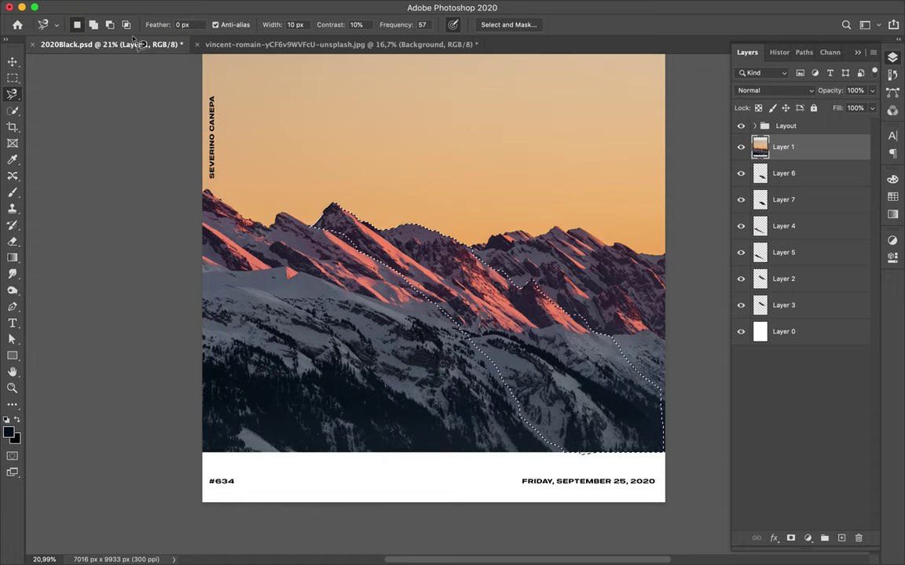
left_click(362, 250, "shift")
key("Return")
- Copy the ridge to Layer 8 and brush its shape solid black on Layer 9
key("ctrl+j")
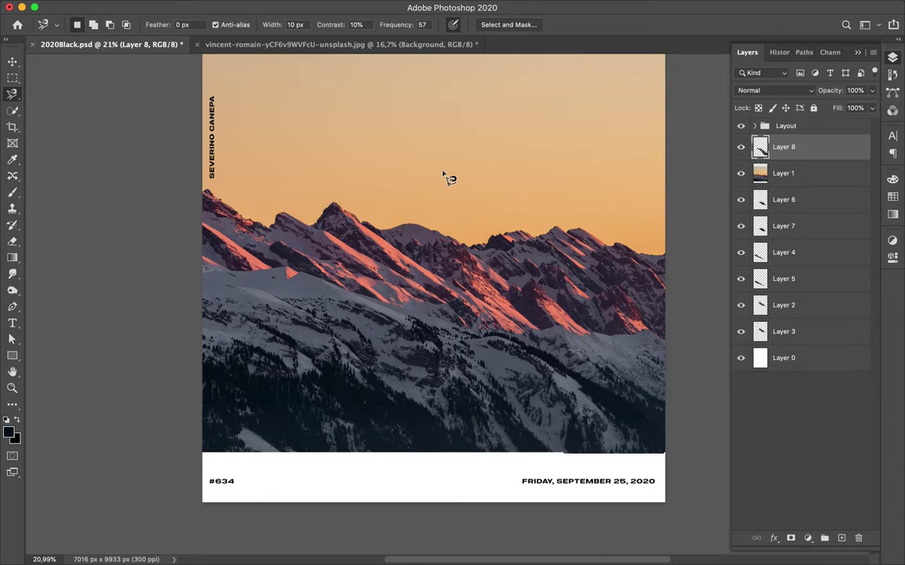
key("ctrl+j")
key("b")
left_click_drag(535, 403, 415, 229)
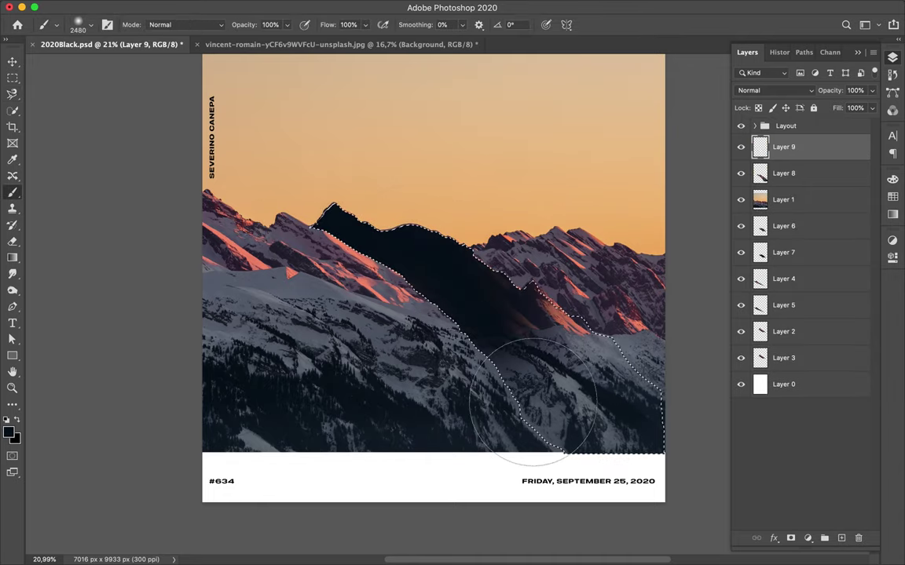
key("ctrl+d")
- Nudge the black shadow up and left, then apply Gaussian Blur to it
left_click(785, 173, "shift")
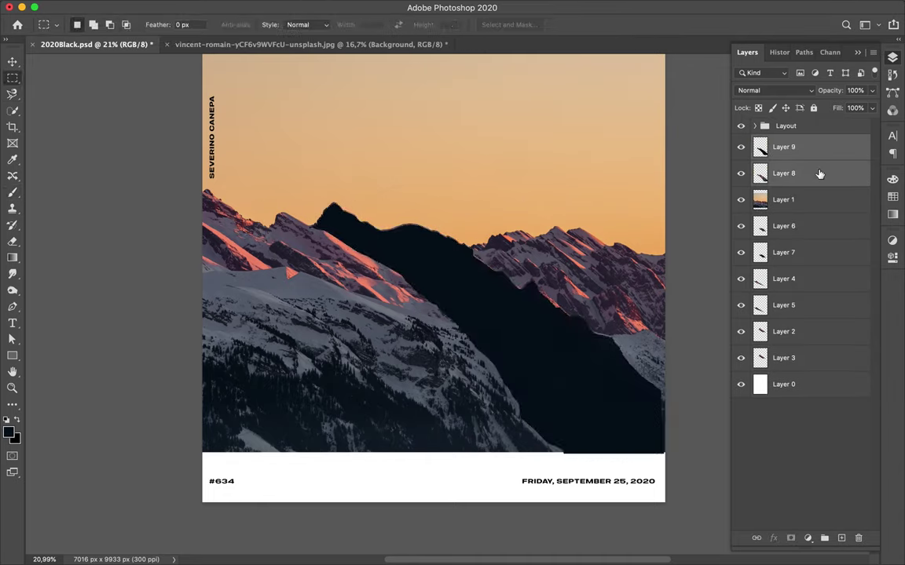
key("v")
left_click_drag(550, 341, 491, 303)
left_click(812, 153)
left_click(295, 8)
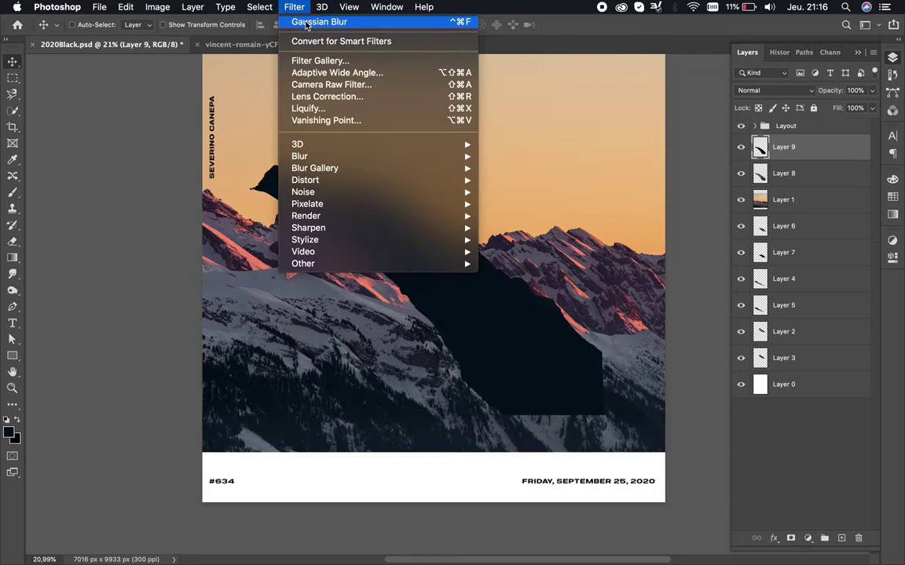
left_click(323, 23)
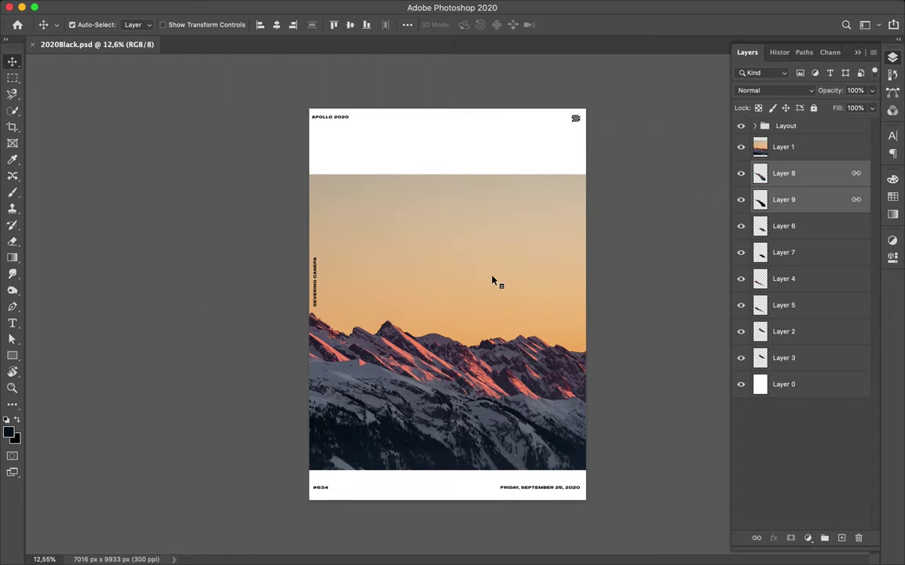
- Nudge the mountain photo, zoom in, and start a Magnetic Lasso around the tall left peak
left_click_drag(495, 283, 478, 272)
scroll(478, 273, "up", 3)
key("l")
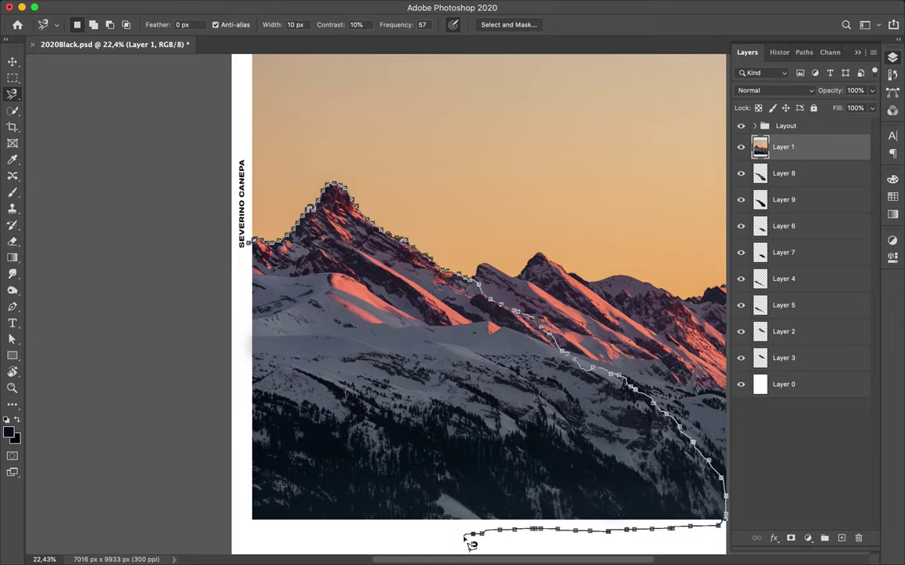
- Copy the tall peak to Layer 10, then move it and rotate it 90°
left_click(243, 261)
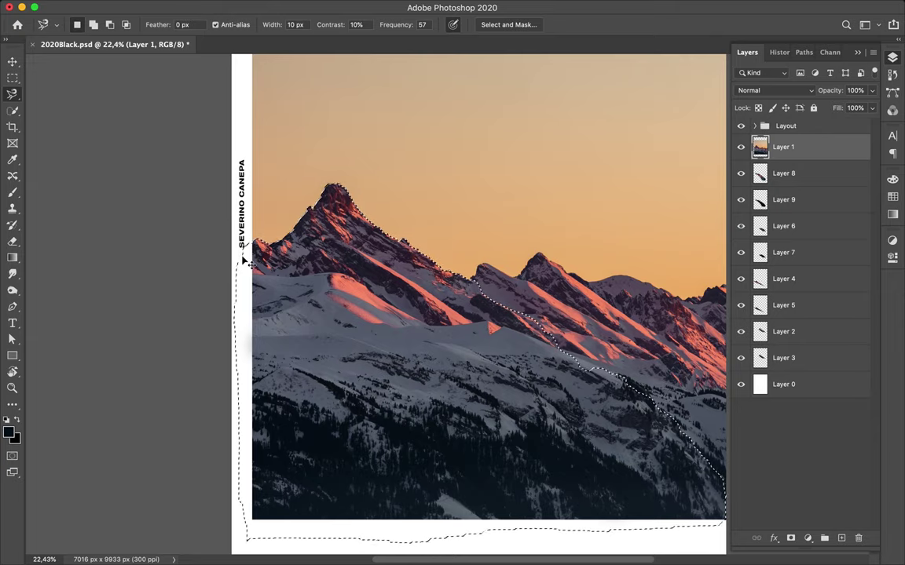
key("ctrl+j")
key("v")
left_click_drag(393, 275, 422, 237)
left_click_drag(778, 173, 760, 152)
key("ctrl+0")
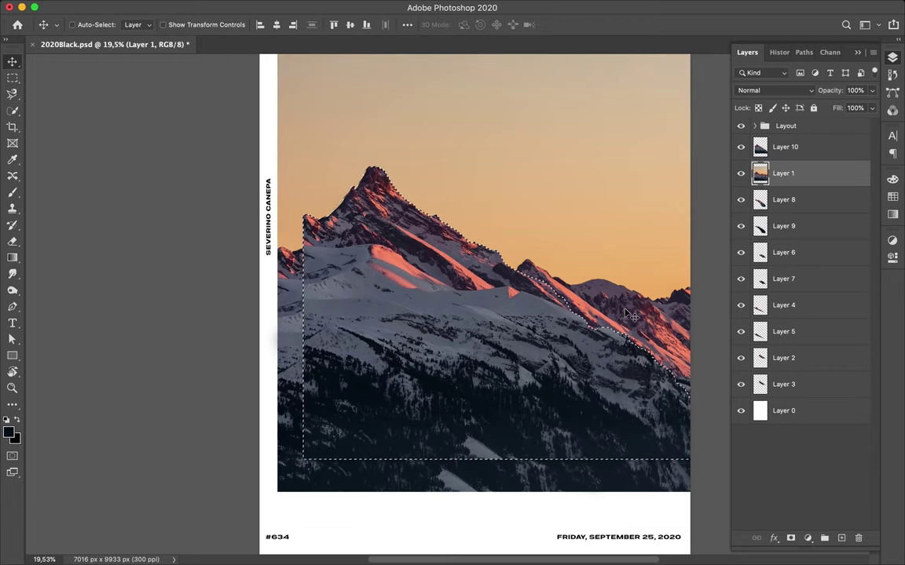
left_click(817, 147)
key("ctrl+t")
mouse_move(339, 171)
left_mouse_down()
mouse_move(518, 369)
mouse_move(485, 376)
left_mouse_up()
key("Return")
- Load the peak outline and paint soft dark shading on new Layer 11
left_click(809, 179)
key("ctrl+shift+alt+n")
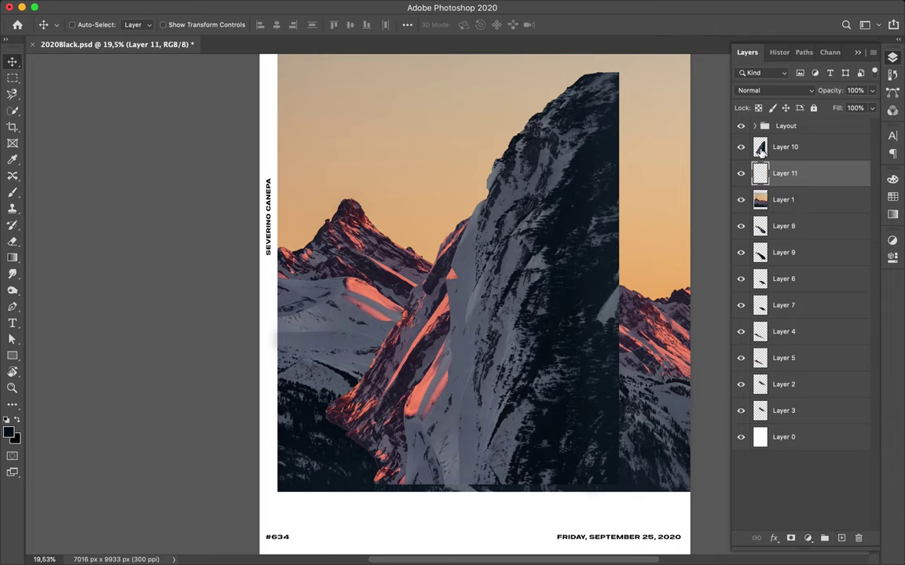
left_click(759, 147, "ctrl")
key("b")
right_click(558, 150)
left_click(601, 70)
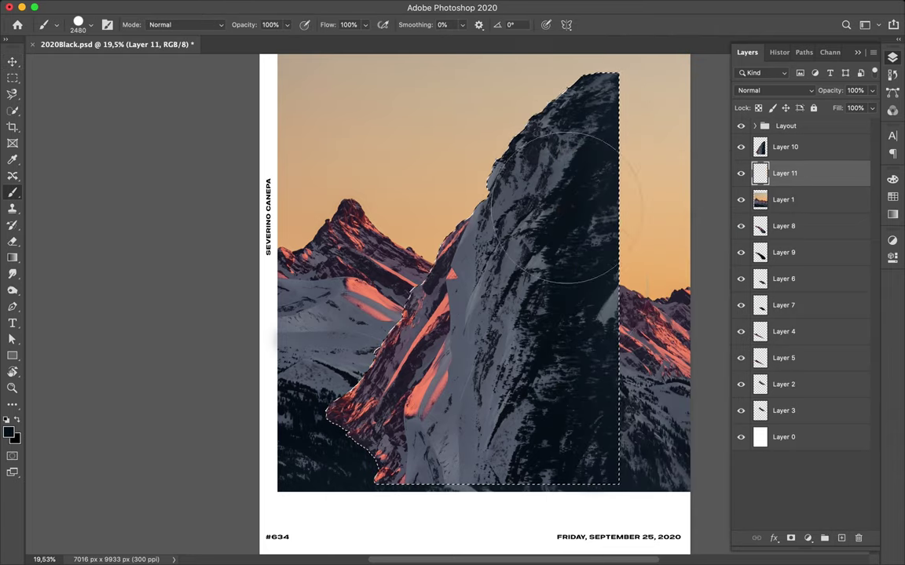
left_click_drag(604, 243, 511, 439)
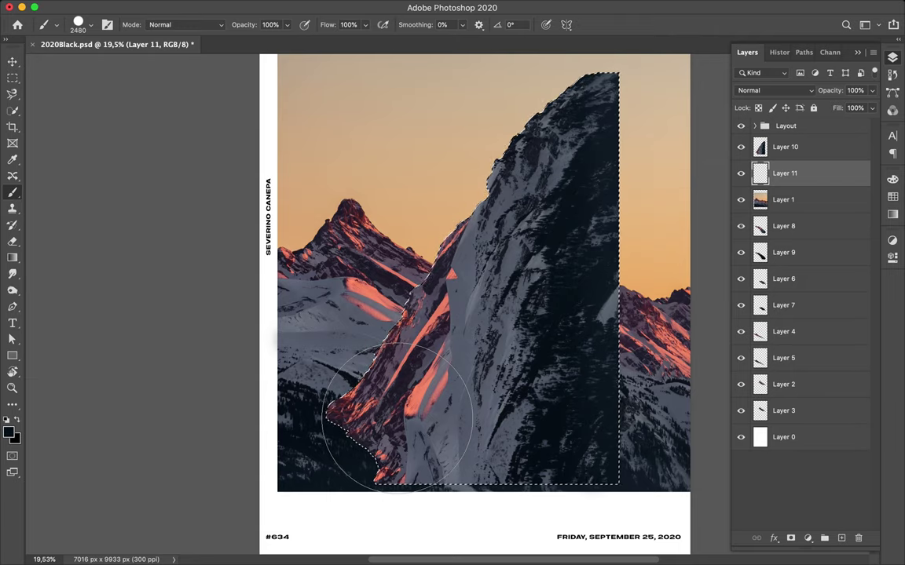
- Deselect and apply a 100.1-pixel Gaussian Blur to the shadow layer
key("m")
key("super+d")
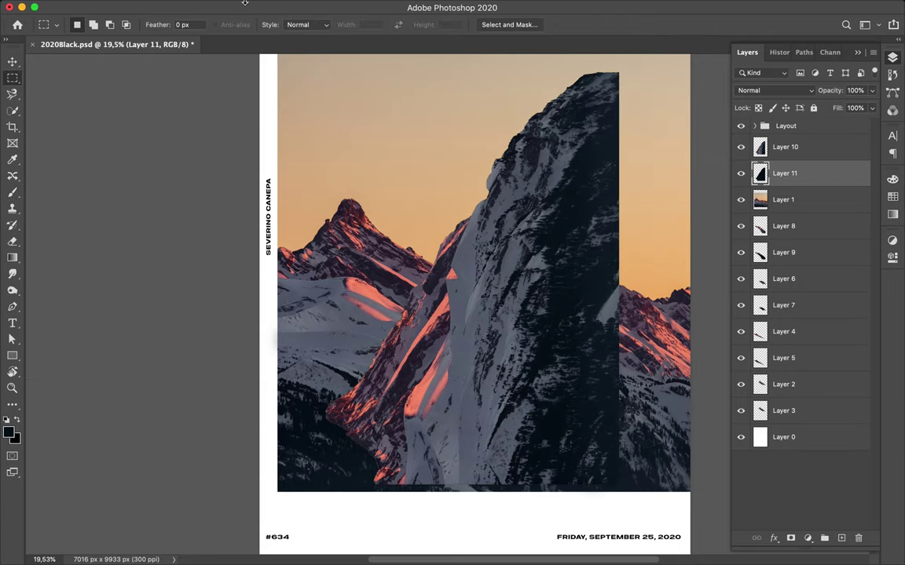
left_click(322, 8)
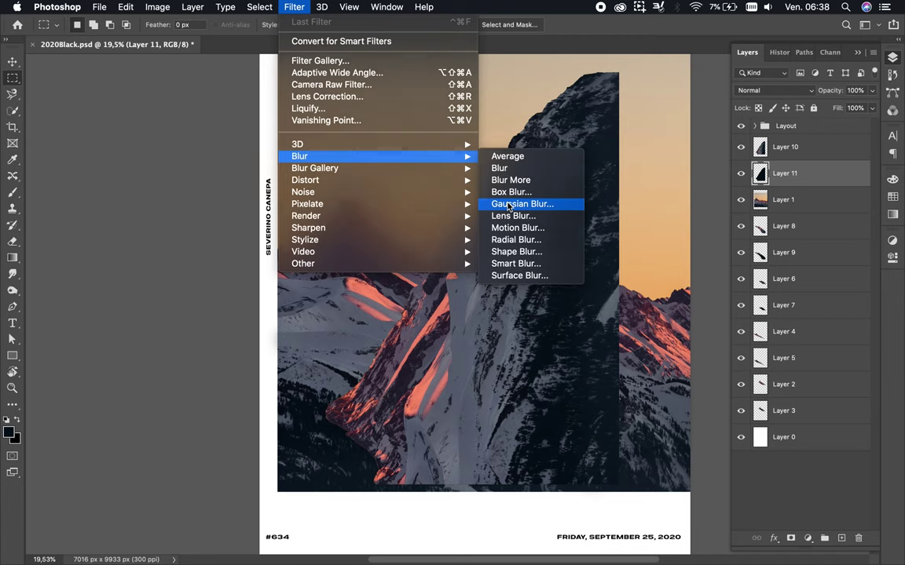
left_click(524, 202)
left_click(652, 123)
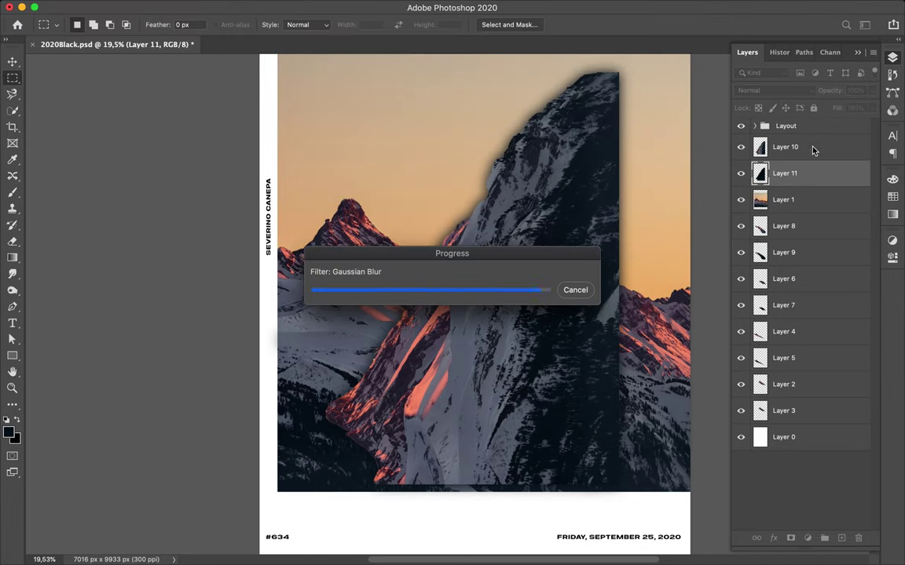
- Link Layers 10 and 11 and bring the mountain photo above them
left_click(813, 147, "shift")
right_click(814, 147)
left_click(683, 273)
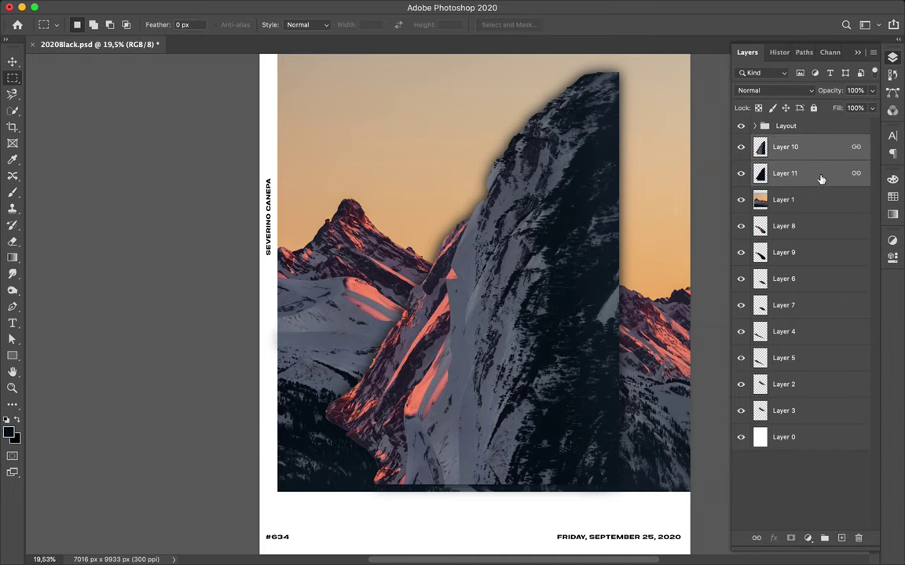
key("ctrl+bracketleft")
key("alt+bracketright")
- Shift the mountain photo and lasso the snow-ridge strip onto Layer 12
key("v")
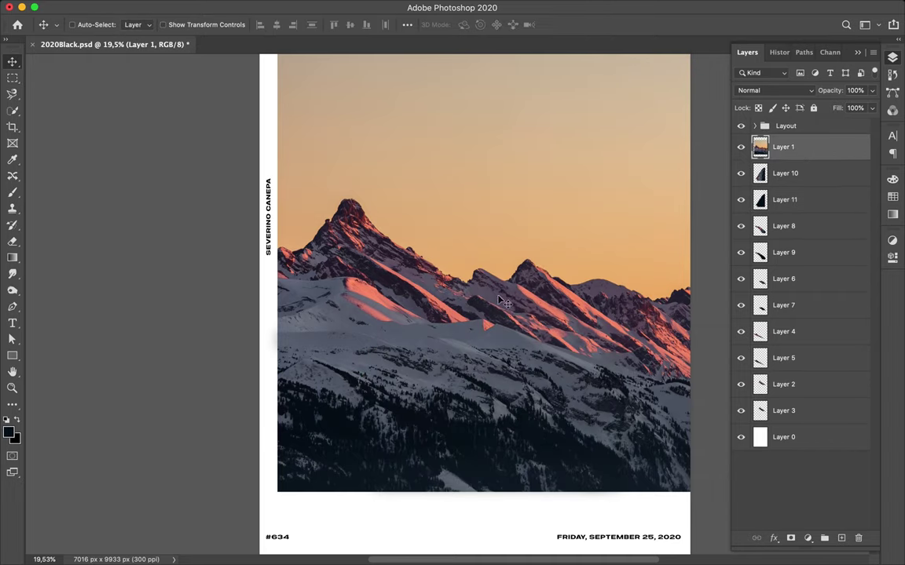
left_click_drag(503, 302, 653, 332)
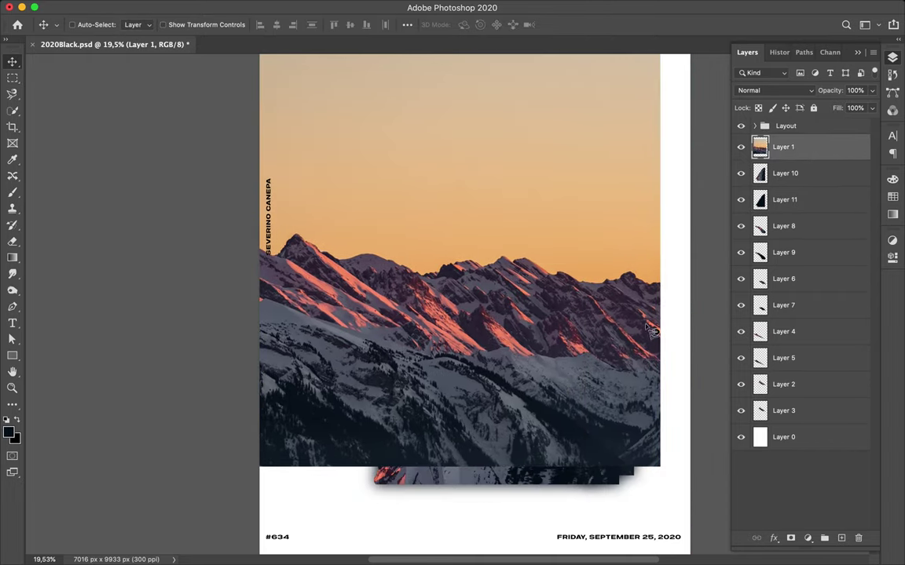
key("l")
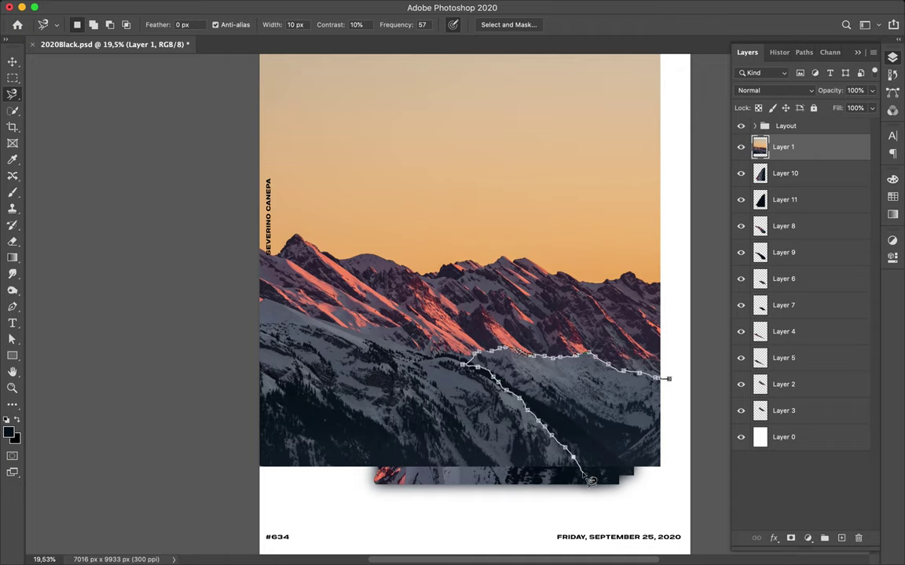
left_click(668, 380)
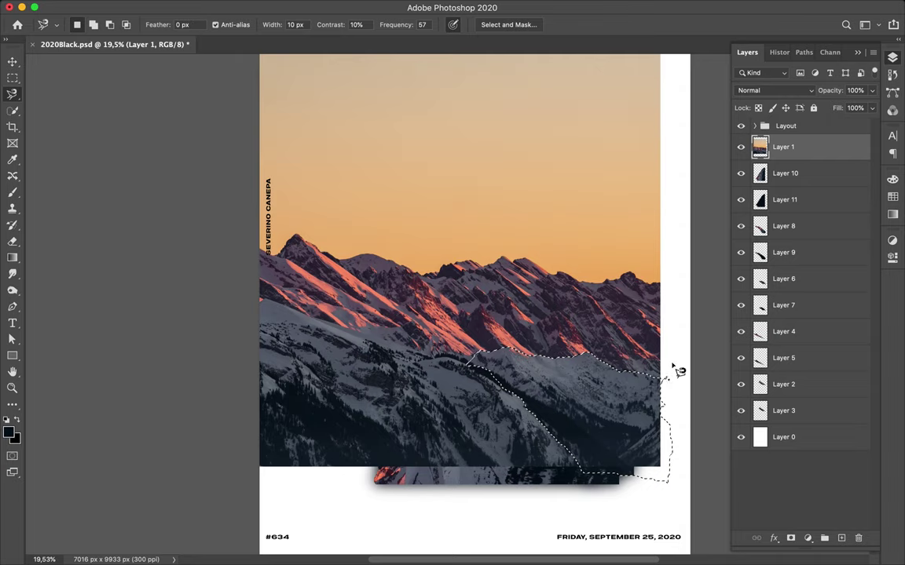
key("ctrl+j")
- Fill the ridge strip's outline with dark paint on new shadow Layer 13
key("v")
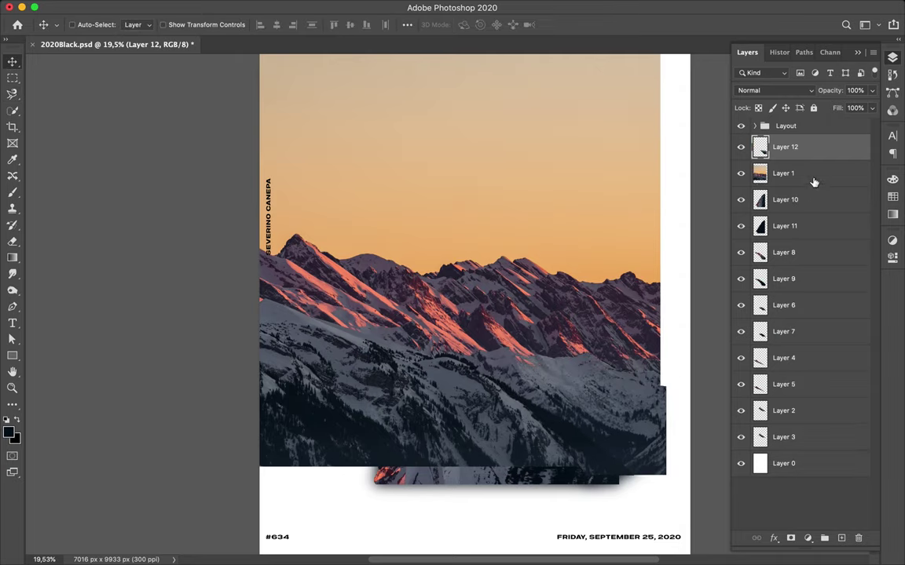
left_click(813, 181)
key("ctrl+shift+alt+n")
left_click(759, 150, "ctrl")
key("b")
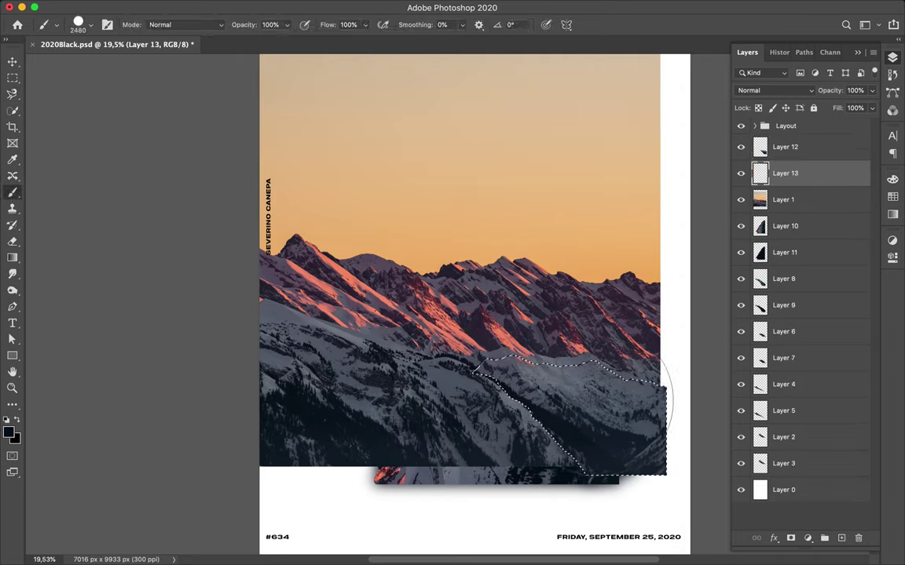
left_click(475, 369)
key("ctrl+d")
key("m")
- Blur the shadow, drag Layers 12 and 13 below the photo, and reposition the photo
left_click(294, 6)
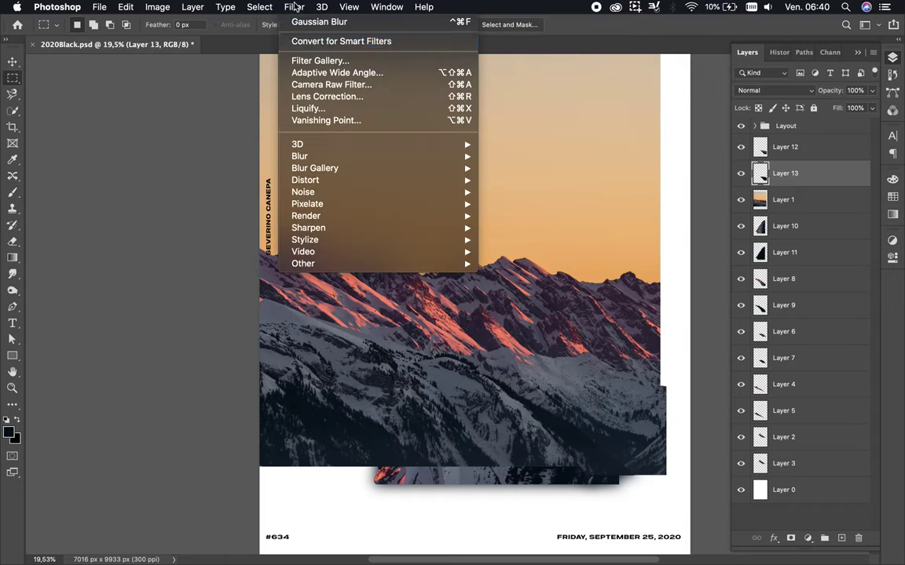
left_click(299, 26)
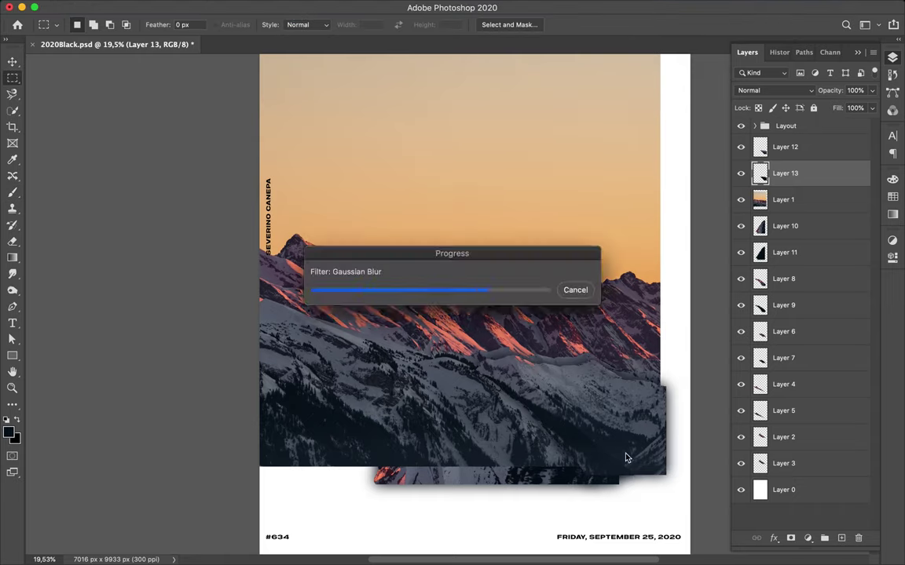
left_click(817, 148, "shift")
right_click(770, 174)
key("Escape")
left_click_drag(817, 175, 815, 203)
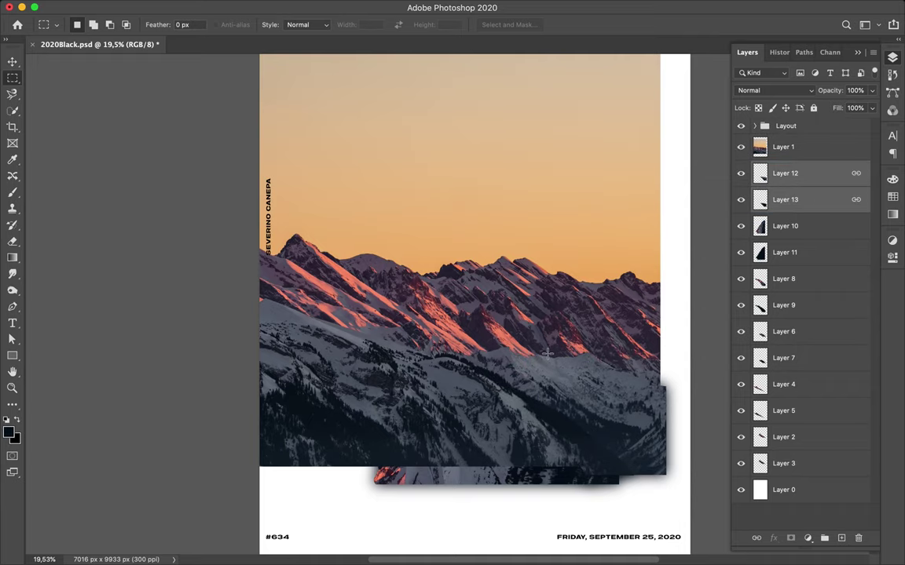
key("v")
mouse_move(522, 341)
left_mouse_down()
mouse_move(612, 360)
mouse_move(436, 363)
mouse_move(522, 349)
left_mouse_up()
- Magnetic-lasso the diagonal ridge and copy it onto Layer 14
key("l")
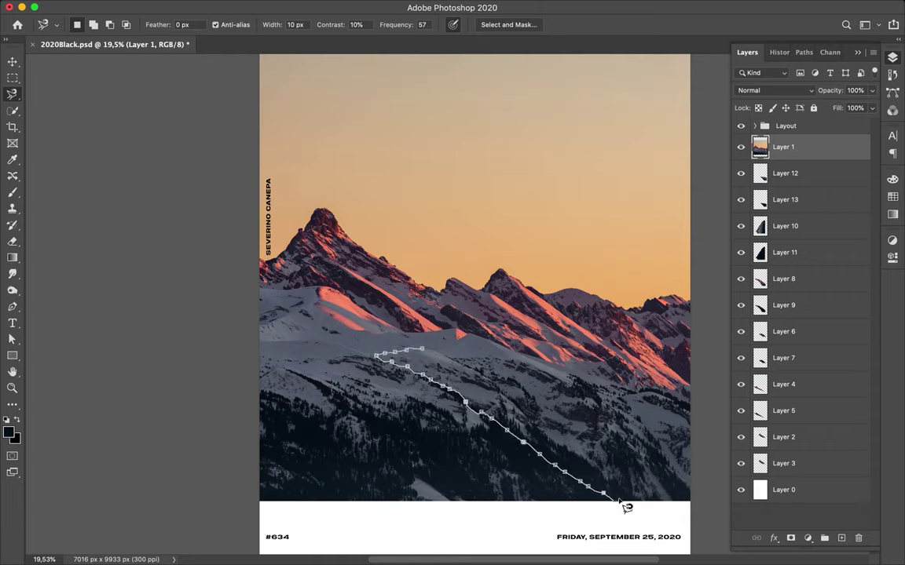
double_click(436, 355)
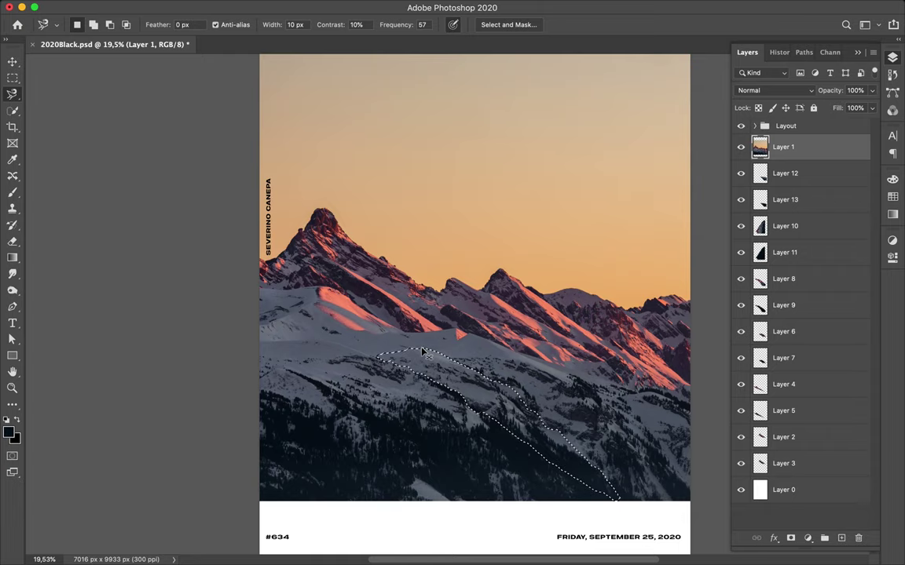
key("ctrl+j")
key("v")
key("ctrl+j")
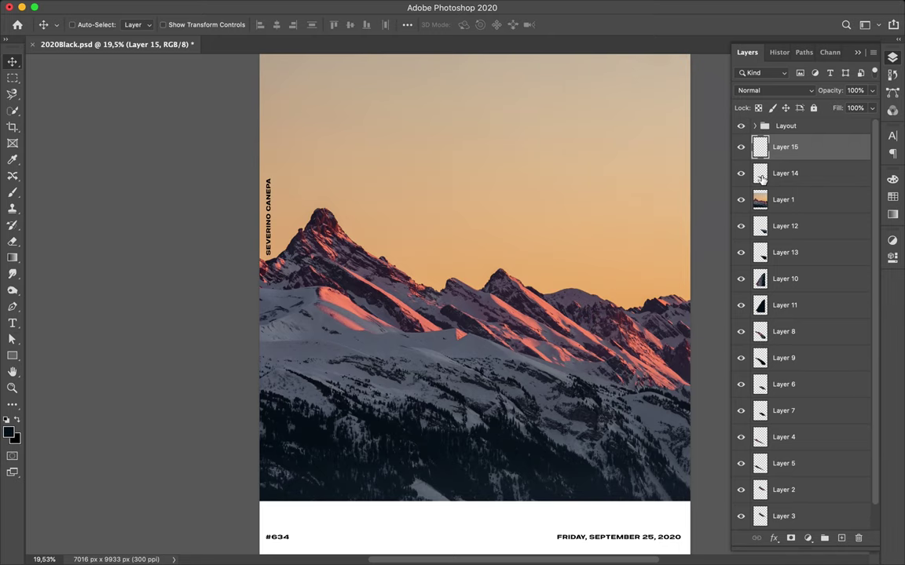
- Load Layer 14's outline as a selection and fit the poster in view
left_click(760, 173)
double_click(760, 173)
key("Escape")
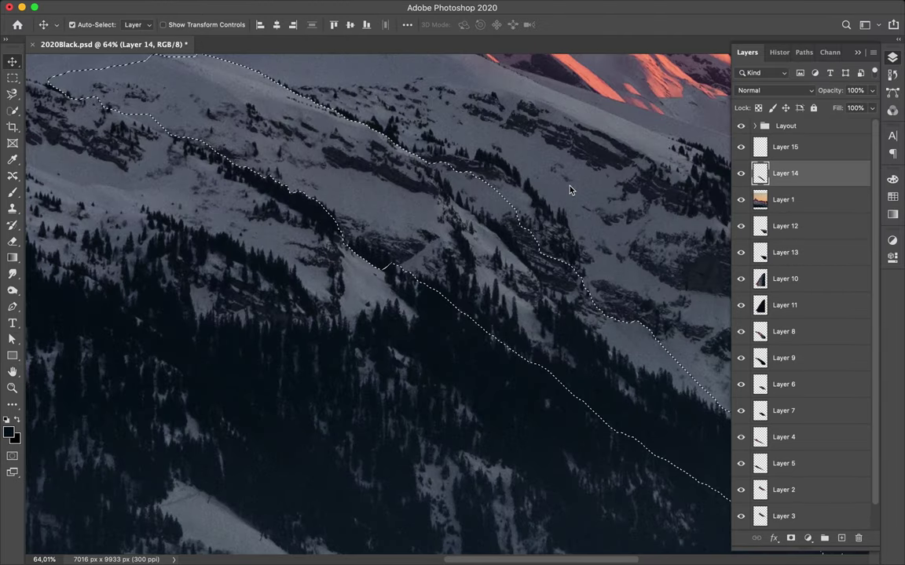
key("ctrl+0")
- Paint the dark shadow on Layer 15, deselect, and apply Gaussian Blur
left_click(784, 147)
key("b")
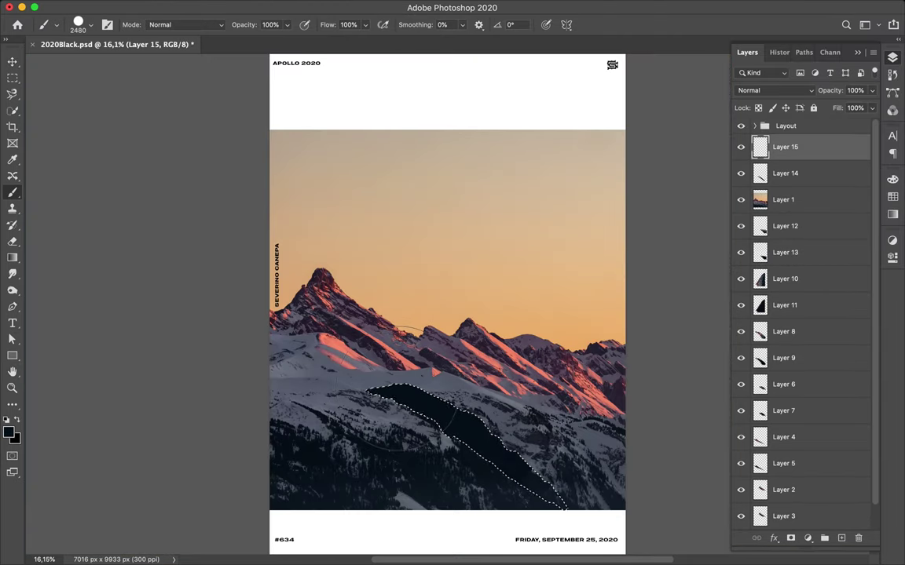
key("m")
key("ctrl+d")
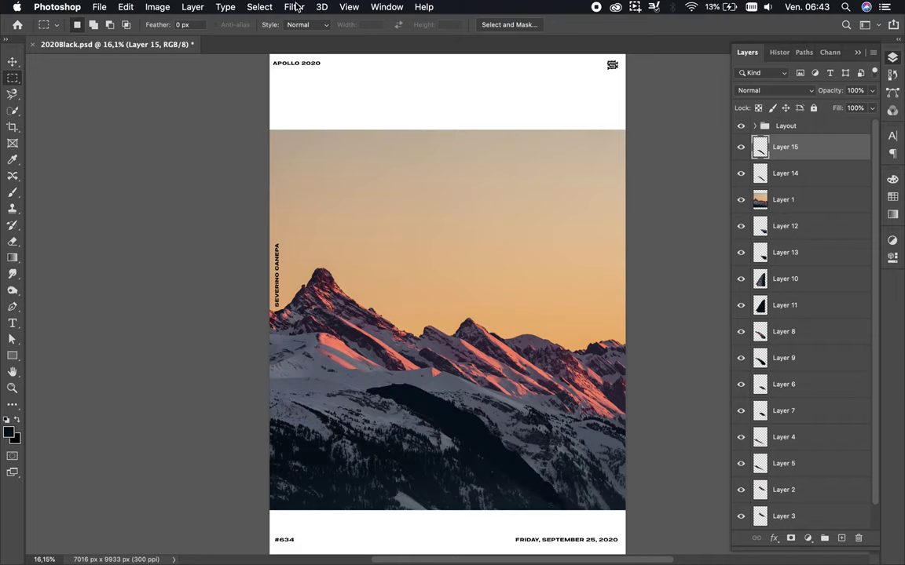
left_click(295, 7)
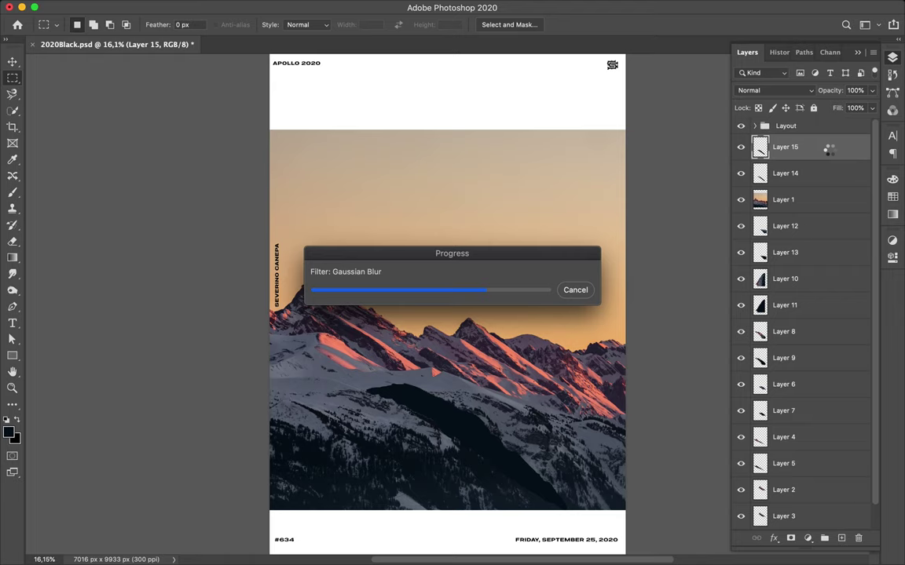
left_click_drag(805, 183, 804, 138)
- Link Layers 14 and 15, hide the mountain photo, and reposition the dark rock and snow-band slices
left_click(818, 176, "shift")
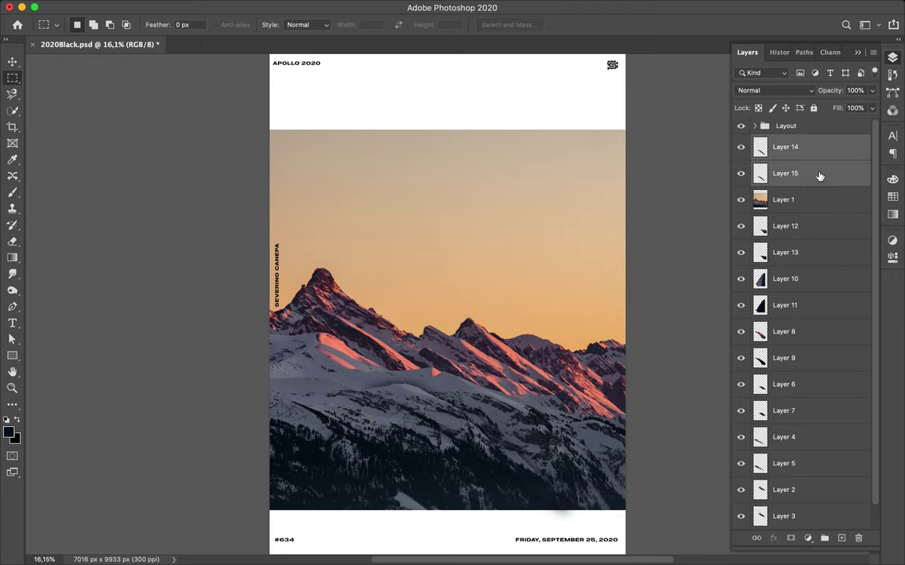
right_click(817, 176)
left_click(757, 273)
left_click(741, 147)
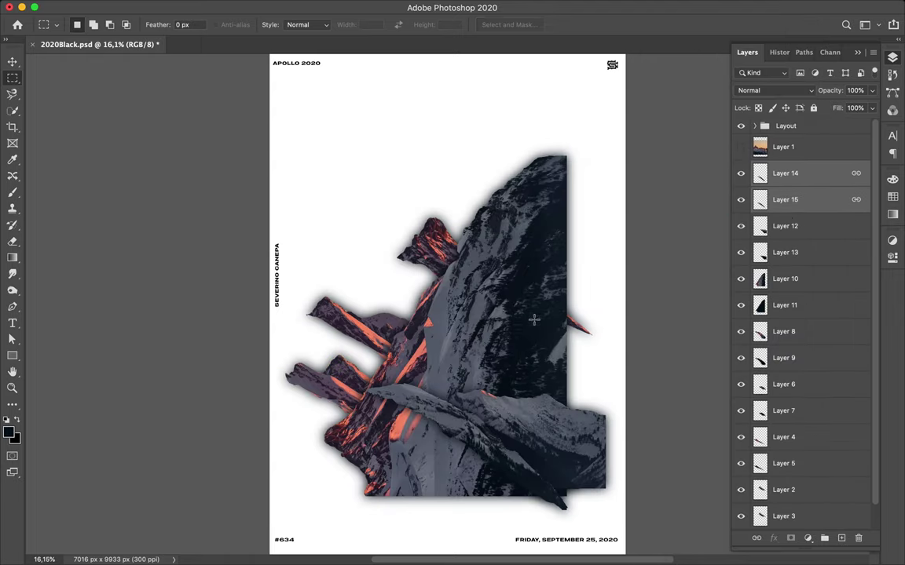
key("v")
left_click_drag(534, 319, 554, 333)
left_click_drag(530, 471, 530, 360)
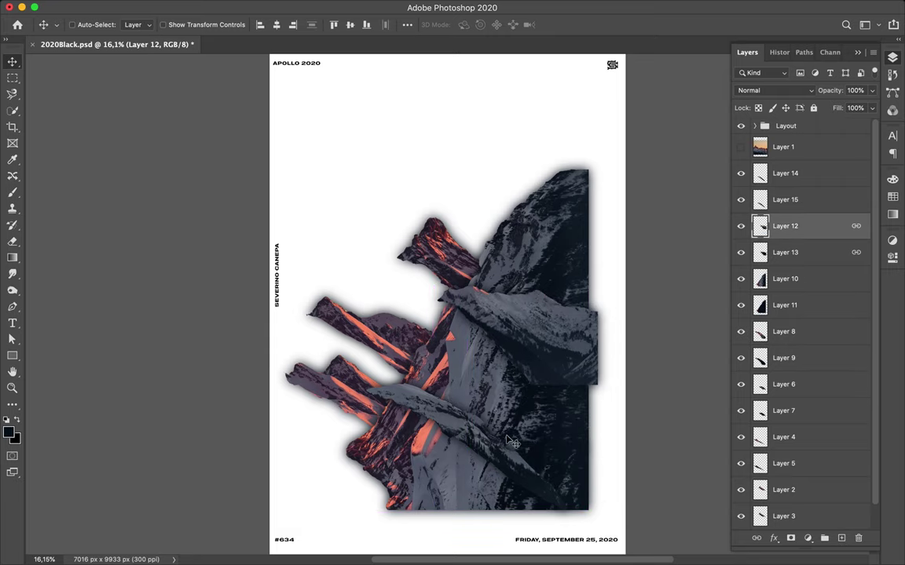
- Duplicate the snow-band pieces to the lower left, link the copies, and lower them slightly
left_click_drag(509, 441, 404, 408)
right_click(825, 235)
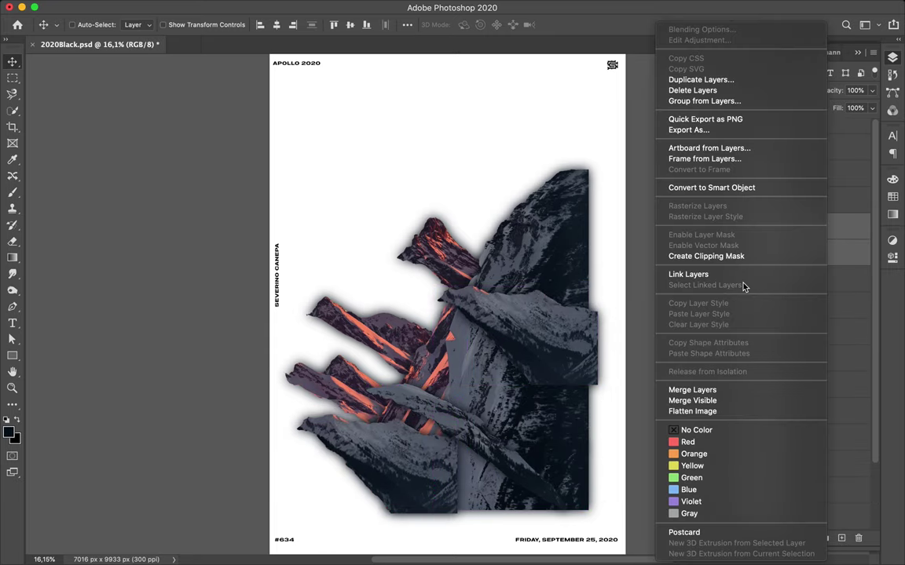
left_click(743, 275)
left_click_drag(368, 434, 365, 450)
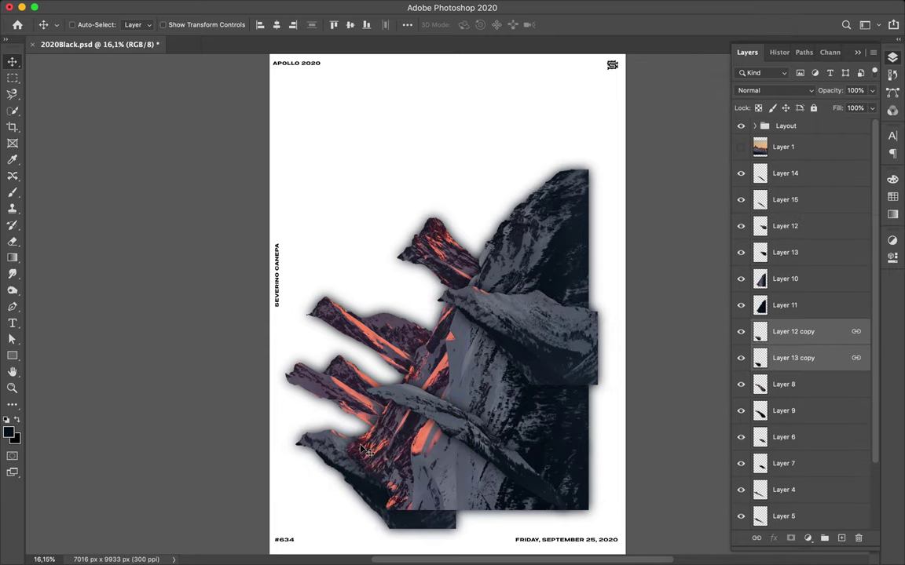
- Move shards to the top left, duplicate the pair up-right above Layer 10, and show the mountain photo
left_click_drag(314, 365, 346, 223)
left_click_drag(383, 351, 374, 293)
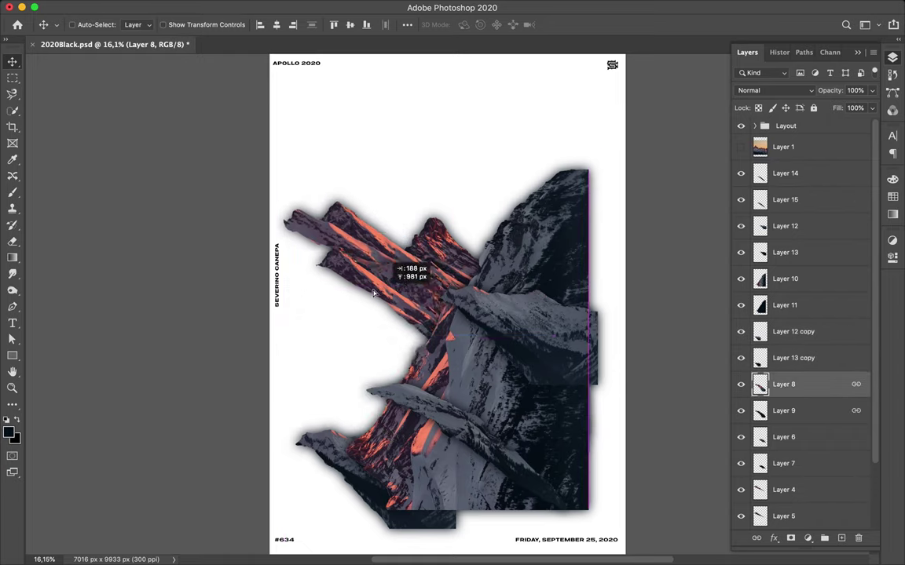
left_click_drag(410, 256, 437, 230)
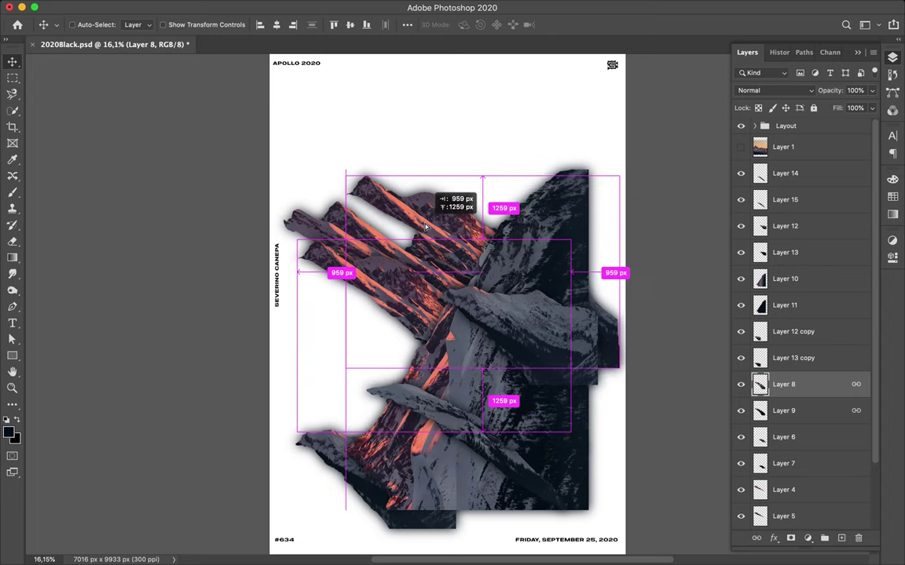
right_click(785, 384)
left_click_drag(785, 384, 785, 199)
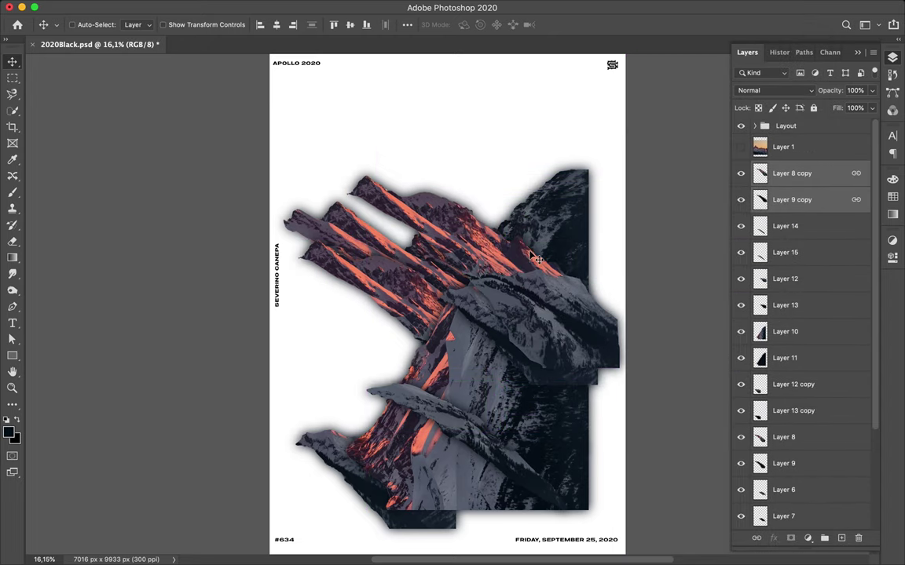
left_click_drag(483, 232, 470, 219)
left_click_drag(816, 265, 797, 320)
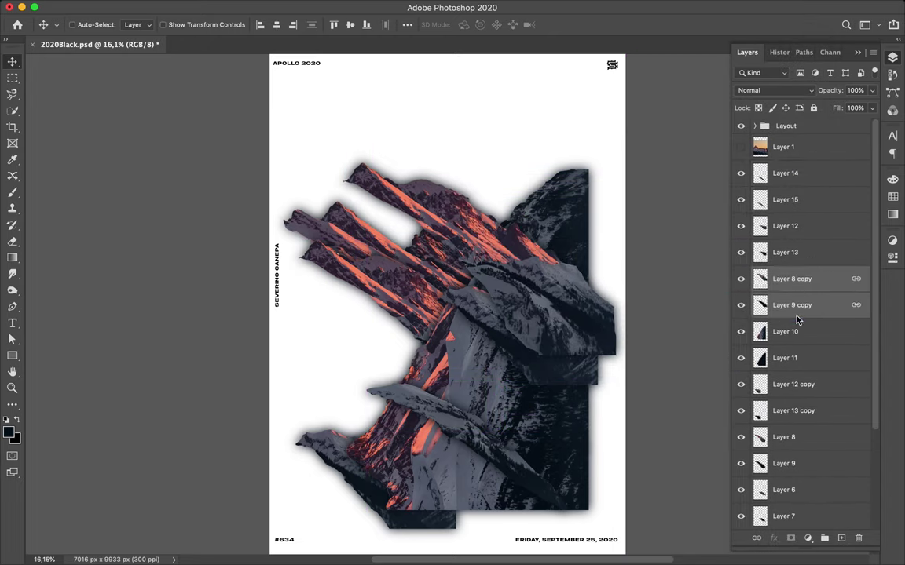
left_click(783, 147)
- Nudge the mountain photo left and copy a Magnetic Lasso ridge selection onto Layer 16
left_click(741, 147)
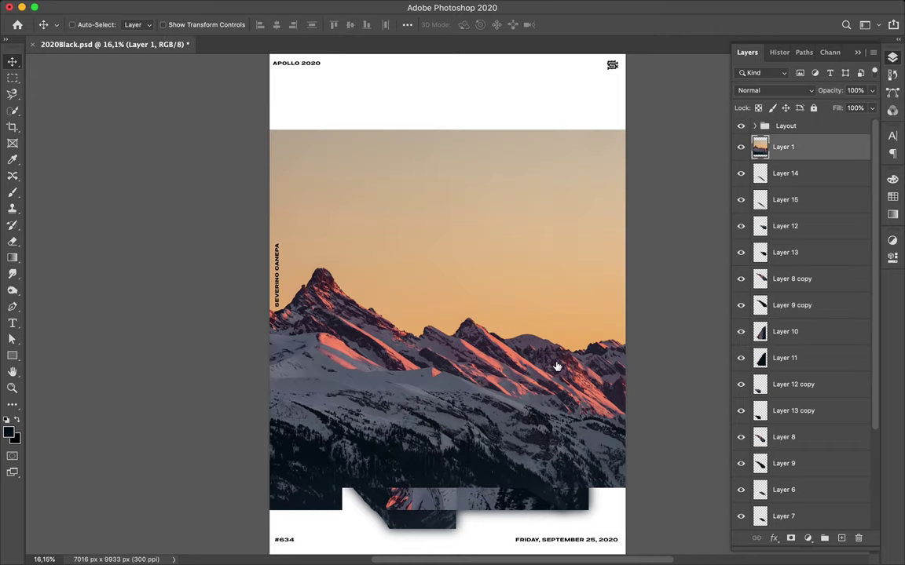
left_click_drag(510, 359, 377, 291)
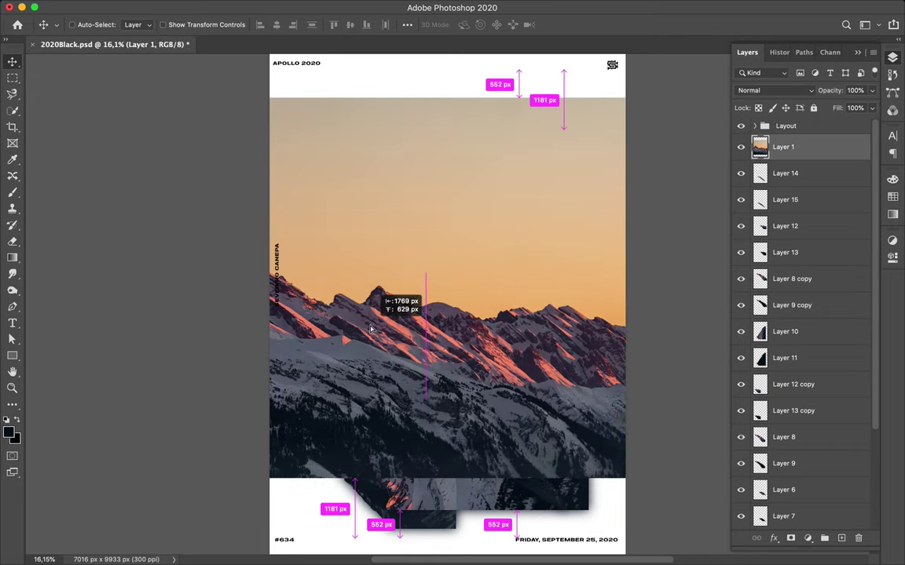
scroll(377, 291, "up", 2)
key("l")
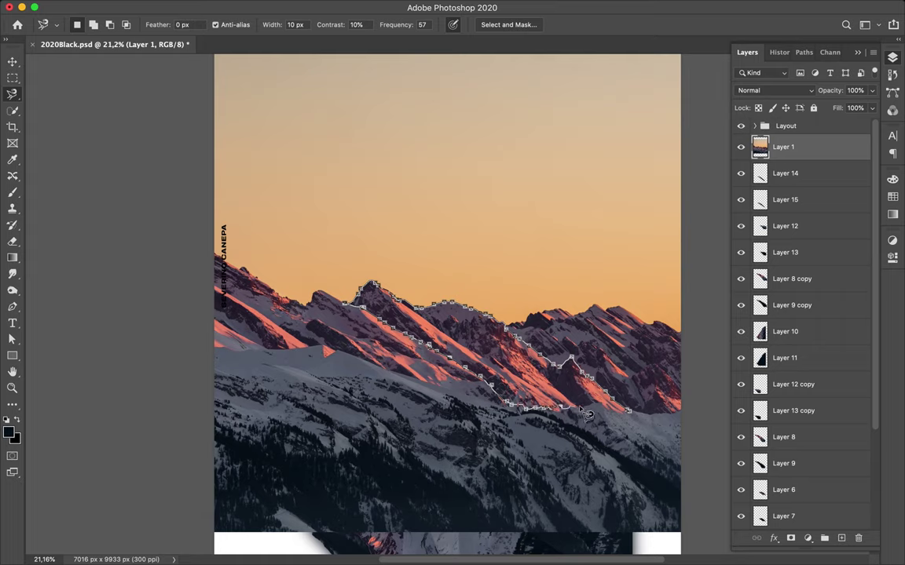
key("Return")
key("super+j")
- Load the ridge shape as a selection and fill it black on a new shadow layer
left_click(808, 174)
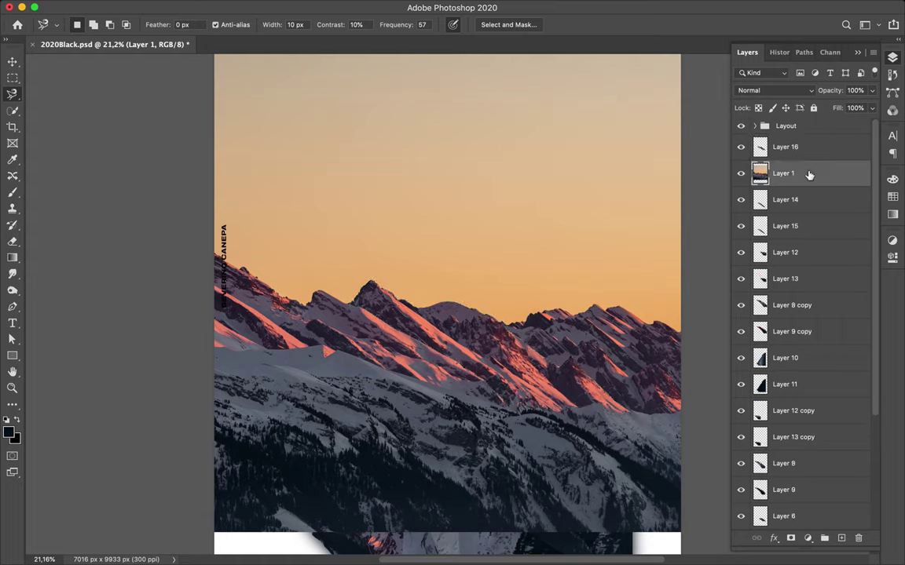
left_click(840, 539)
key("super+shift+d")
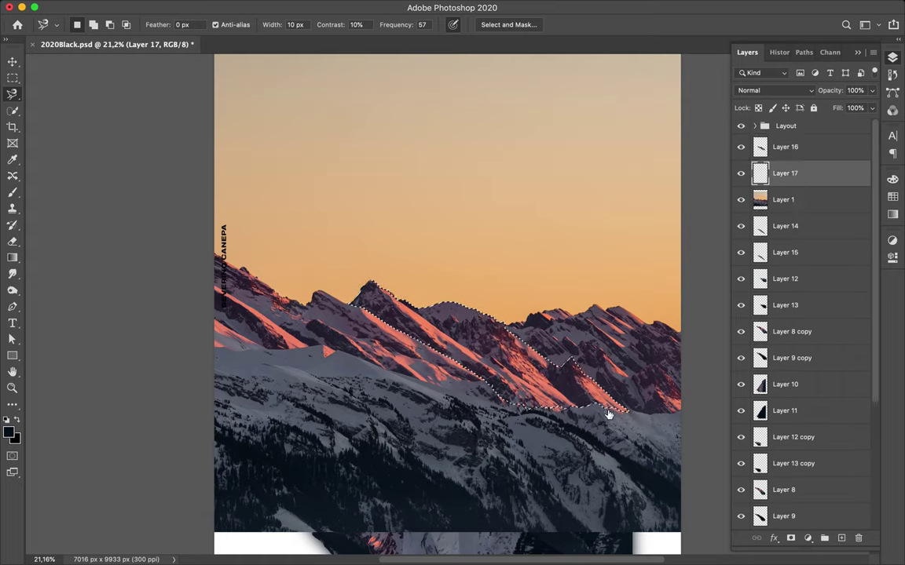
key("b")
key("alt+BackSpace")
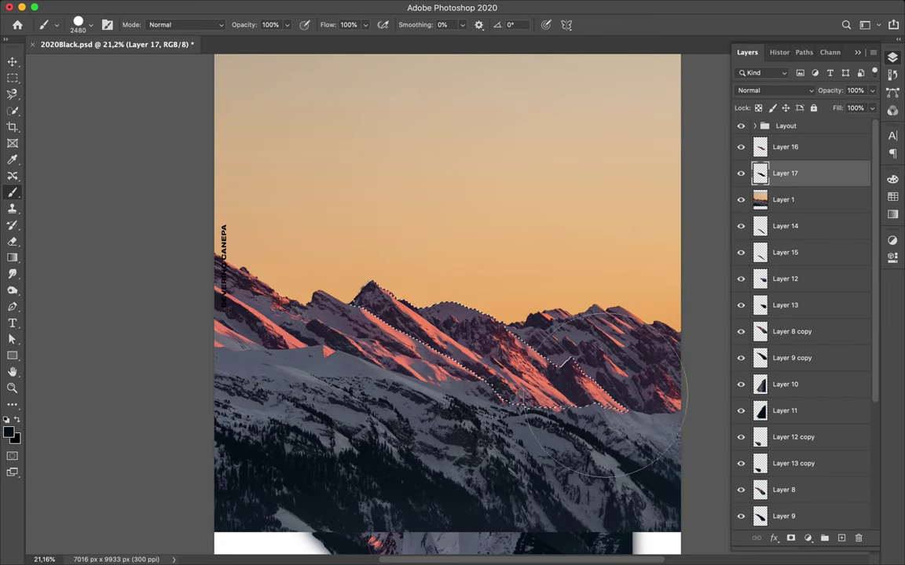
key("m")
key("super+d")
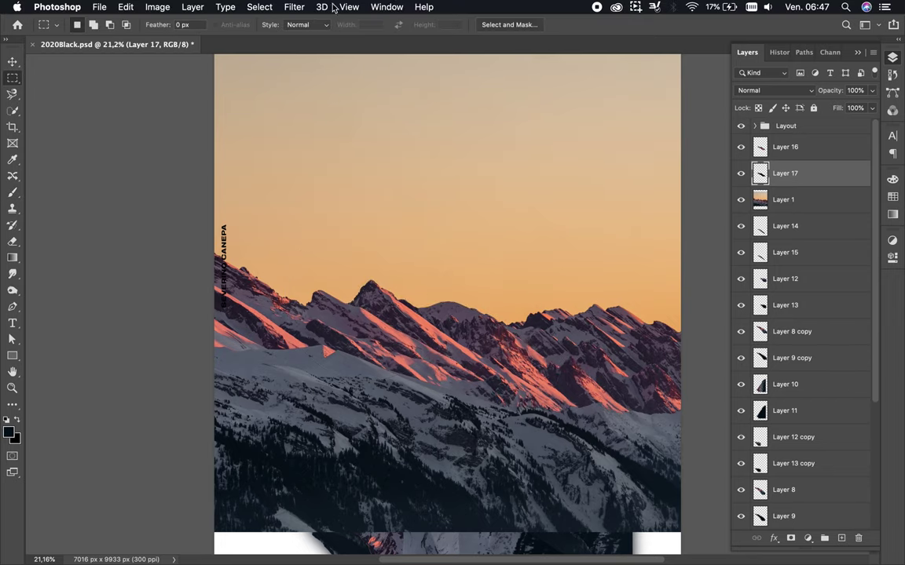
- Soften the shadow with Gaussian Blur and link Layers 16 and 17
left_click(293, 7)
left_click(304, 20)
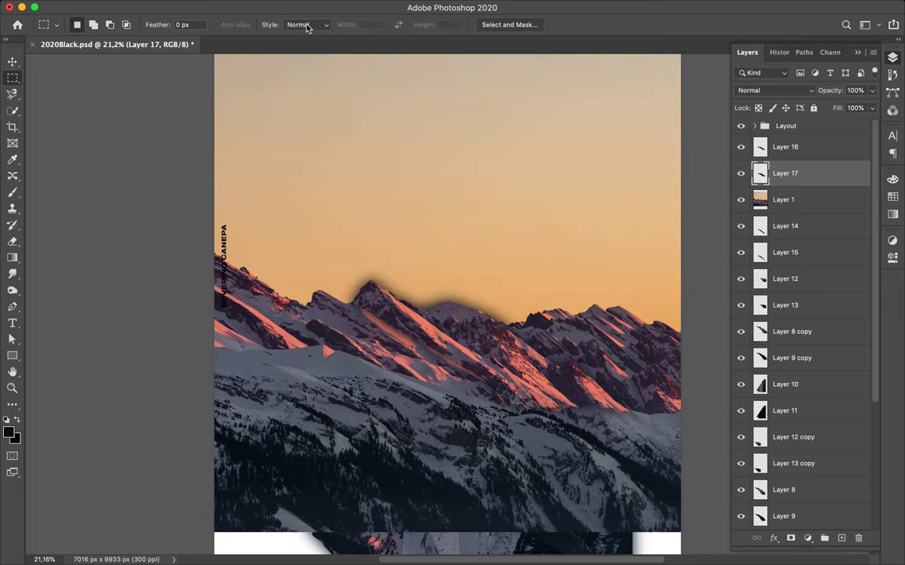
left_click(834, 143, "shift")
right_click(834, 143)
left_click(694, 330)
- Move the linked ridge pair to the lower middle and scale it down to about 66%
key("v")
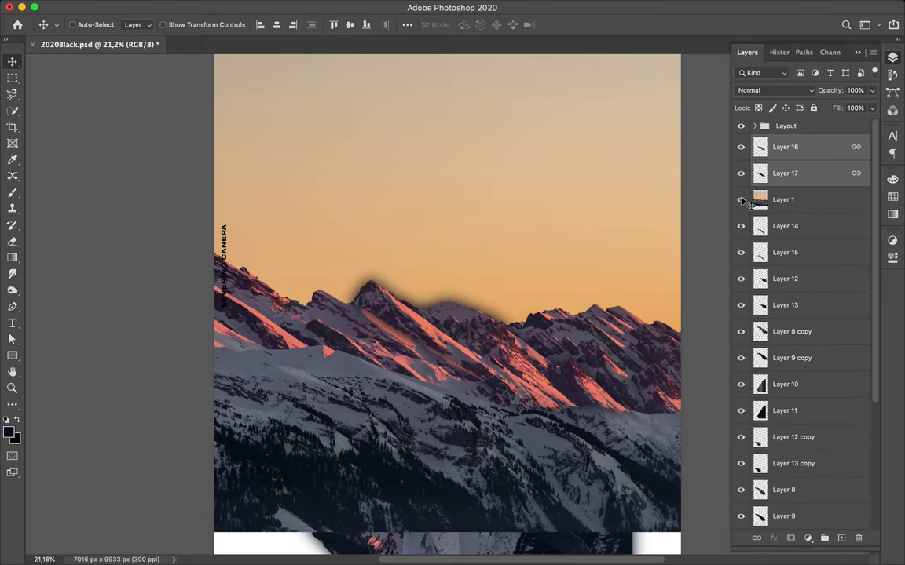
mouse_move(395, 352)
left_mouse_down()
mouse_move(437, 355)
mouse_move(504, 171)
left_mouse_up()
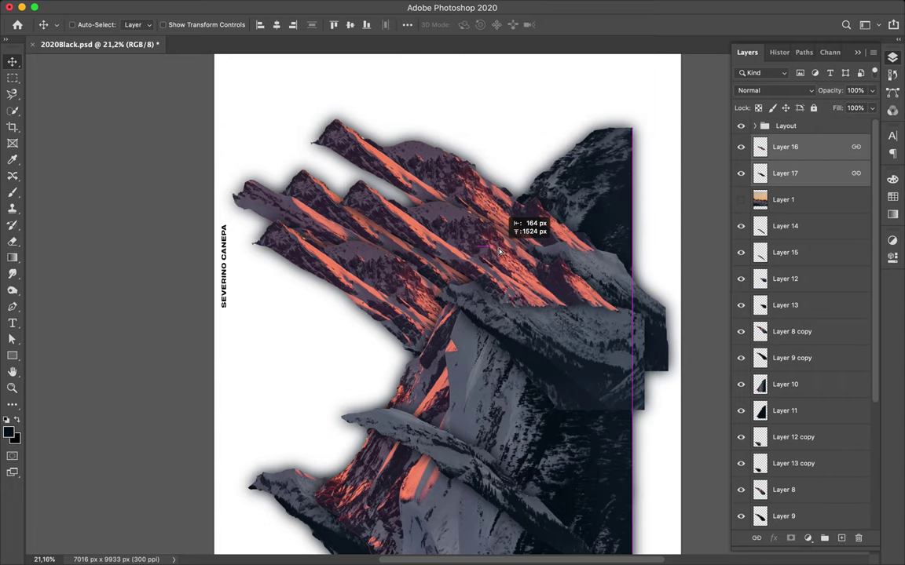
left_click_drag(518, 153, 536, 448)
key("ctrl+t")
mouse_move(600, 476)
left_mouse_down()
mouse_move(495, 420)
mouse_move(464, 363)
left_mouse_up()
key("Return")
- Show the mountain photo and restack it at the top of the Layers panel
left_click(741, 199)
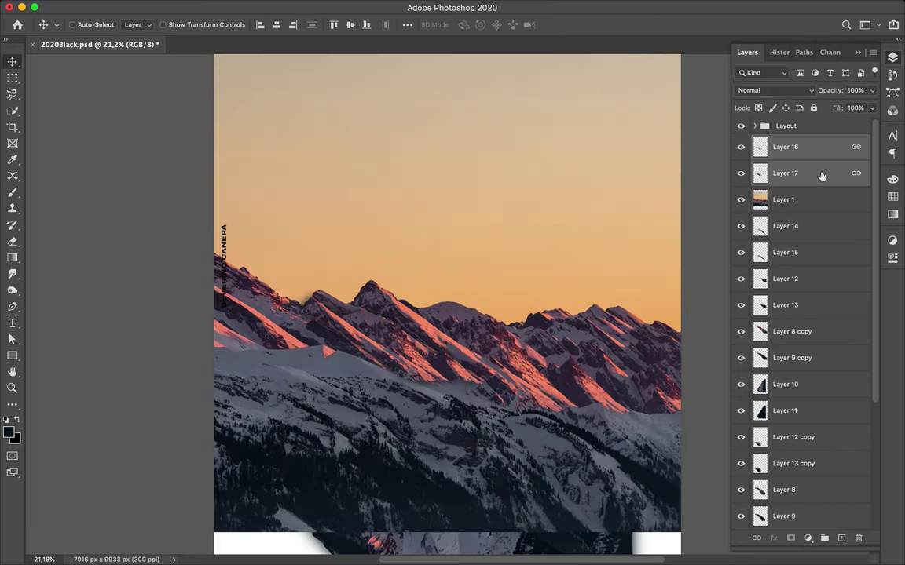
left_click_drag(785, 199, 786, 140)
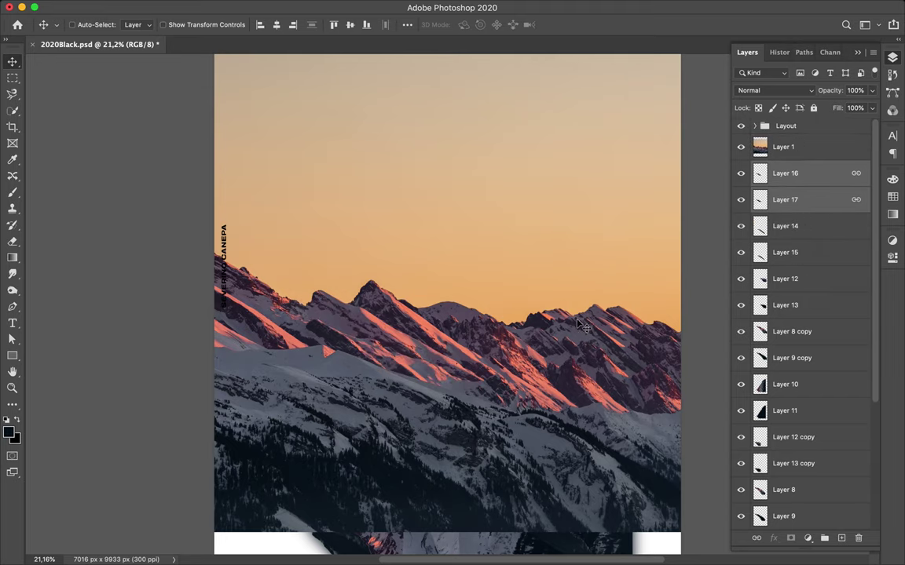
left_click(526, 290, "ctrl")
- Shift the mountain photo left and trace a second ridge with the Magnetic Lasso onto Layer 18
left_click_drag(526, 291, 493, 282)
key("l")
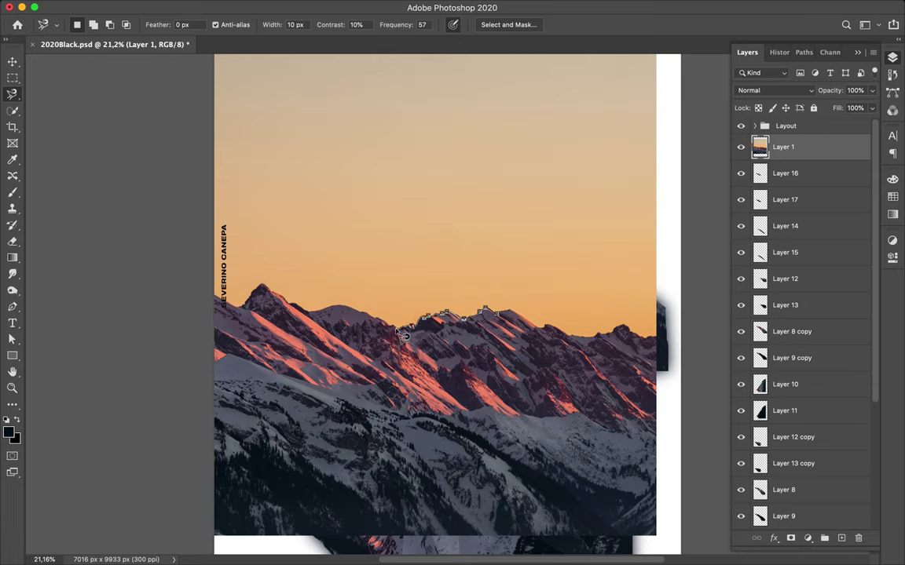
left_click_drag(461, 401, 567, 471)
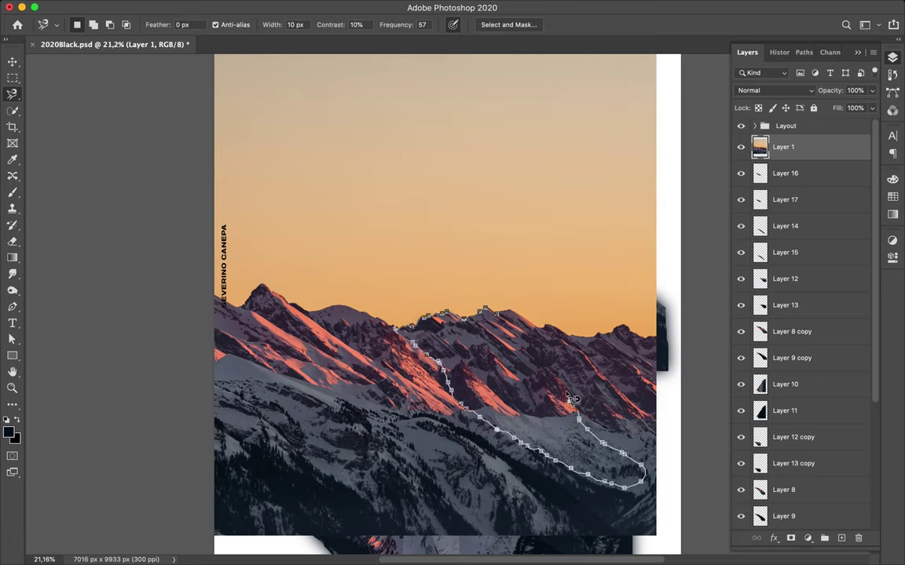
left_click(500, 314)
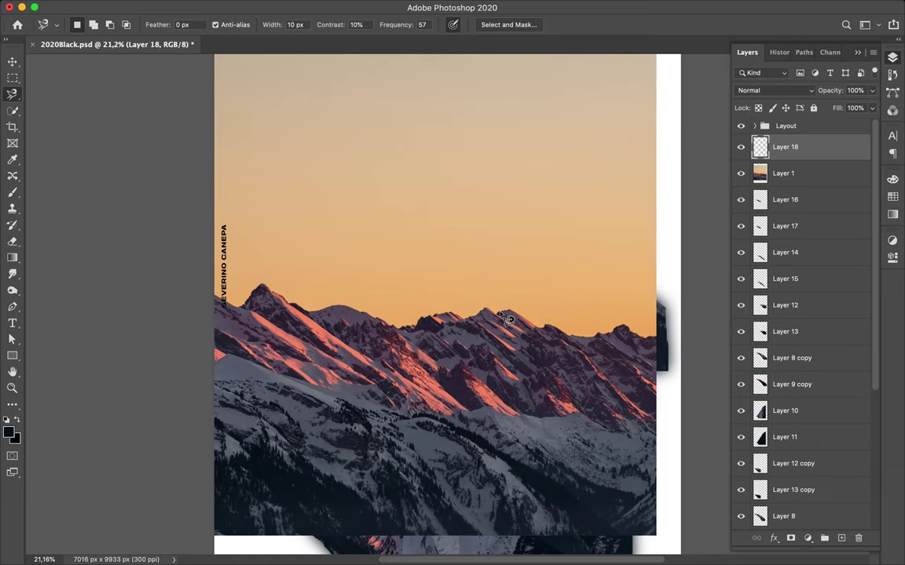
key("v")
- Paint the ridge shape dark on a new shadow layer beneath it
left_click(785, 173)
left_click(841, 538)
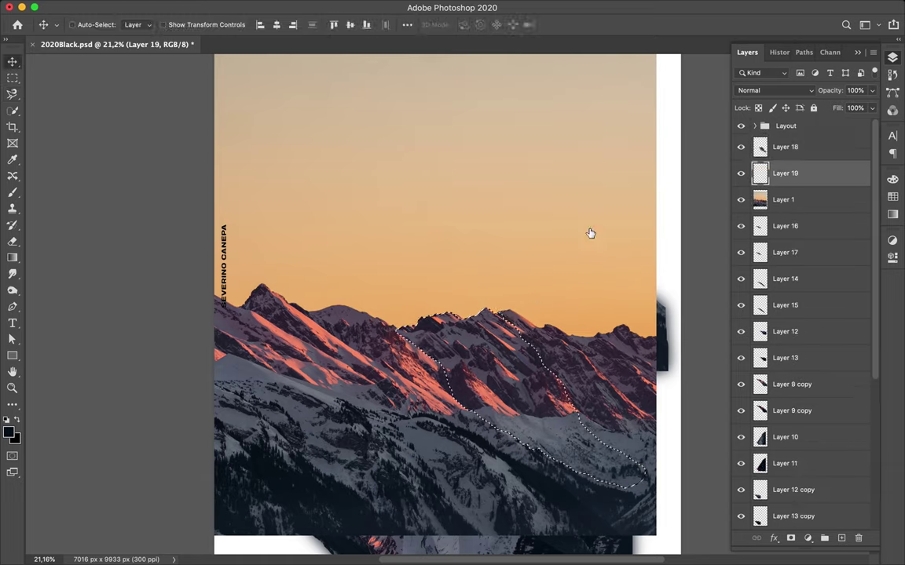
key("b")
left_click_drag(601, 463, 475, 312)
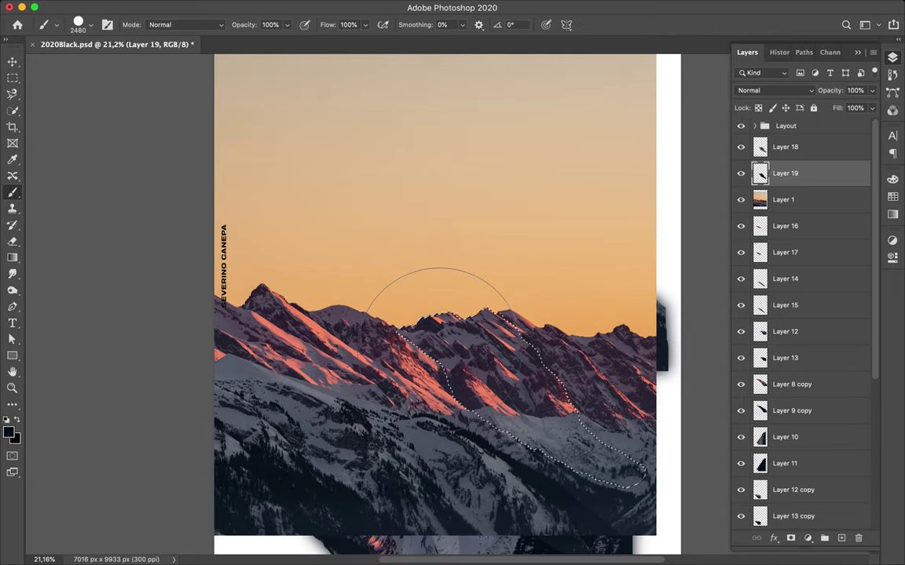
key("m")
left_click(418, 268)
- Apply Gaussian Blur to the shadow and link Layers 18 and 19
left_click(292, 6)
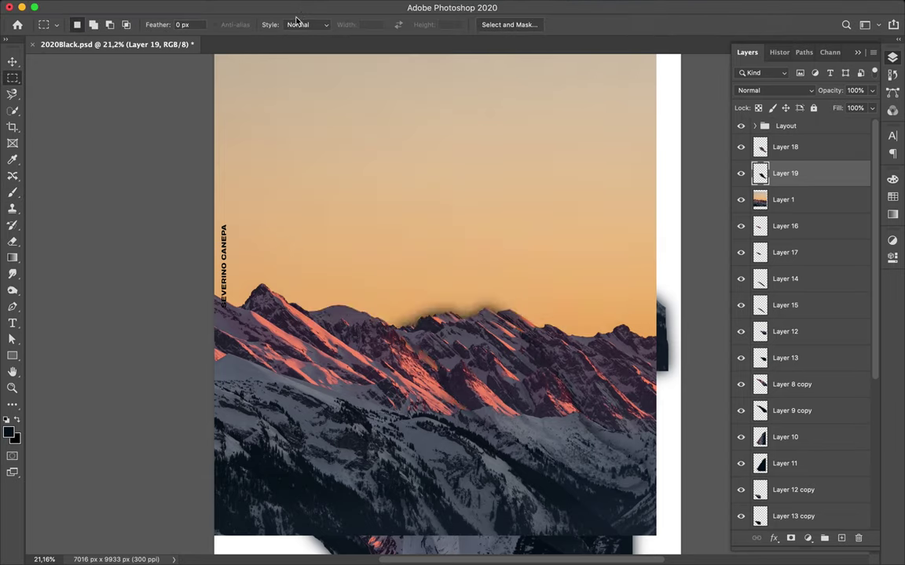
left_click(786, 146, "shift")
right_click(785, 146)
left_click(691, 247)
- Hide the mountain photo, move the ridge pair to the poster top, and restack it below Layer 12 copy
left_click(741, 199)
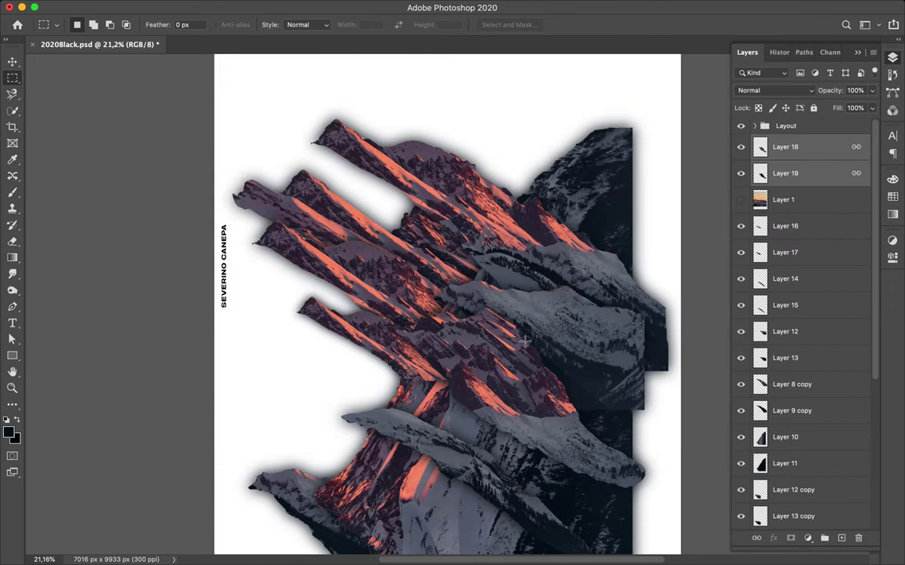
key("v")
left_click_drag(528, 418, 404, 161)
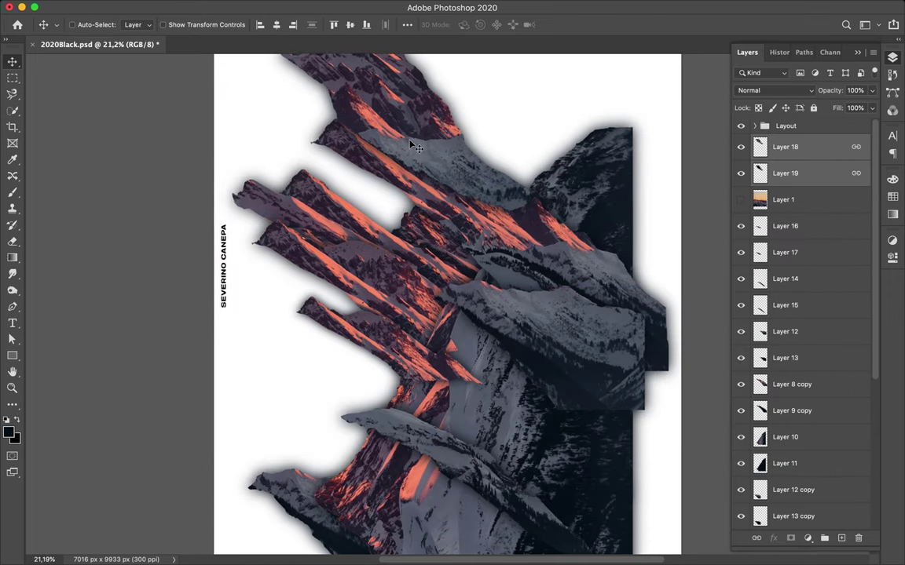
scroll(409, 155, "down", 1)
scroll(408, 154, "down", 1)
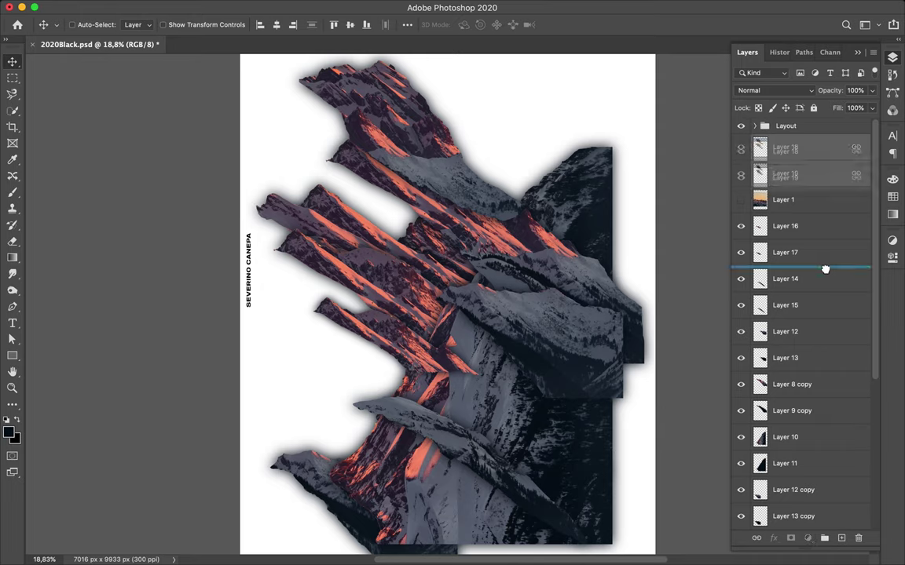
left_click_drag(825, 269, 825, 423)
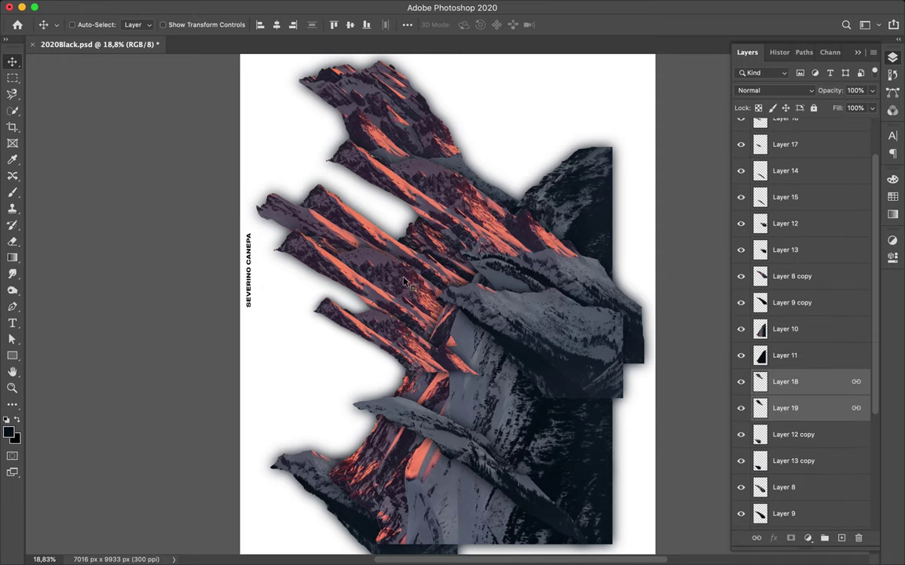
- Unlink the selected layers and relink a different pair of slice layers
right_click(820, 436)
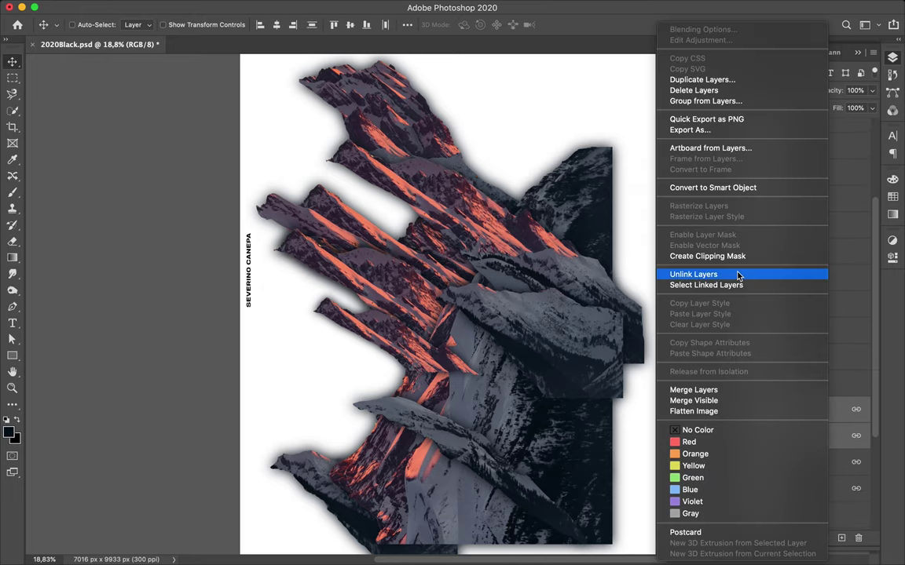
left_click(739, 275)
left_click(828, 436)
left_click(827, 409, "shift")
right_click(828, 409)
left_click(689, 278)
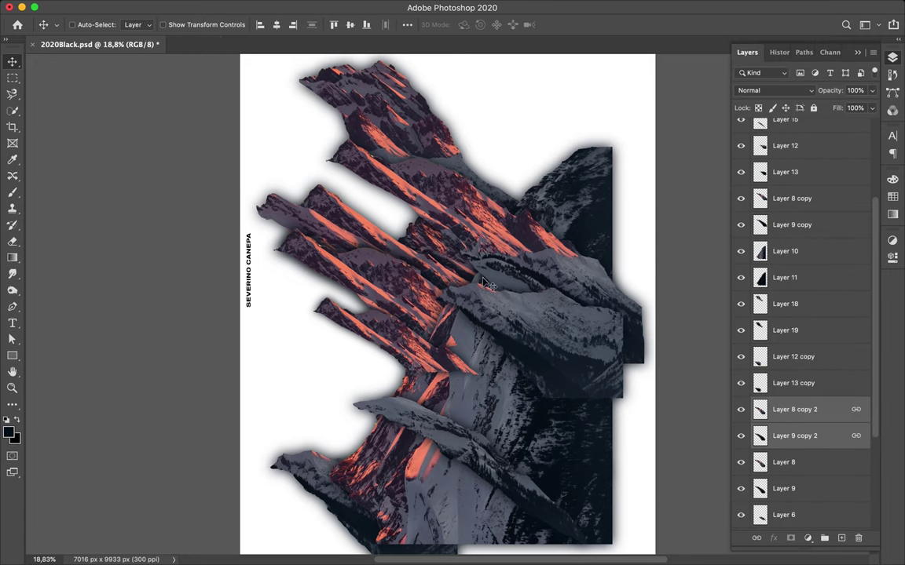
- Flip the lower-left mountain pieces and rotate them 90 degrees
left_click(125, 7)
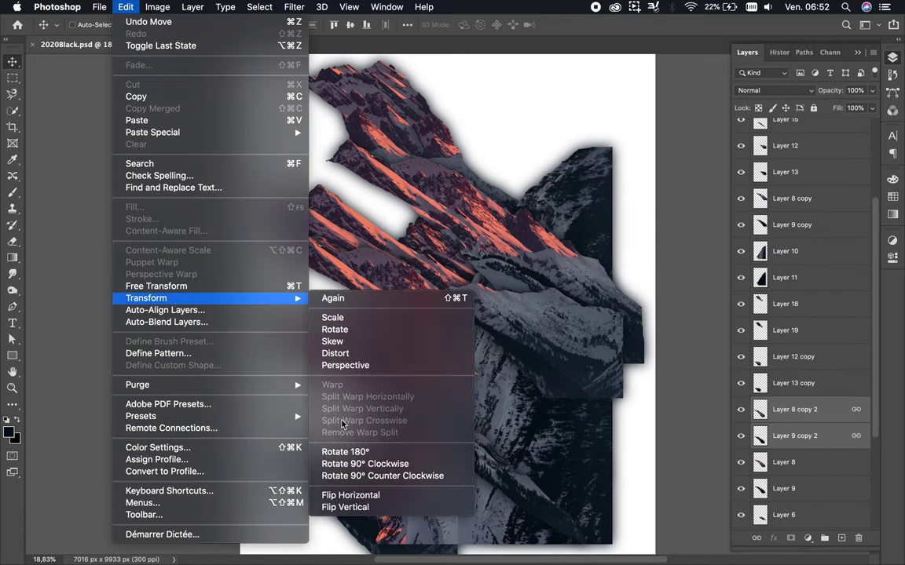
left_click(434, 507)
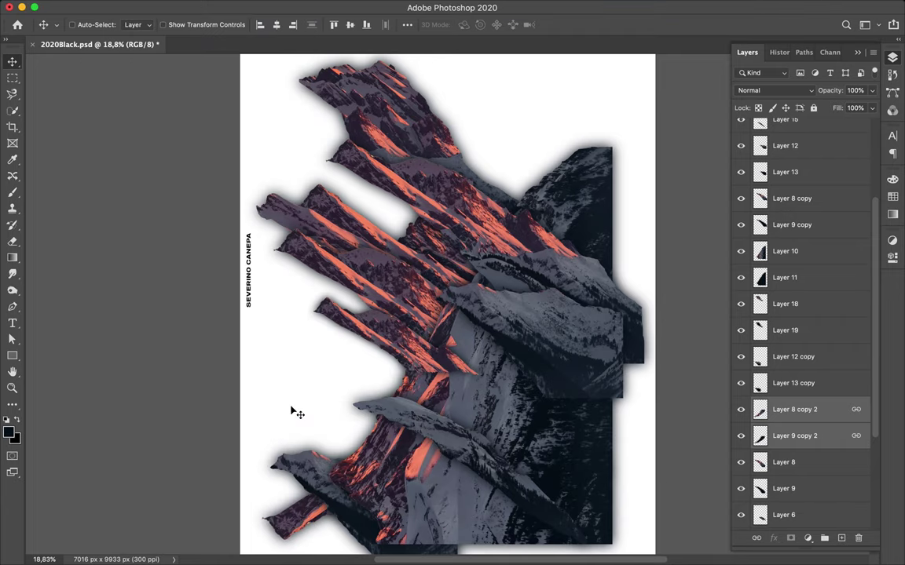
left_click(153, 7)
mouse_move(146, 298)
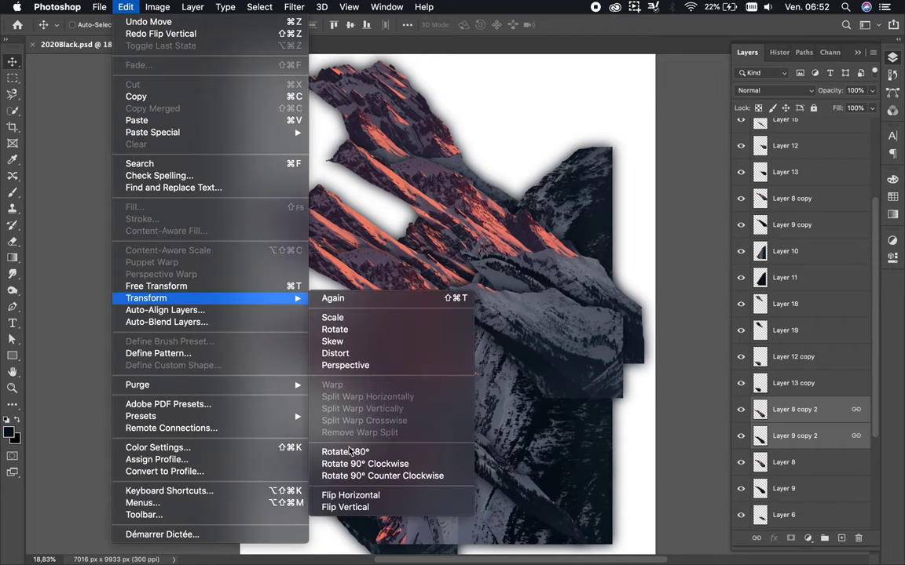
left_click(353, 491)
key("ctrl+t")
mouse_move(263, 318)
left_mouse_down()
mouse_move(471, 250)
mouse_move(518, 300)
left_mouse_up()
key("Return")
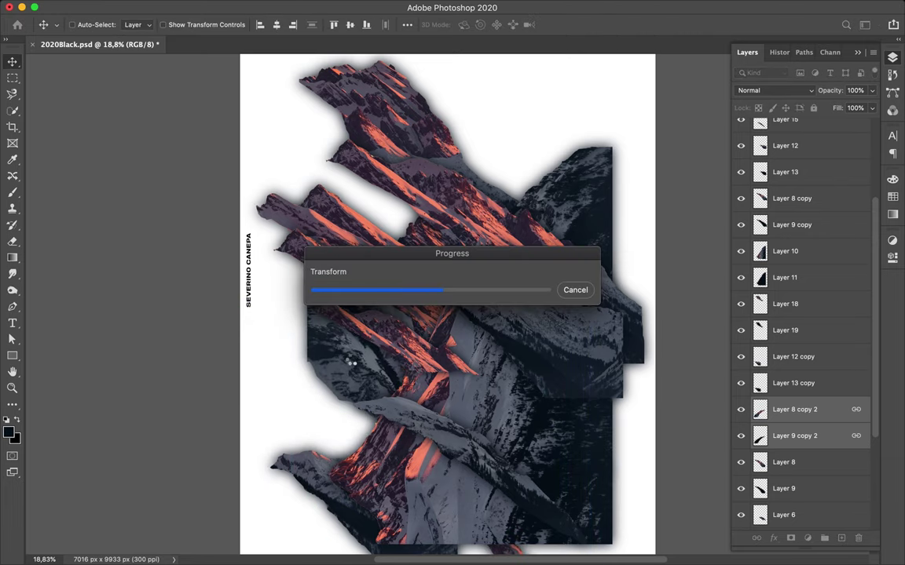
- Restack Layer 8/9 copy 2 above Layer 0, duplicate the pieces, then flip them horizontally and move up-left
left_click_drag(795, 416, 794, 451)
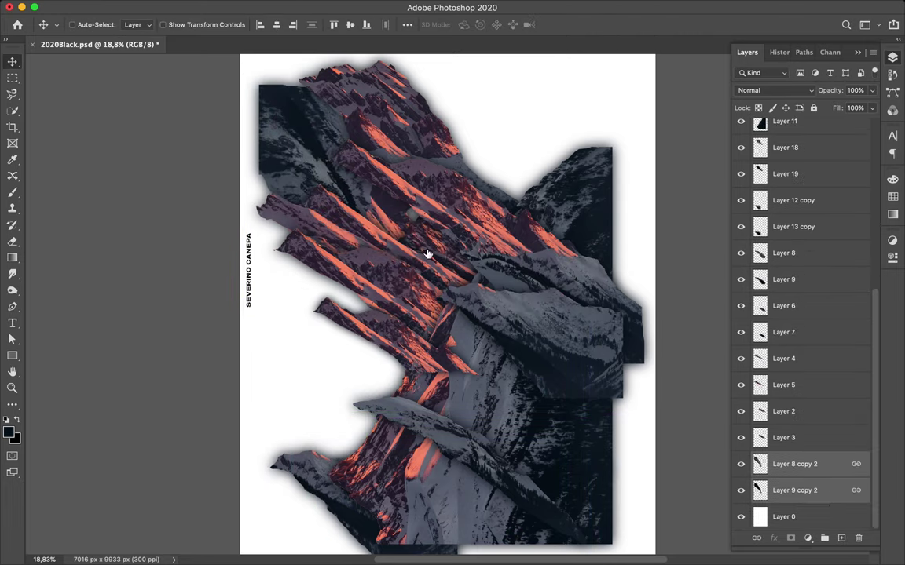
left_click_drag(428, 253, 384, 212)
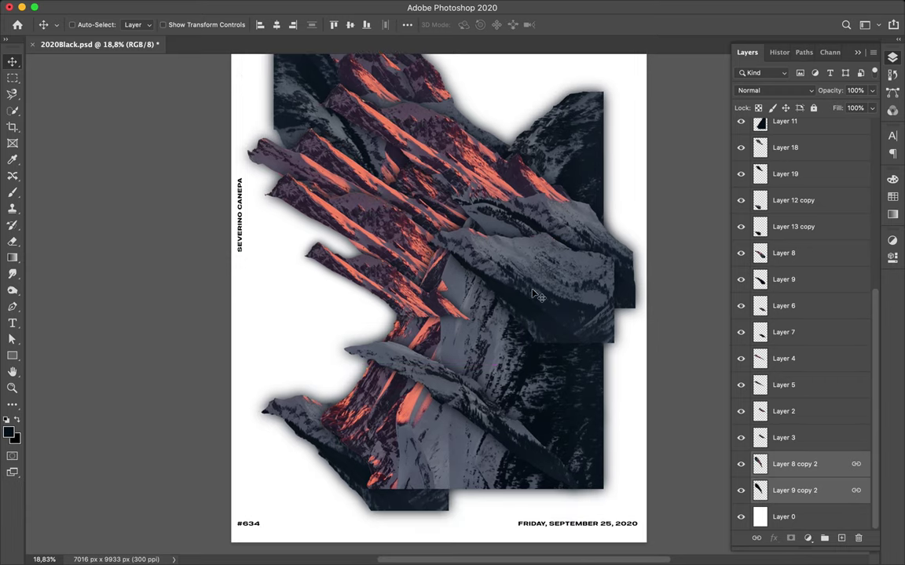
mouse_move(474, 362)
left_mouse_down()
mouse_move(400, 395)
mouse_move(434, 360)
left_mouse_up()
left_click(157, 7)
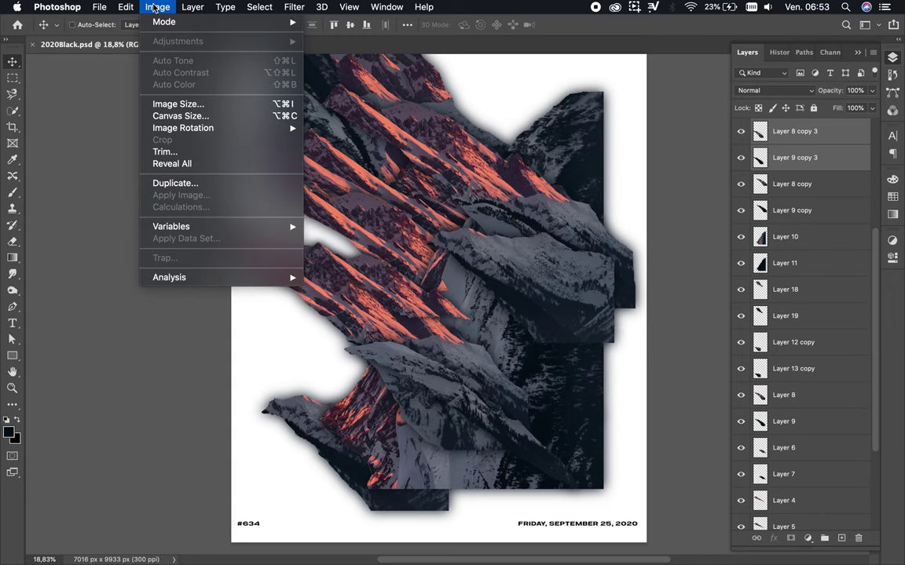
left_click(345, 491)
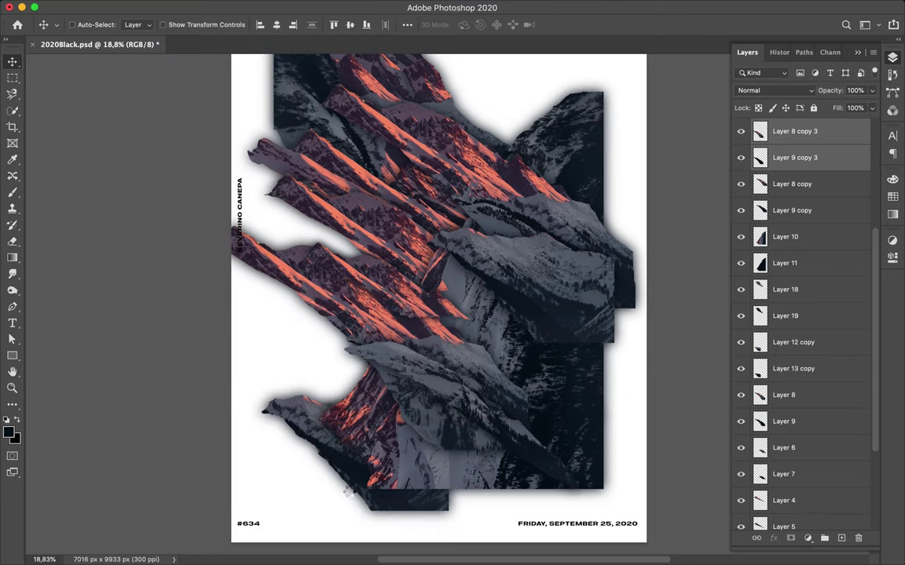
mouse_move(346, 491)
left_mouse_down()
mouse_move(339, 375)
mouse_move(354, 355)
left_mouse_up()
scroll(776, 251, "up", 5)
- Trace a ridge from the sunset photo onto Layer 20 and add an empty shadow layer
left_click(738, 149)
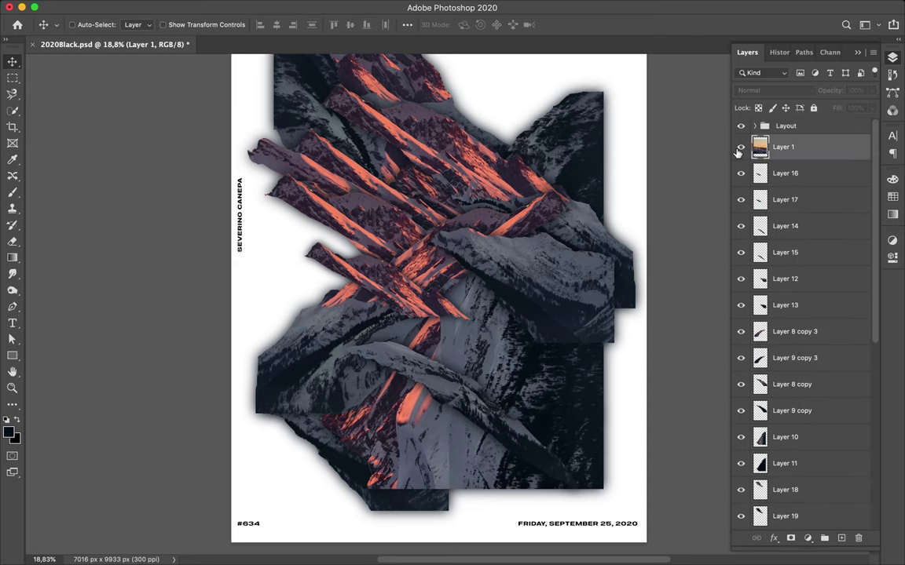
key("l")
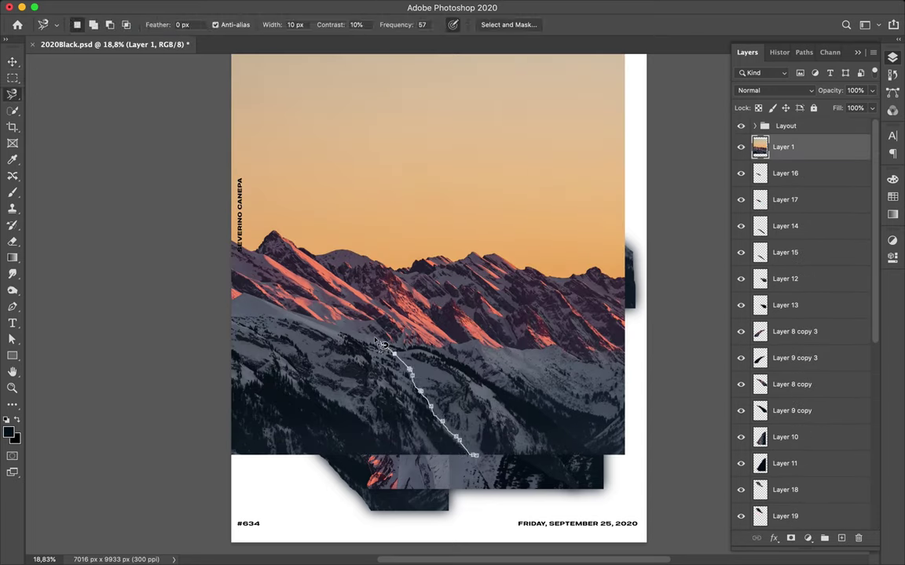
key("v")
key("ctrl+shift+alt+n")
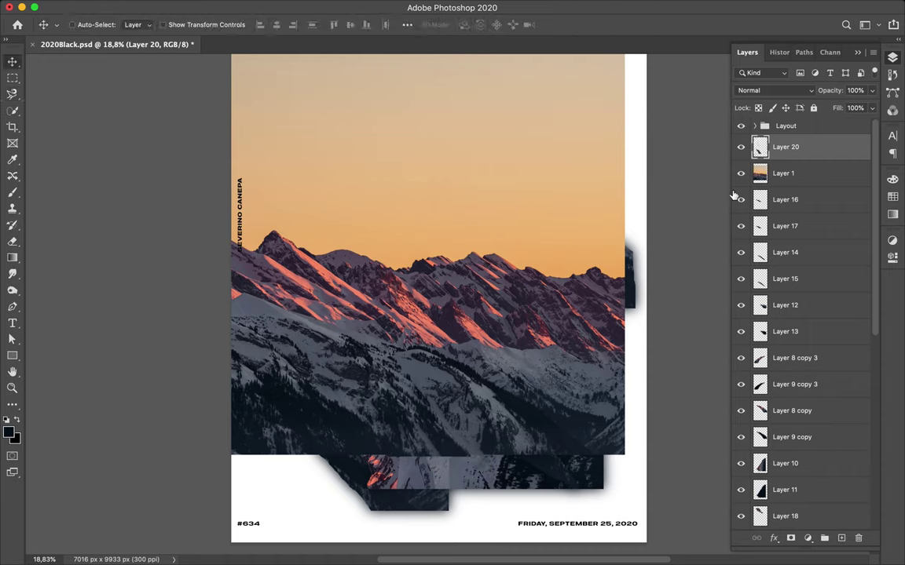
key("ctrl+shift+alt+n")
- Paint the ridge shape dark, apply Gaussian Blur, and place the shadow beneath the slice
key("b")
left_click_drag(335, 321, 323, 328)
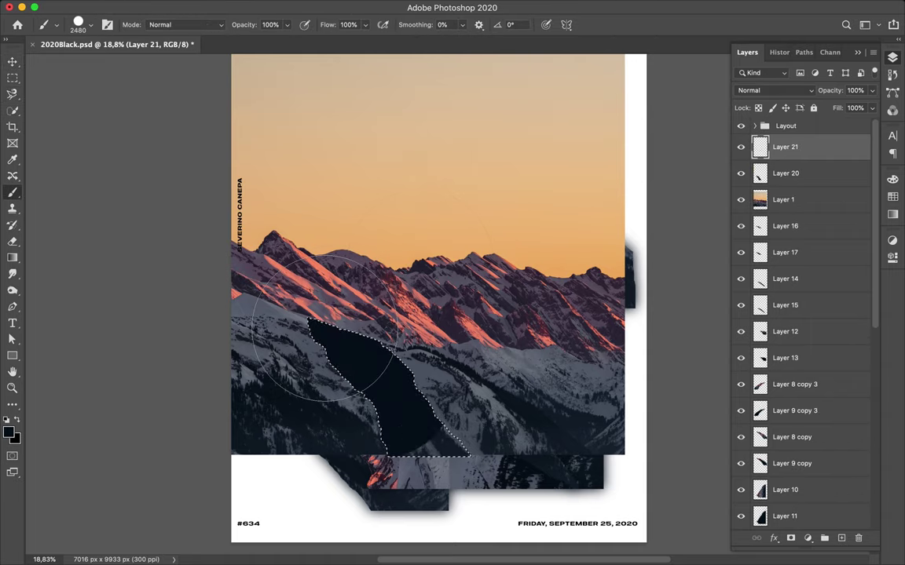
key("m")
key("ctrl+d")
left_click(294, 6)
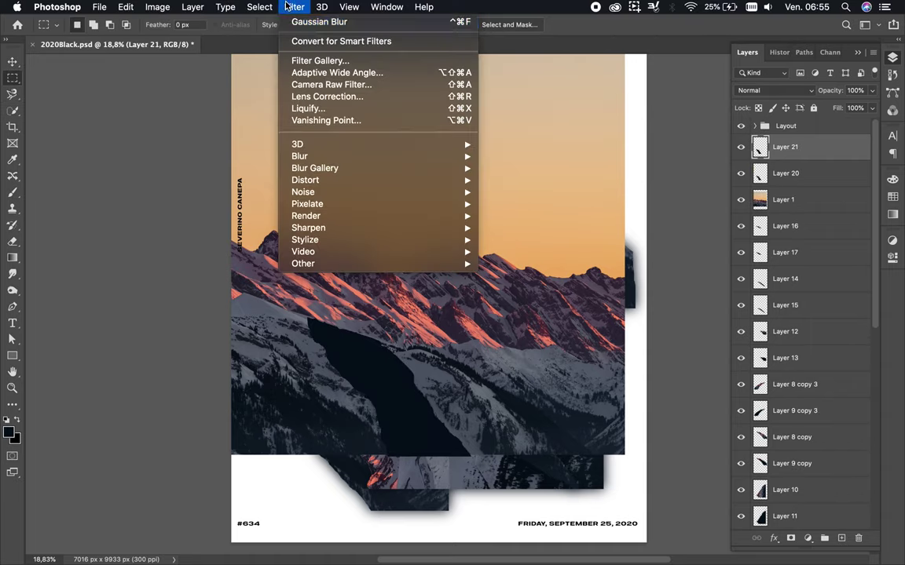
left_click(318, 21)
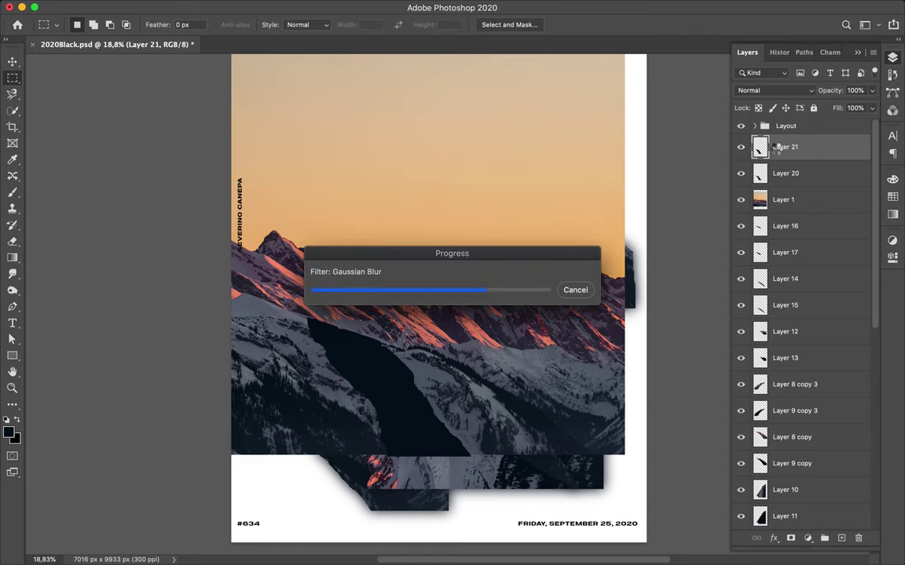
key("ctrl+bracketleft")
- Link Layers 20 and 21, hide the sunset photo, and move the slice into the collage
left_click(793, 148, "shift")
right_click(793, 148)
left_click(669, 410)
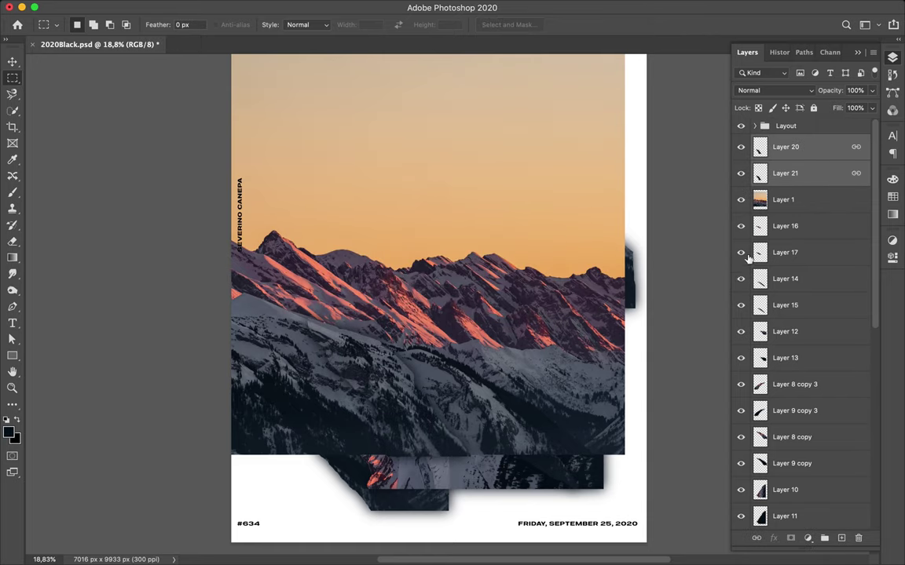
left_click(741, 200)
key("v")
mouse_move(339, 347)
left_mouse_down()
mouse_move(381, 401)
mouse_move(480, 192)
left_mouse_up()
- Link the copied slices with their shadows and bring the sunset photo layer to the top
scroll(380, 401, "up", 3)
right_click(828, 157)
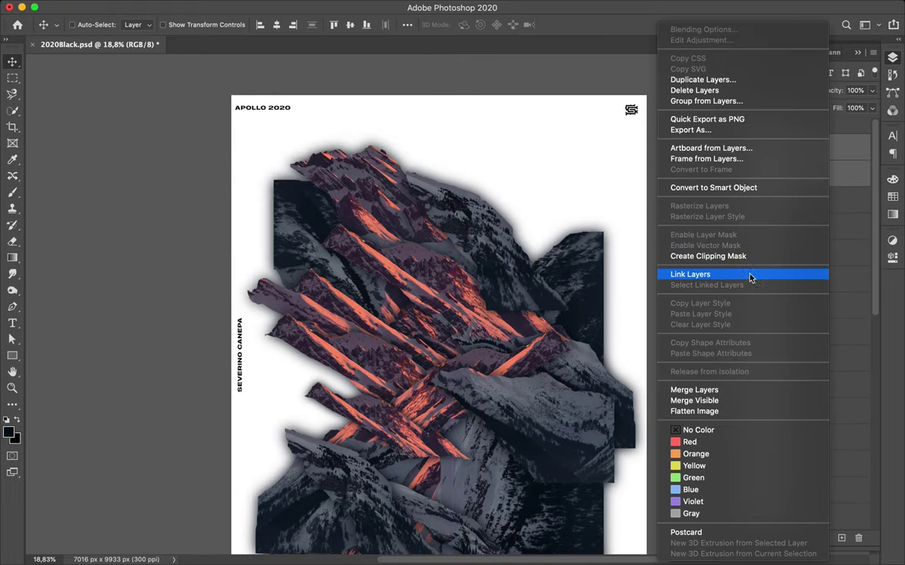
left_click(750, 274)
left_click(828, 200)
left_click(828, 155, "shift")
key("ctrl+bracketleft")
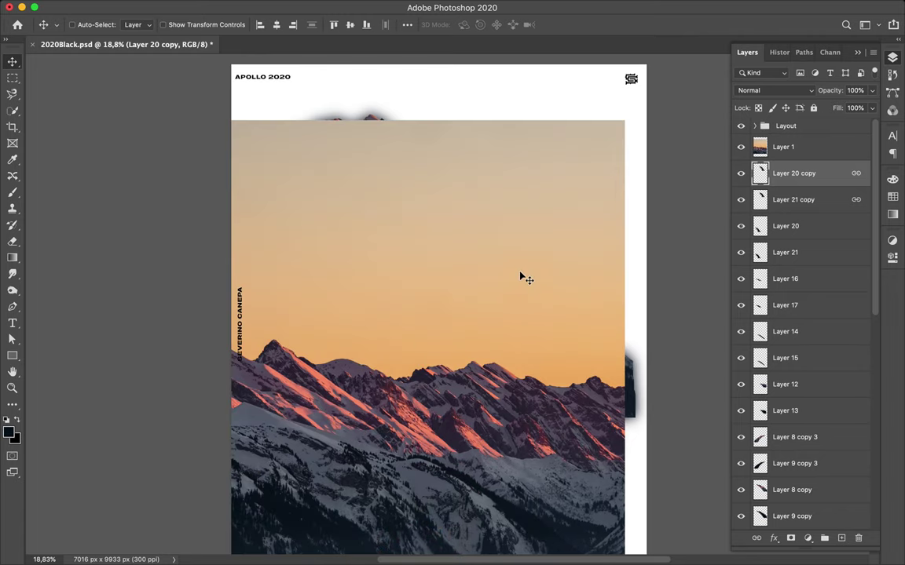
- Move the sunset photo and copy a Magnetic Lasso ridge selection onto Layer 22
left_click_drag(520, 276, 572, 281)
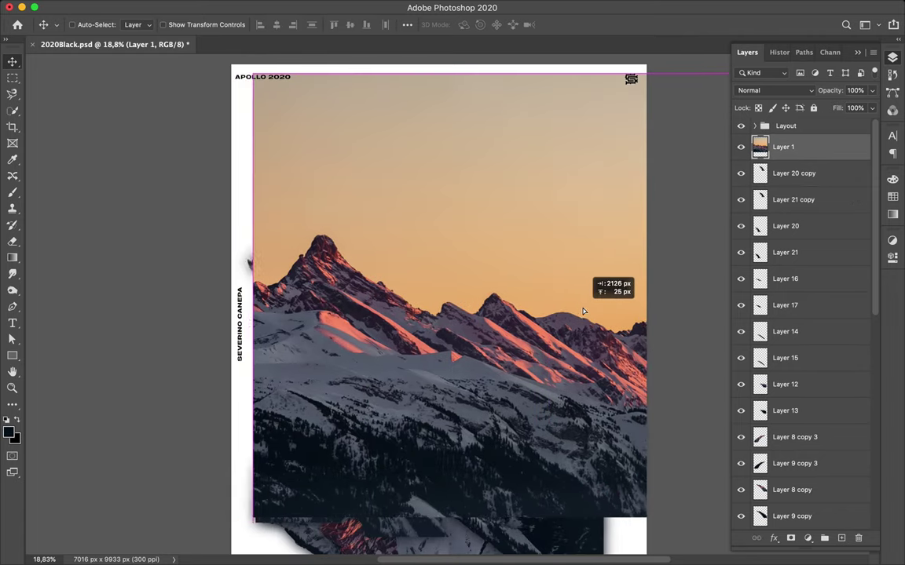
key("l")
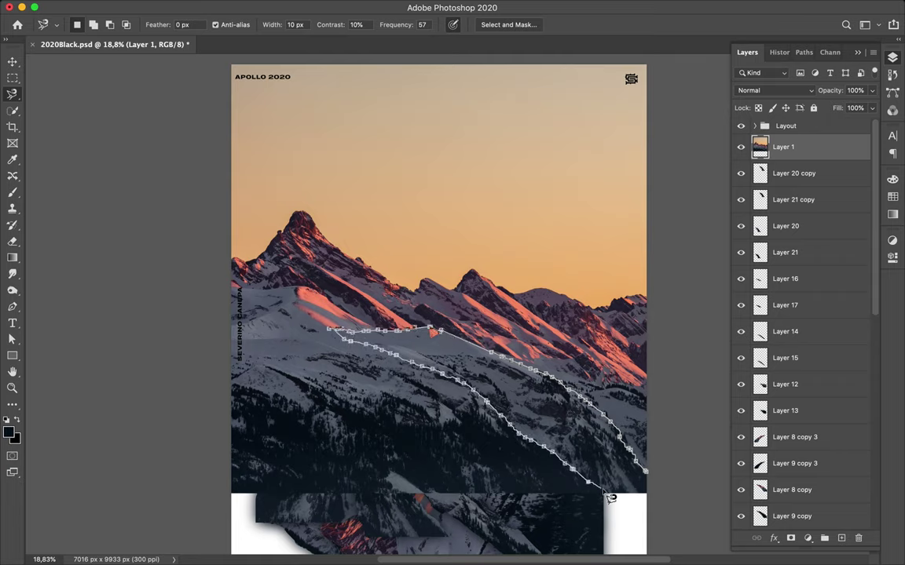
double_click(652, 480)
key("ctrl+j")
- Paint the ridge outline dark on a new Layer 23 and soften it with Gaussian Blur
key("v")
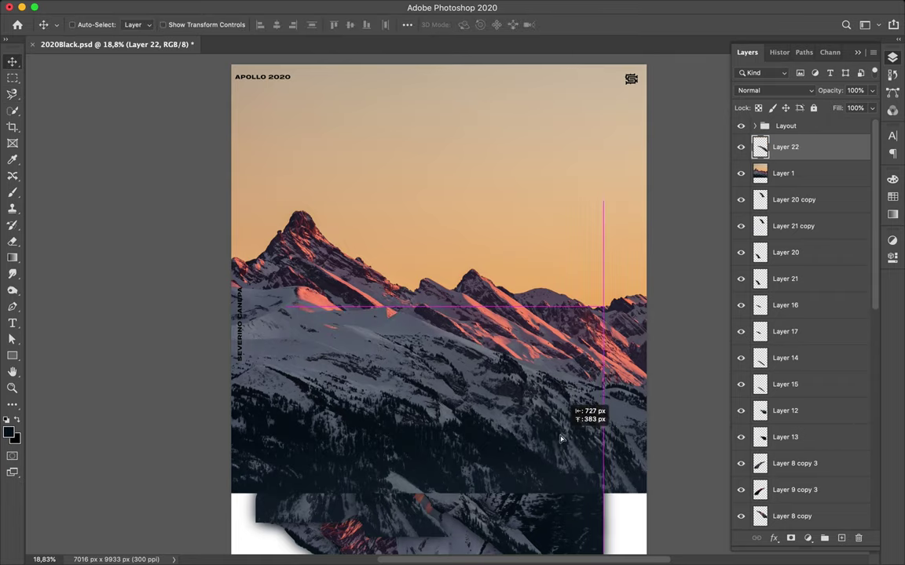
left_click(841, 538)
left_click(761, 147, "ctrl")
key("b")
left_click_drag(303, 252, 339, 252)
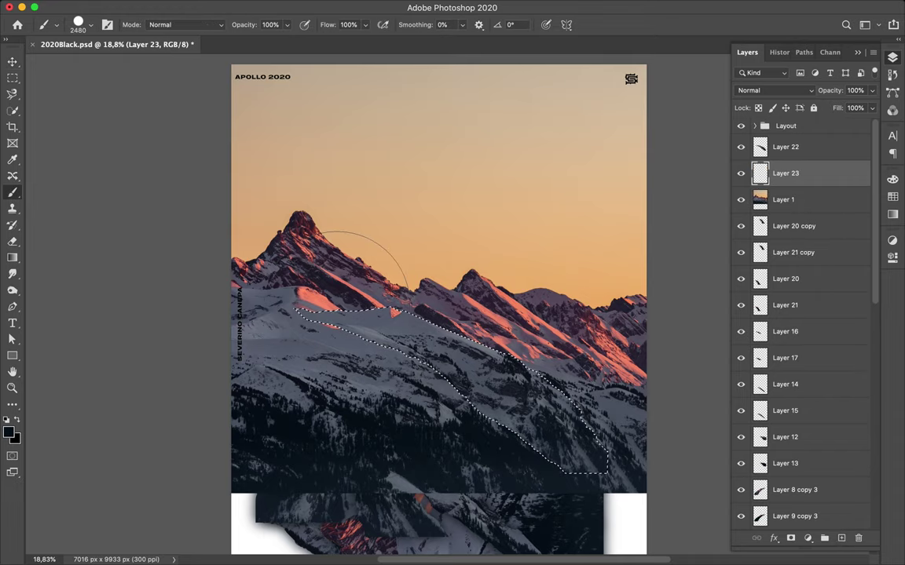
key("m")
key("ctrl+d")
left_click(294, 6)
left_click(330, 43)
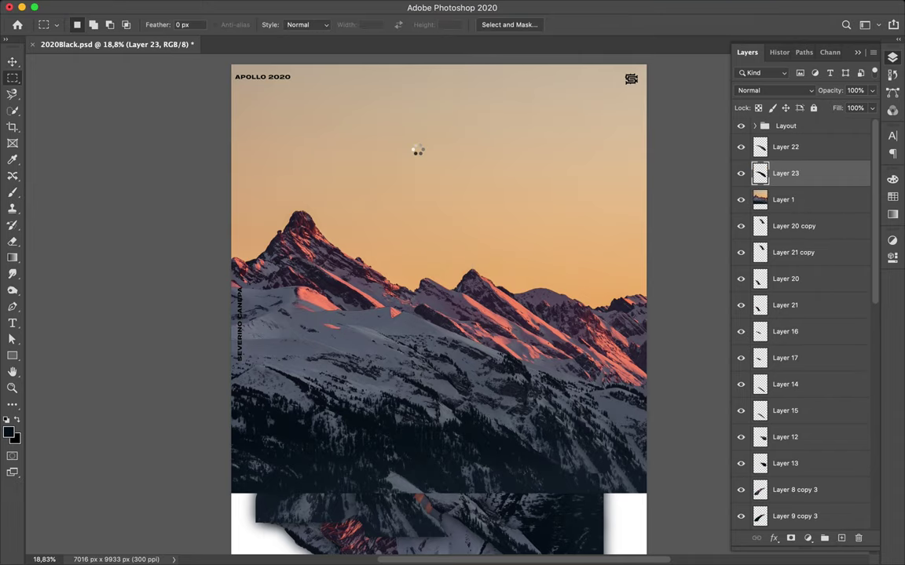
- Link Layers 22 and 23, hide the sunset photo, and place the slice below Layer 17
left_click(796, 149, "shift")
right_click(816, 149)
left_click(691, 268)
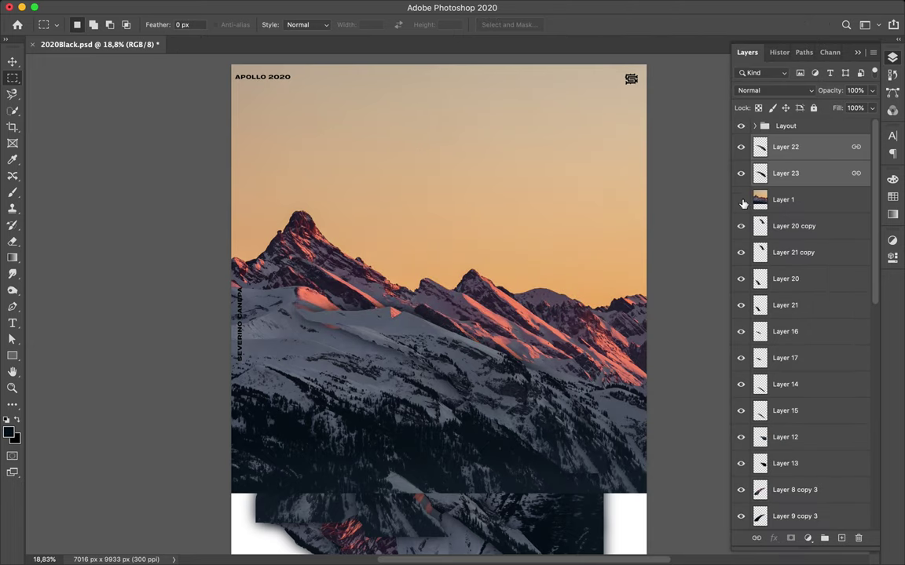
left_click(742, 202)
key("v")
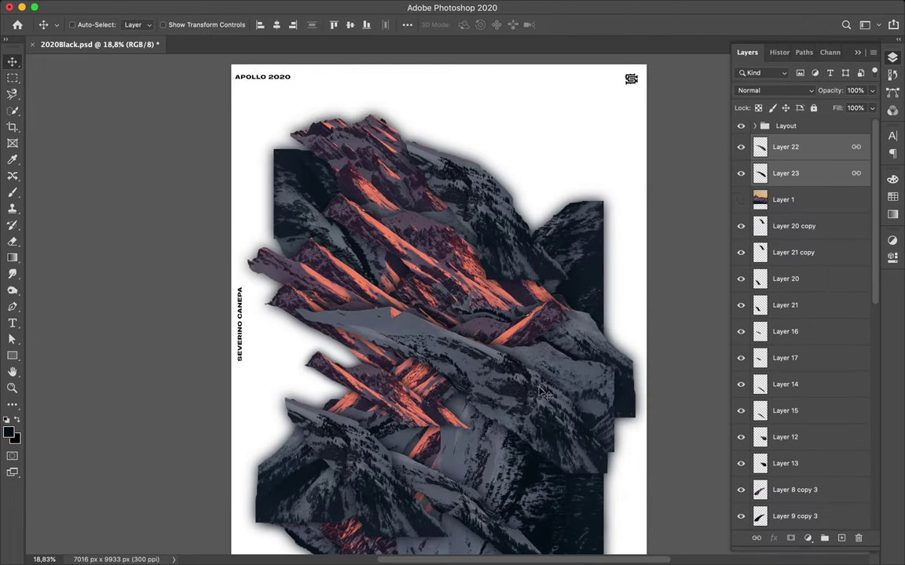
left_click_drag(550, 415, 542, 464)
left_click_drag(793, 161, 816, 371)
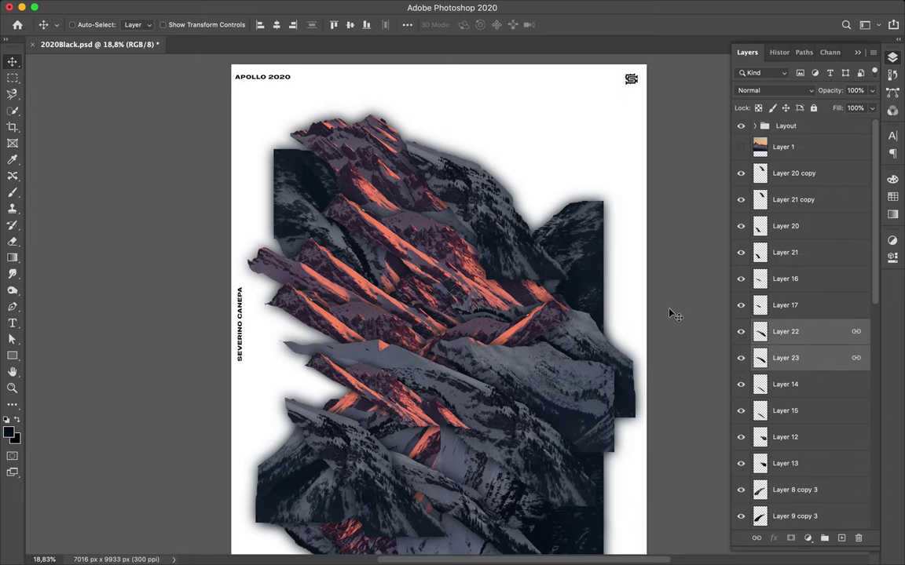
- Show the sunset photo over the poster and copy a lasso-traced ridge to its own layer
left_click(740, 147)
left_click(783, 147)
left_click_drag(254, 389, 507, 403)
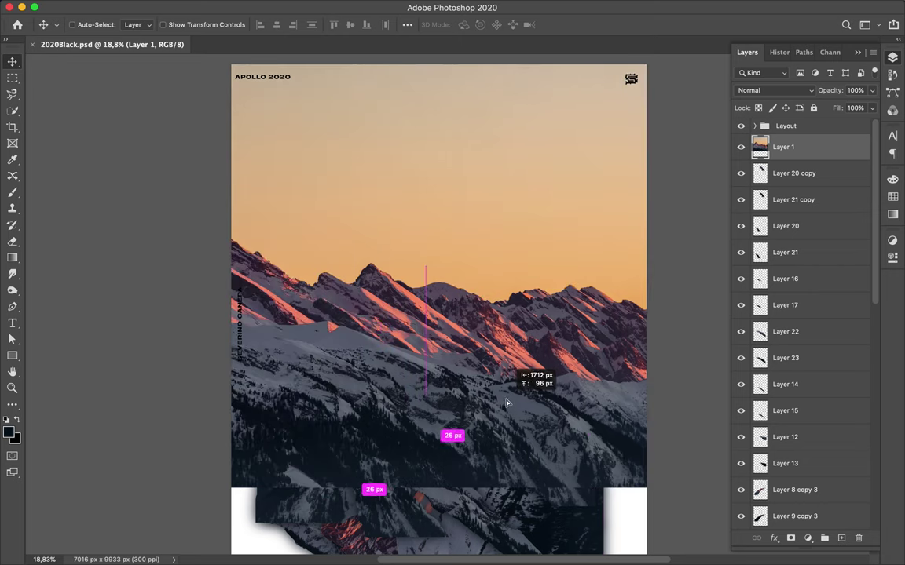
left_click_drag(481, 372, 408, 390)
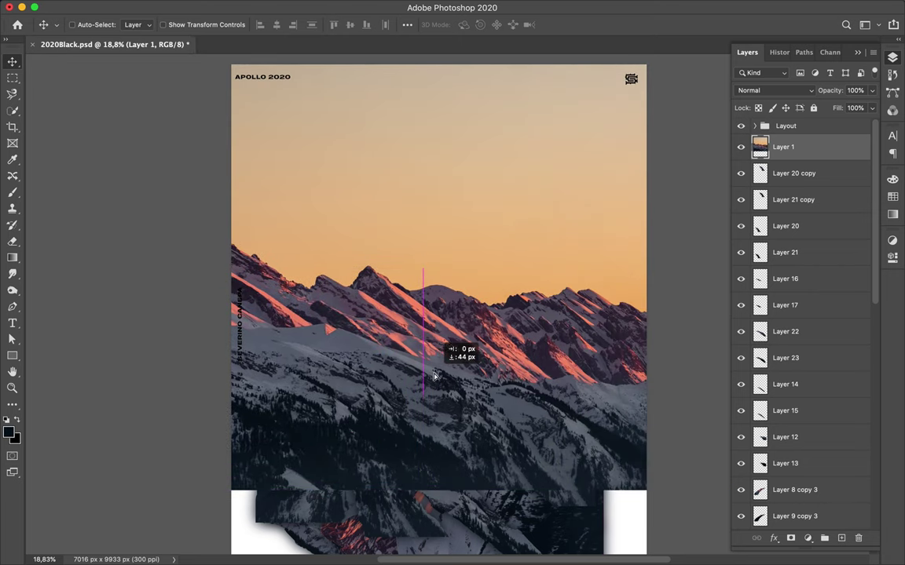
key("l")
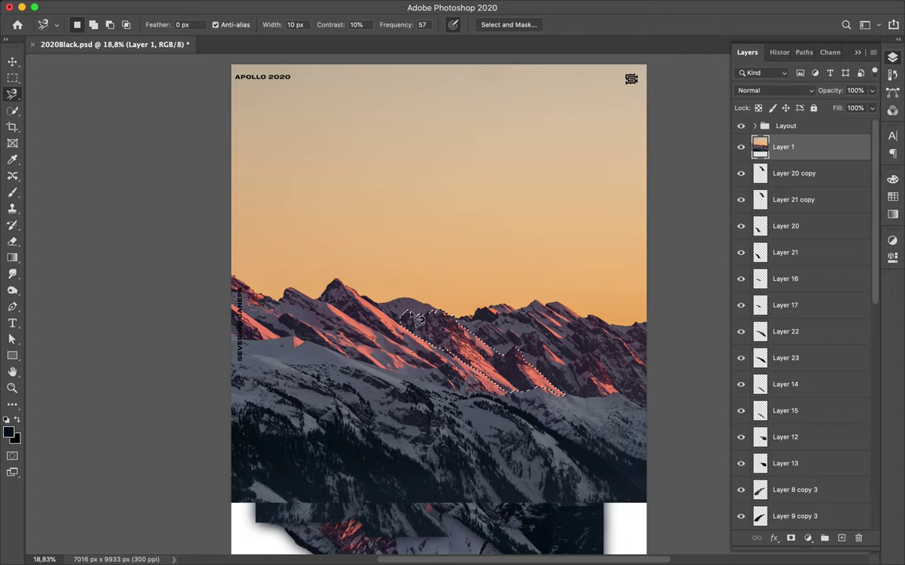
key("ctrl+j")
- Create a dark, Gaussian-blurred shadow layer beneath the new ridge slice
key("alt+BackSpace")
key("ctrl+d")
left_click(293, 7)
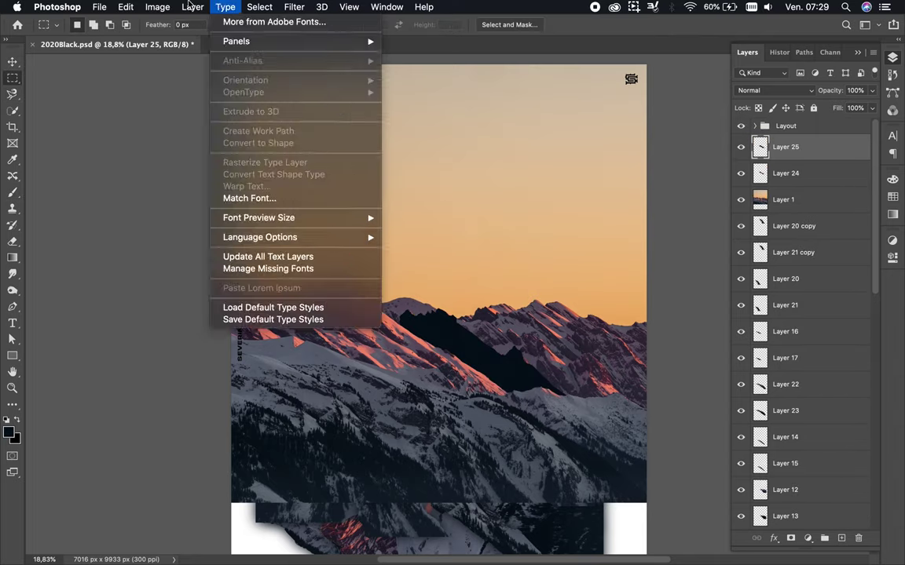
left_click(315, 21)
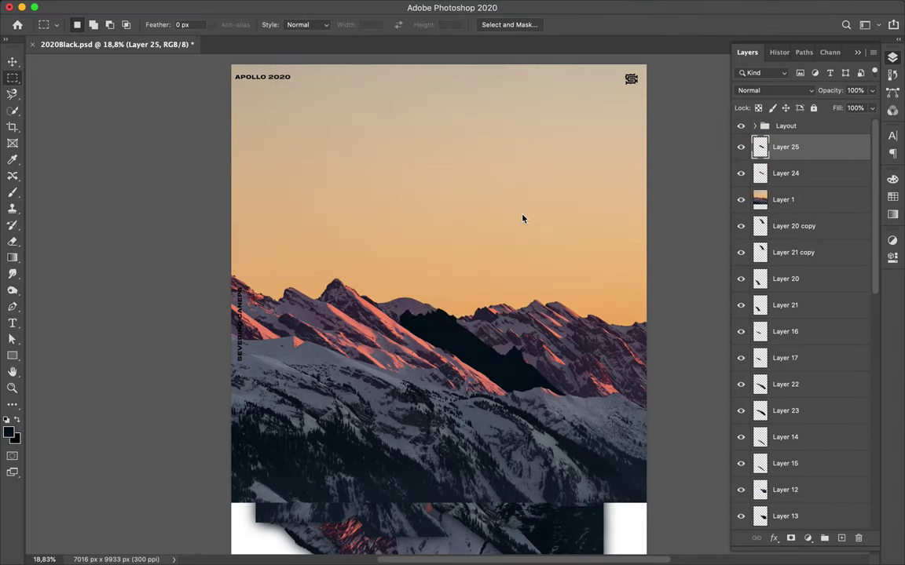
key("ctrl+bracketleft")
- Hide the sunset photo and move the ridge and shadow pair into the collage's upper right
left_click(816, 150, "shift")
left_click_drag(817, 197, 754, 142)
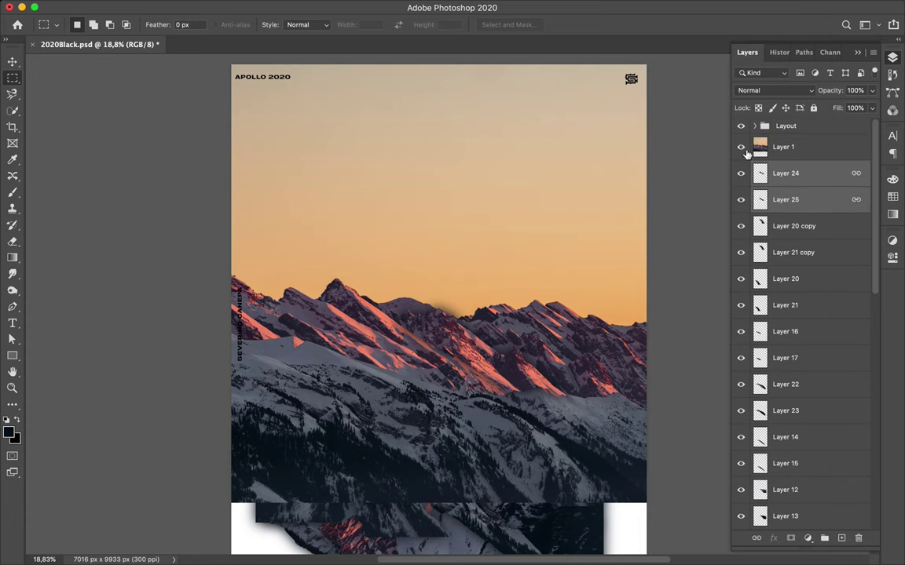
left_click(741, 147)
key("v")
mouse_move(425, 284)
left_mouse_down()
mouse_move(438, 294)
mouse_move(493, 178)
left_mouse_up()
mouse_move(793, 189)
left_mouse_down()
mouse_move(801, 273)
mouse_move(773, 358)
left_mouse_up()
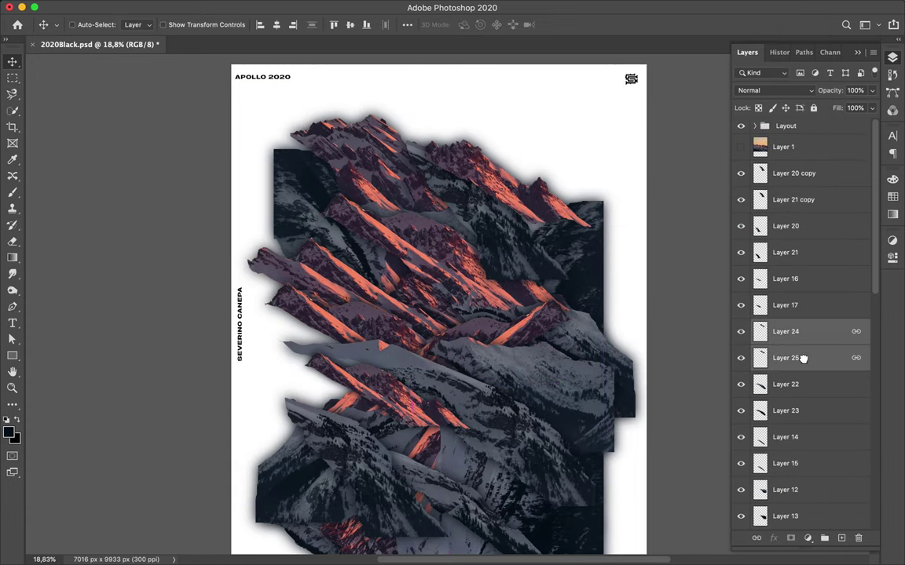
scroll(560, 261, "down", 3)
scroll(560, 261, "up", 2)
scroll(778, 337, "down", 10)
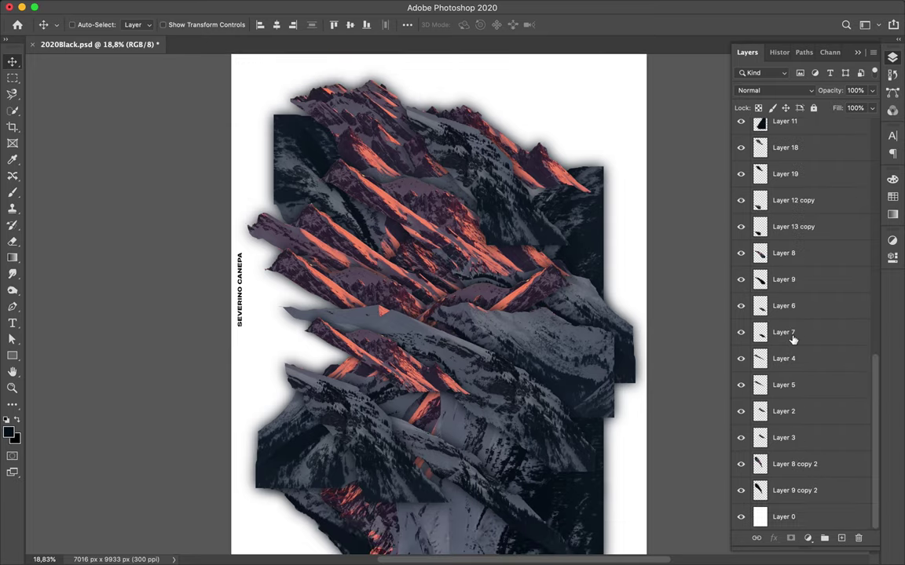
left_click(786, 516)
- Draw a full-poster rectangle filled with a purple-to-cyan gradient
scroll(585, 444, "down", 3)
key("u")
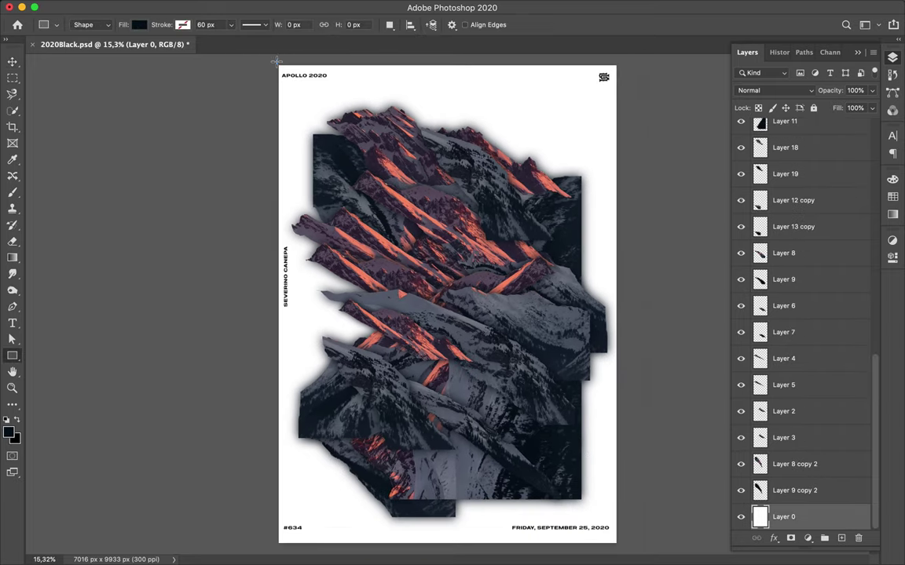
left_click_drag(276, 61, 619, 558)
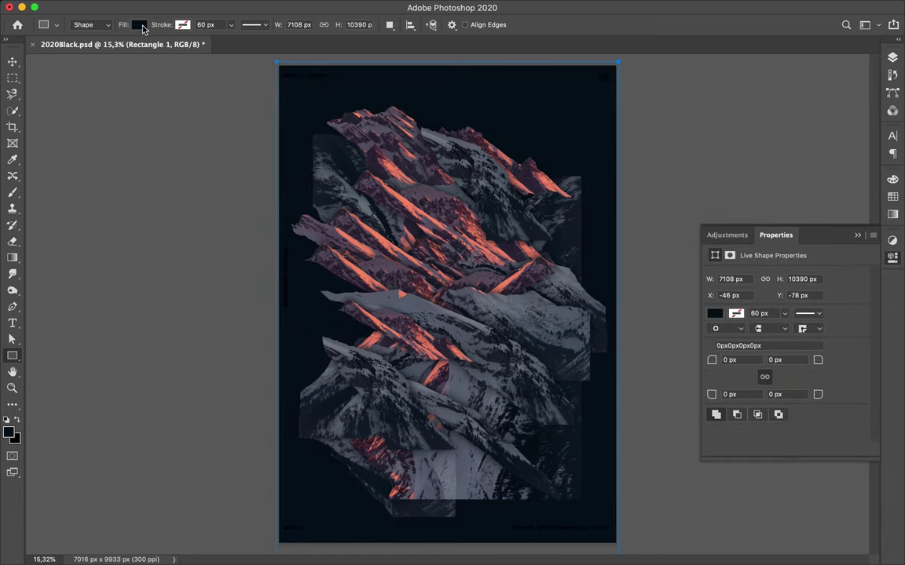
left_click(140, 25)
left_click(150, 92)
left_click(109, 49)
left_click(117, 95)
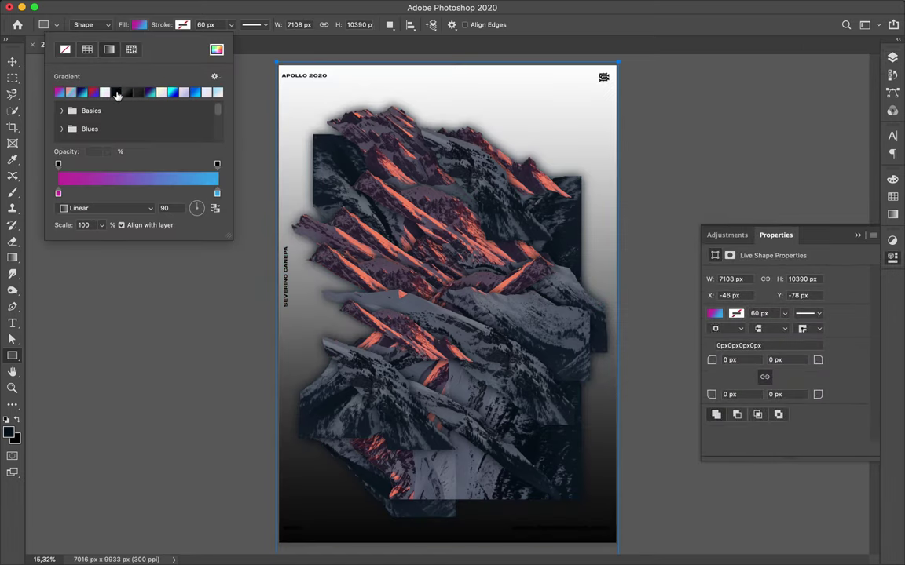
left_click(82, 92)
double_click(59, 194)
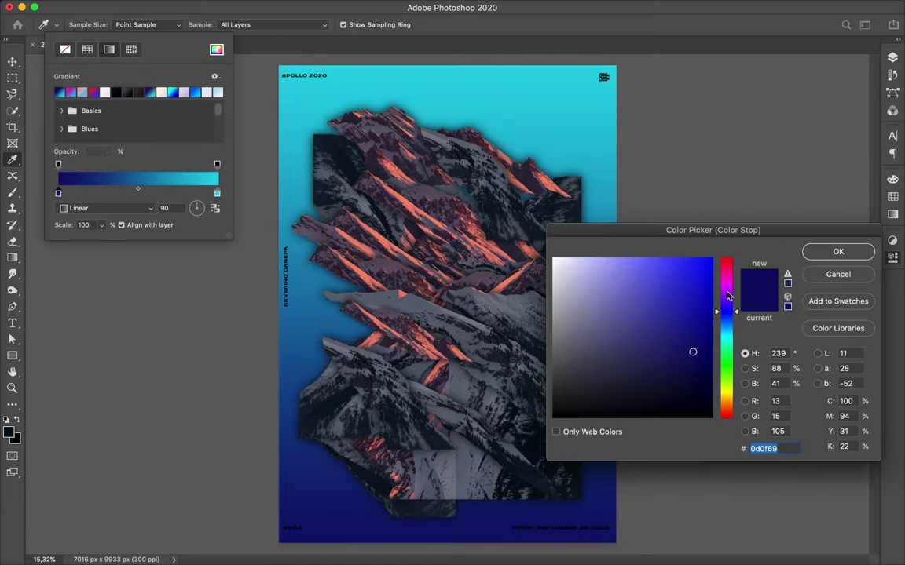
left_click(647, 302)
left_click(838, 251)
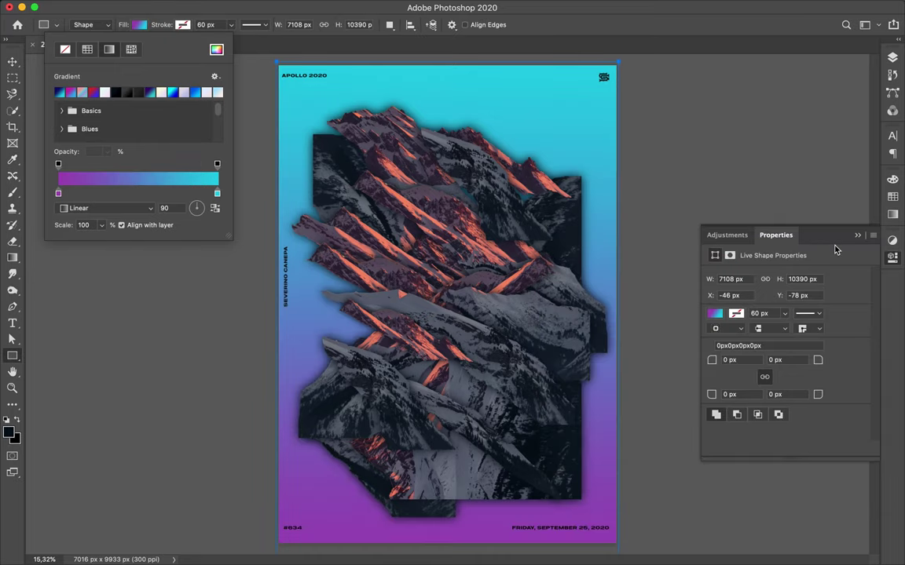
- Duplicate the gradient above the mountain slices, trying Color Dodge before settling on Hard Light
left_click(803, 55)
key("F7")
mouse_move(817, 521)
left_mouse_down()
mouse_move(795, 110)
mouse_move(794, 151)
left_mouse_up()
left_click(797, 90)
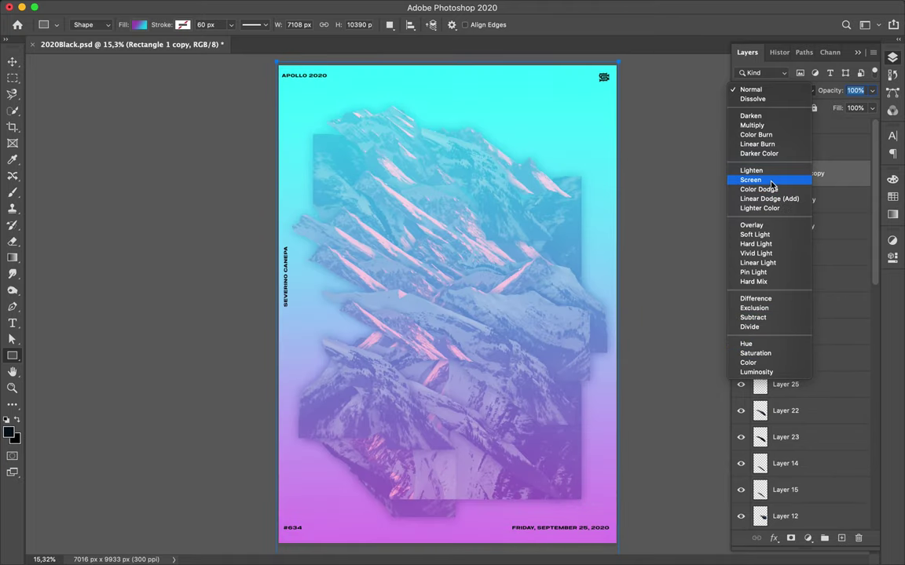
left_click(772, 190)
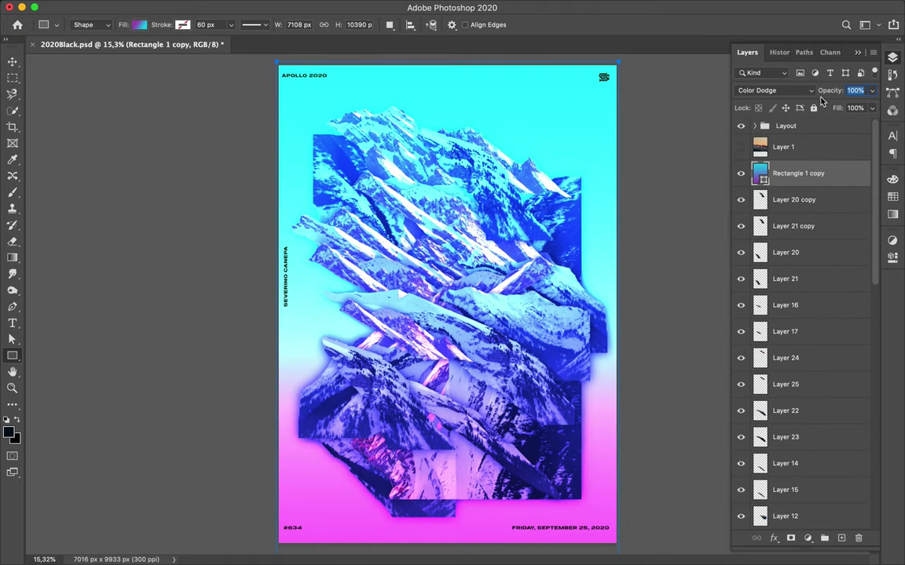
left_click(786, 90)
left_click(798, 145)
key("alt+bracketleft")
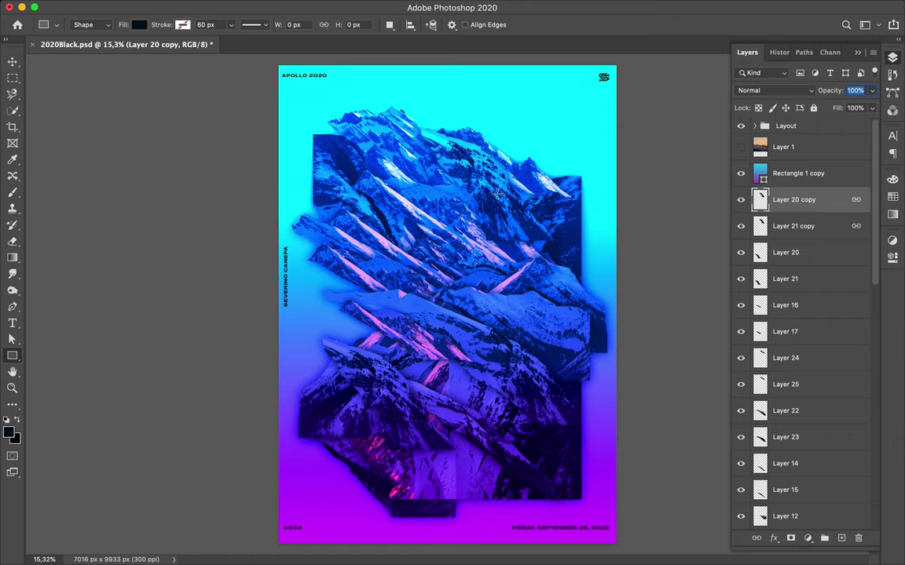
- Add a white (ffffff) letter A and enlarge it to about 864 by 963 px
key("t")
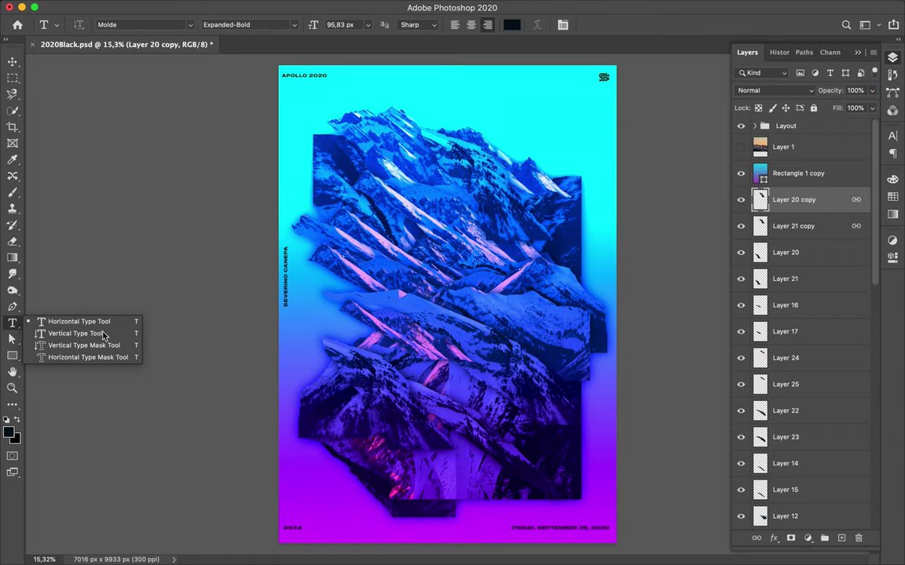
left_click(329, 161)
type("A")
left_click(892, 135)
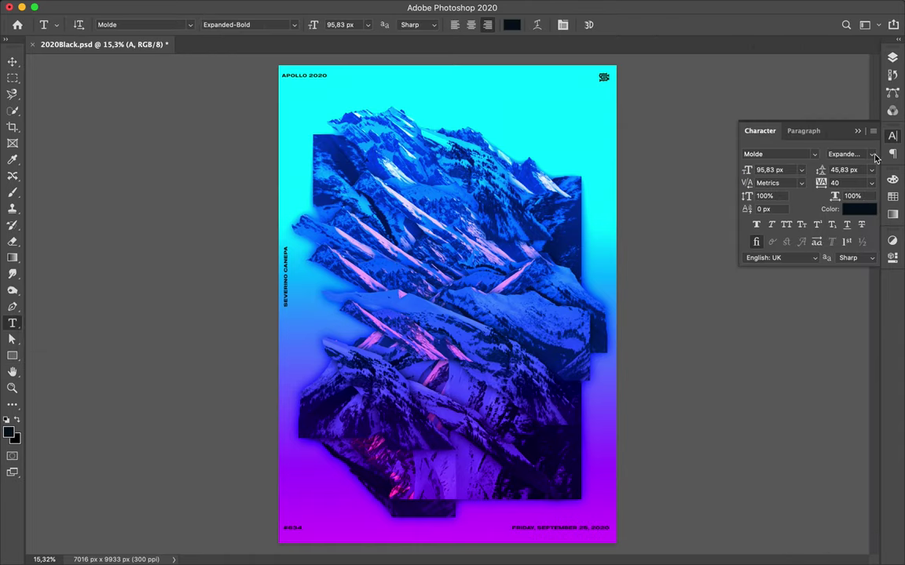
left_click(858, 208)
type("ffffff")
key("Return")
key("ctrl+t")
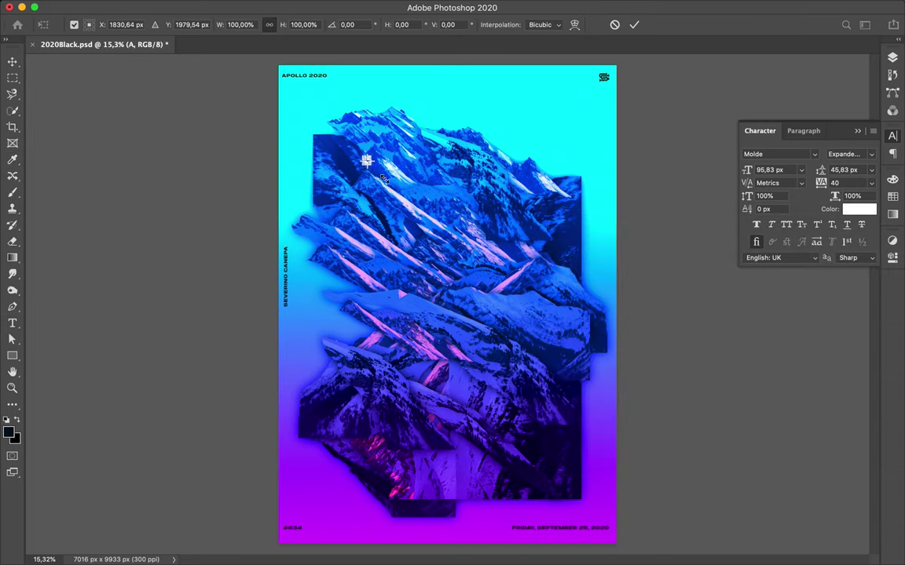
mouse_move(368, 164)
left_mouse_down()
mouse_move(415, 201)
mouse_move(354, 149)
left_mouse_up()
key("Return")
key("v")
- Set the A's font to Artegra Sans Extended SC in Black weight
left_click(813, 154)
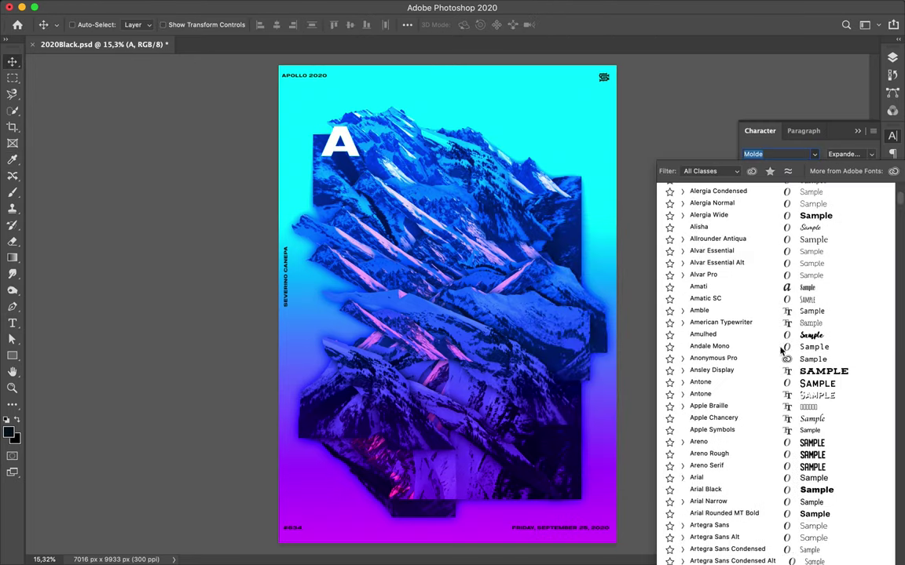
scroll(730, 361, "down", 10)
scroll(746, 370, "down", 10)
scroll(782, 379, "up", 5)
scroll(777, 353, "up", 3)
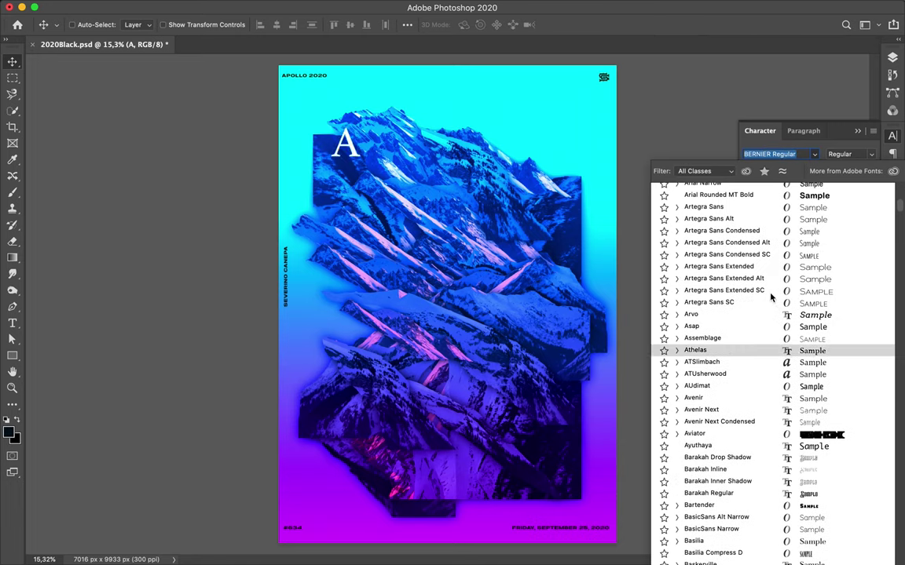
left_click(722, 289)
left_click(848, 155)
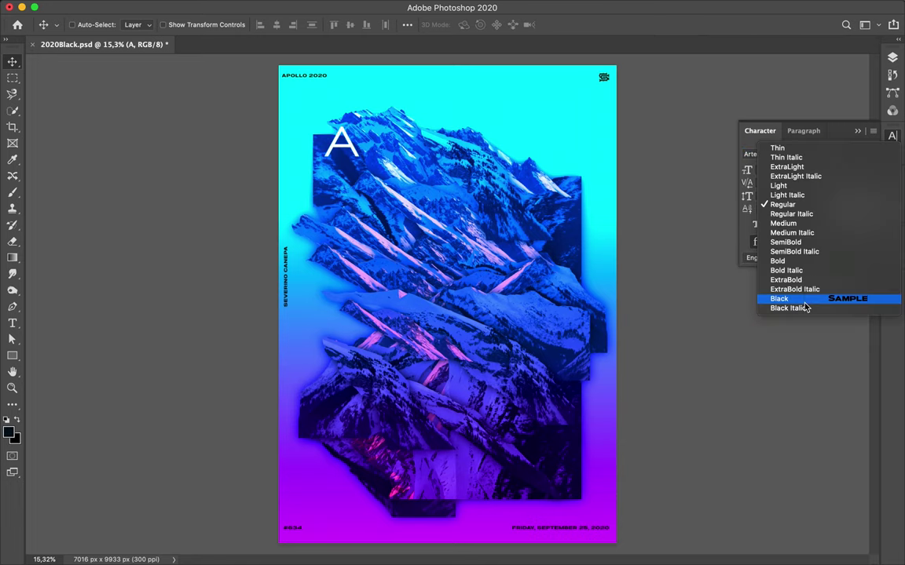
left_click(805, 300)
- Move the A layer below Layer 23 and duplicate it into an L beside it
left_click(892, 57)
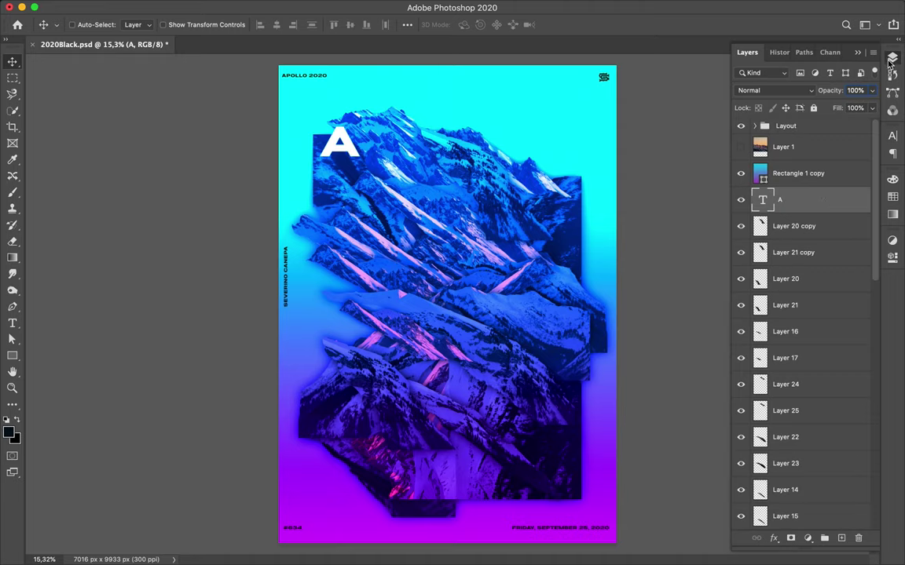
mouse_move(817, 202)
left_mouse_down()
mouse_move(816, 452)
mouse_move(810, 283)
mouse_move(813, 404)
left_mouse_up()
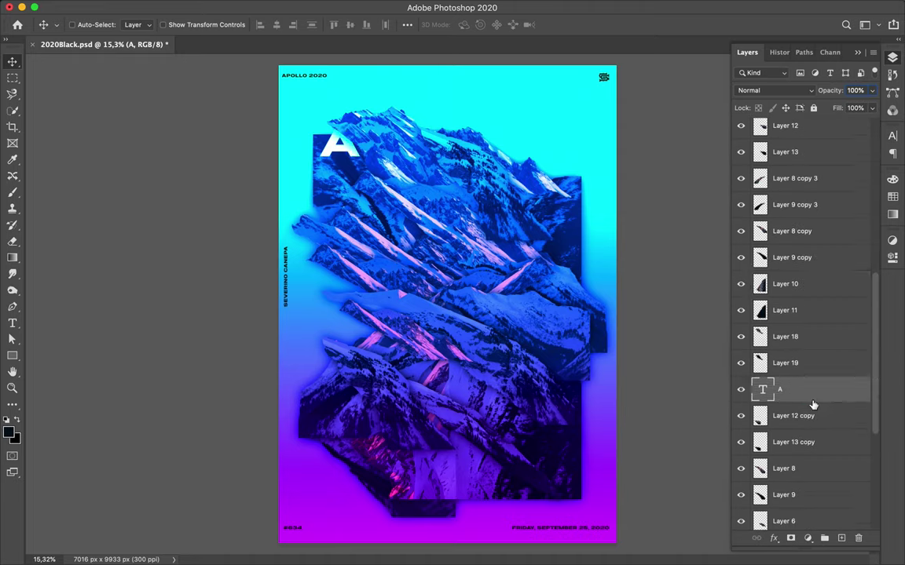
left_click_drag(331, 160, 428, 169)
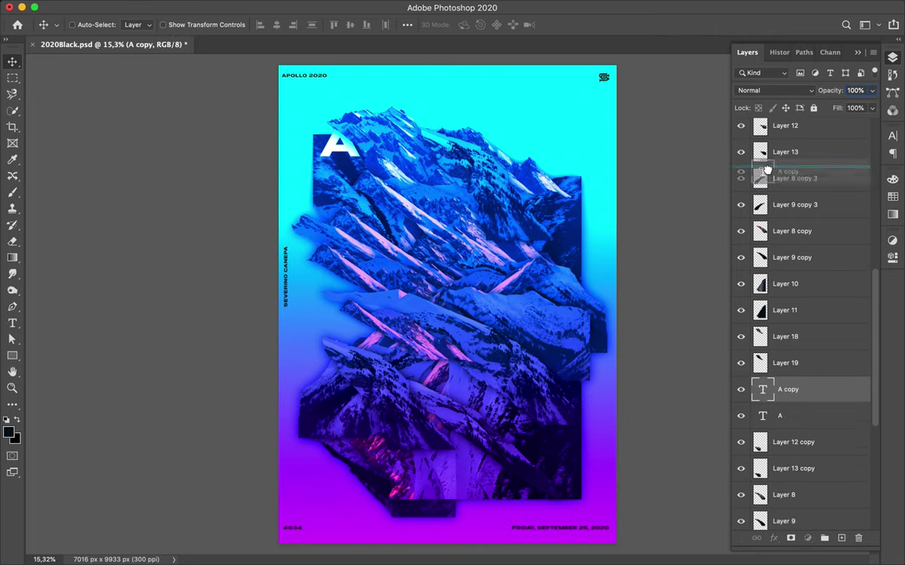
left_click_drag(785, 389, 768, 174)
key("t")
double_click(436, 171)
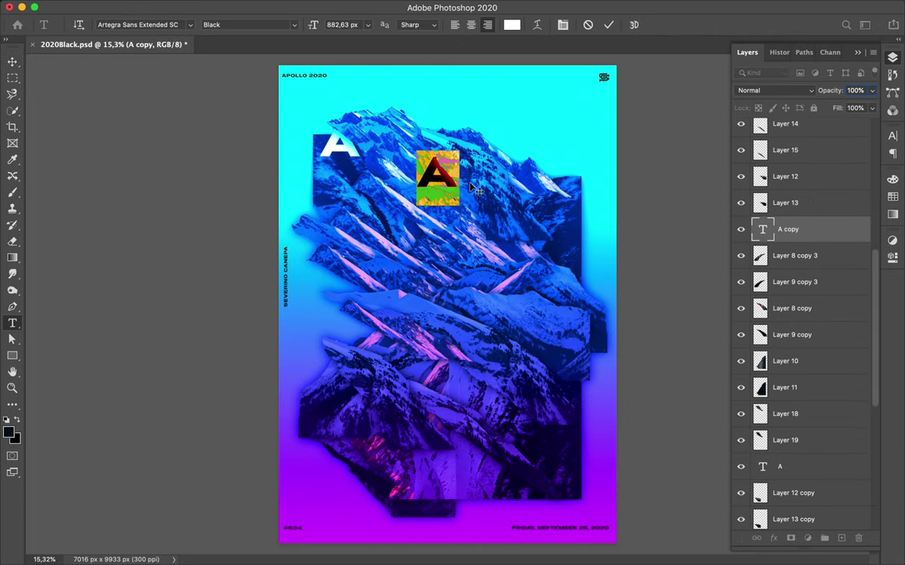
type("L")
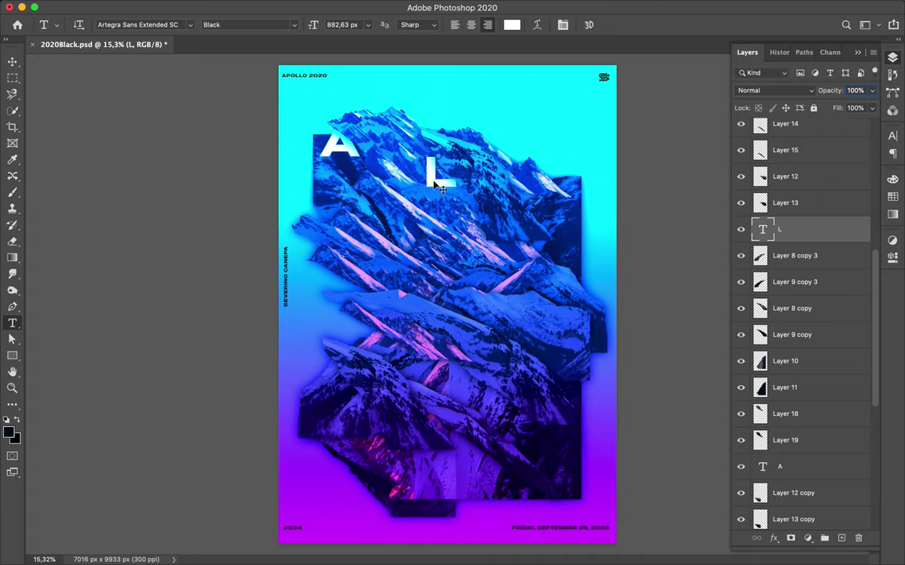
left_click_drag(436, 186, 440, 188)
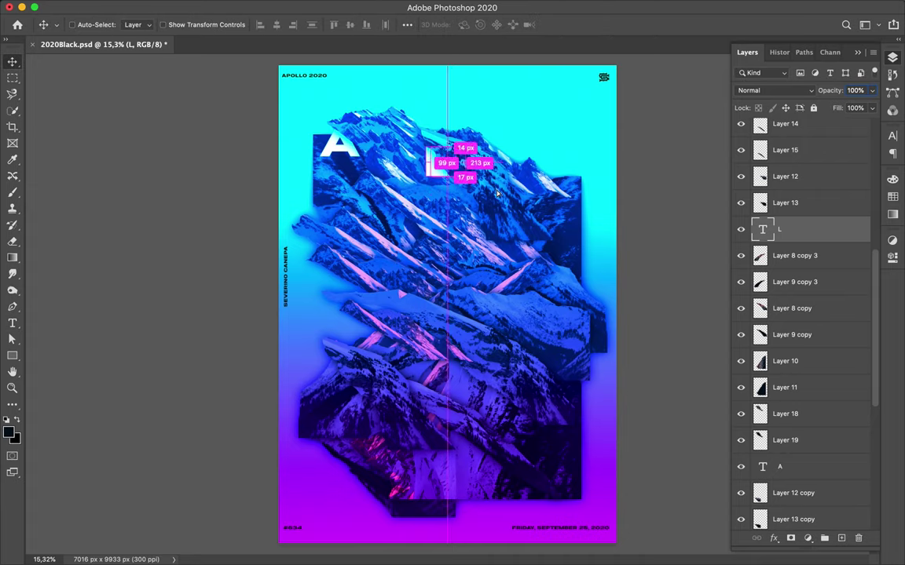
- Duplicate the L further right and turn the copy into P
left_click_drag(496, 193, 573, 178)
key("t")
double_click(500, 141)
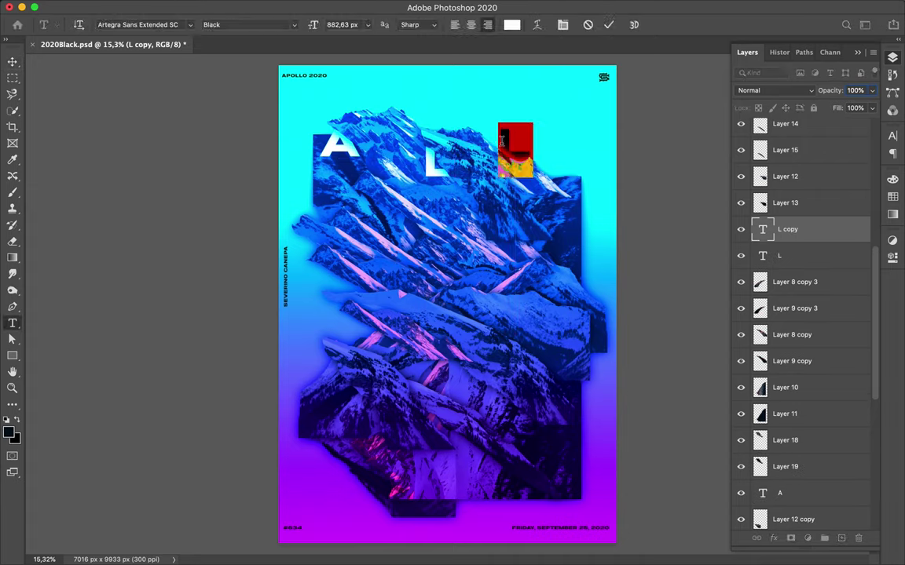
type("P")
key("ctrl+Return")
key("v")
- Duplicate the P onto a second row as an I, layered above Layer 10
left_click_drag(514, 141, 381, 222)
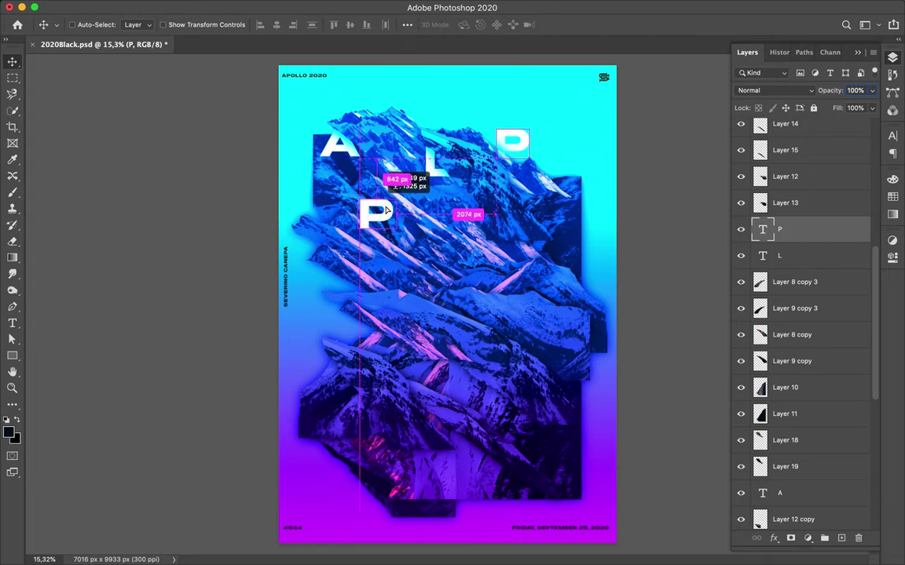
key("t")
double_click(361, 208)
type("I")
mouse_move(807, 238)
left_mouse_down()
mouse_move(803, 184)
mouse_move(794, 444)
left_mouse_up()
key("v")
mouse_move(391, 211)
left_mouse_down()
mouse_move(465, 223)
mouse_move(577, 206)
mouse_move(463, 208)
left_mouse_up()
- Turn a copy of the I into N beside it, stacked above Layer 12
key("t")
double_click(572, 205)
type("N")
key("ctrl+Return")
key("v")
left_click_drag(793, 448, 793, 232)
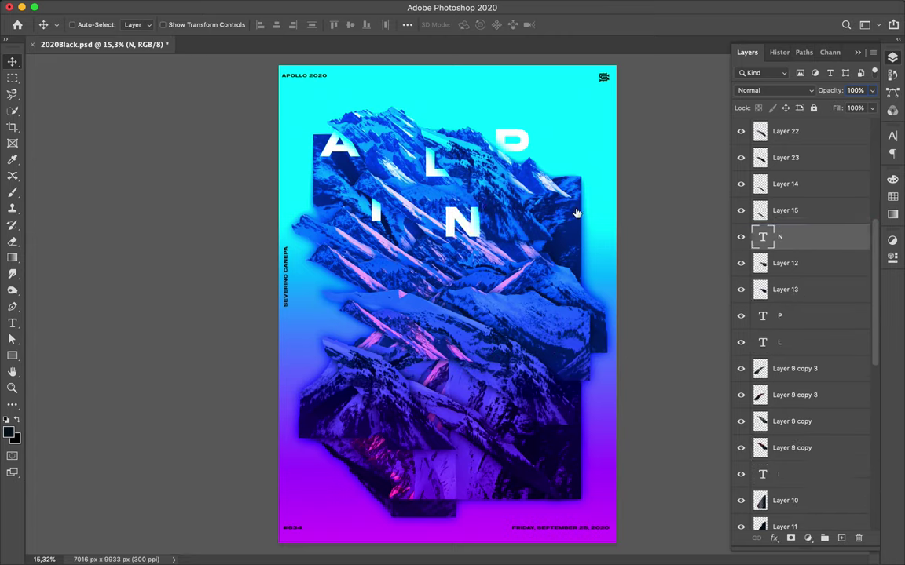
left_click_drag(460, 212, 471, 218)
- Make an E from a copy of the N, and restack the N above Layer 8 copy
mouse_move(454, 208)
left_mouse_down()
mouse_move(512, 203)
mouse_move(616, 228)
mouse_move(546, 223)
left_mouse_up()
double_click(519, 200)
type("E")
key("Escape")
key("v")
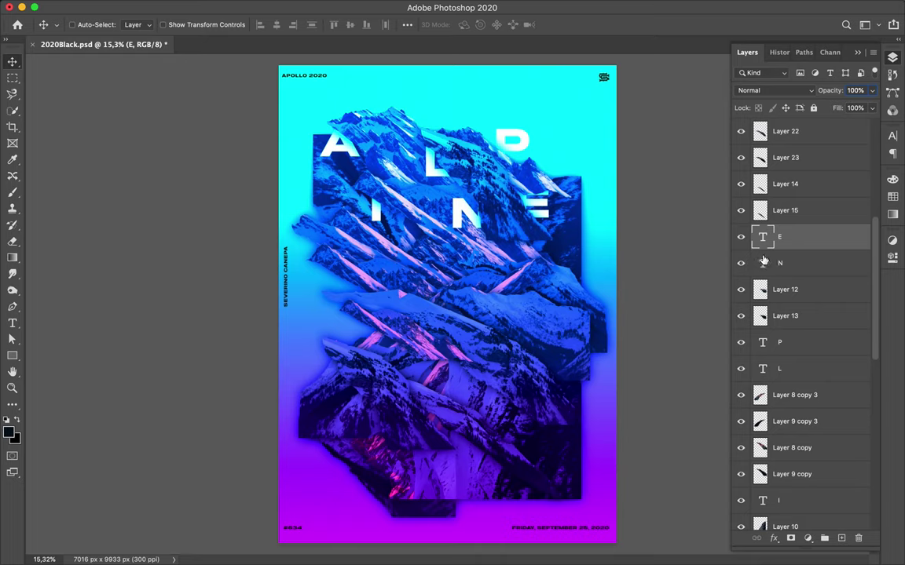
mouse_move(764, 261)
left_mouse_down()
mouse_move(804, 424)
mouse_move(803, 487)
mouse_move(802, 410)
left_mouse_up()
left_click_drag(785, 346, 784, 338)
left_click_drag(485, 193, 361, 264)
- Turn a letter copy into R at the left of the third row, below Layers 8 and 9
key("t")
double_click(361, 266)
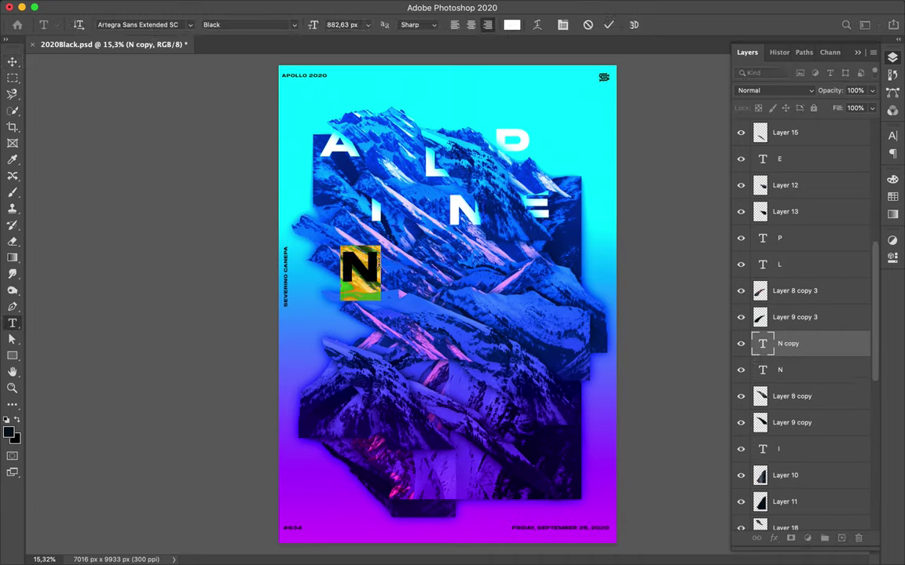
type("R")
key("Escape")
key("v")
left_click_drag(786, 343, 793, 480)
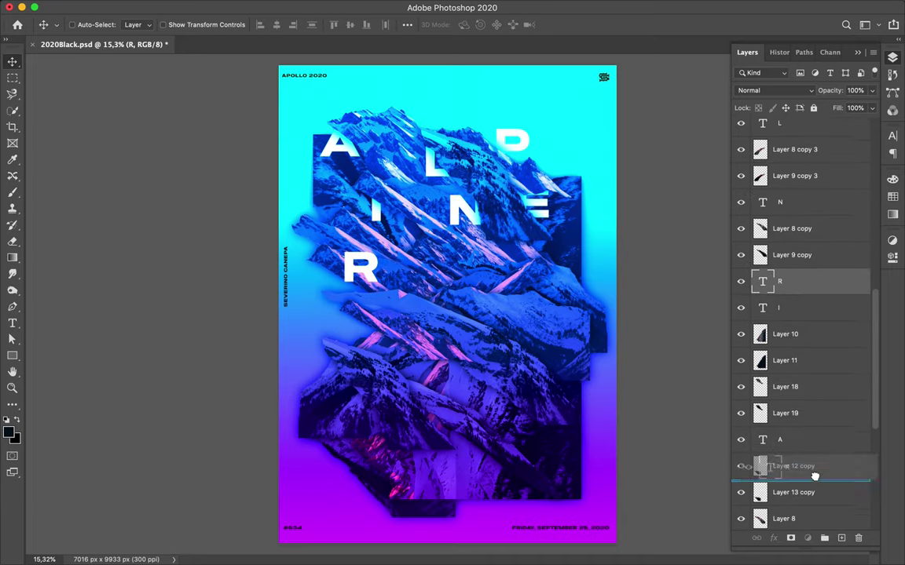
scroll(799, 406, "down", 3)
left_click_drag(793, 369, 793, 438)
mouse_move(329, 261)
left_mouse_down()
mouse_move(386, 267)
mouse_move(358, 249)
mouse_move(441, 271)
left_mouse_up()
- Create an O right of the R and stack its copy layer below the N
key("t")
double_click(441, 271)
type("O")
key("Escape")
key("v")
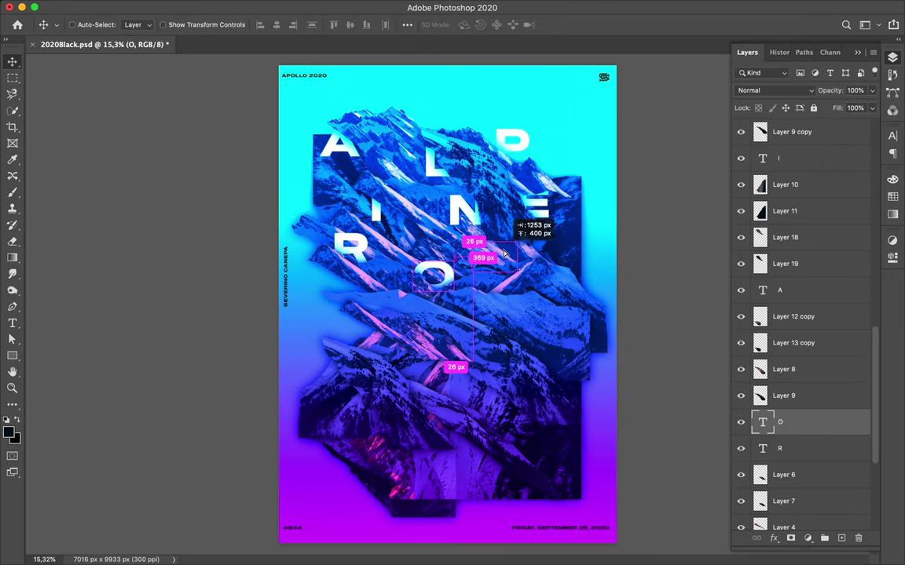
key("ctrl+j")
mouse_move(788, 422)
left_mouse_down()
mouse_move(801, 229)
mouse_move(792, 176)
left_mouse_up()
left_click_drag(790, 262, 792, 181)
- Turn the O copy into C and place a copy above Layer 8 copy 3
key("t")
double_click(499, 259)
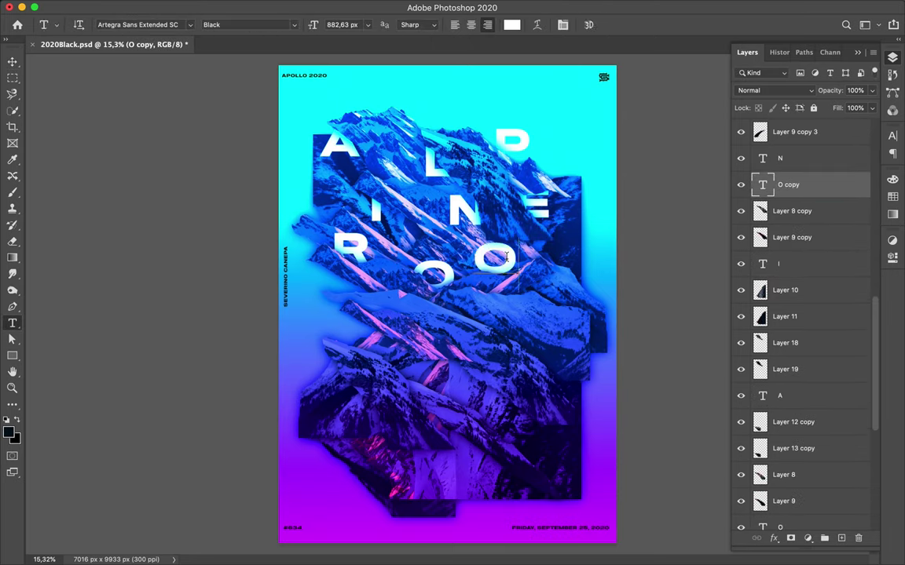
type("C")
key("Escape")
key("v")
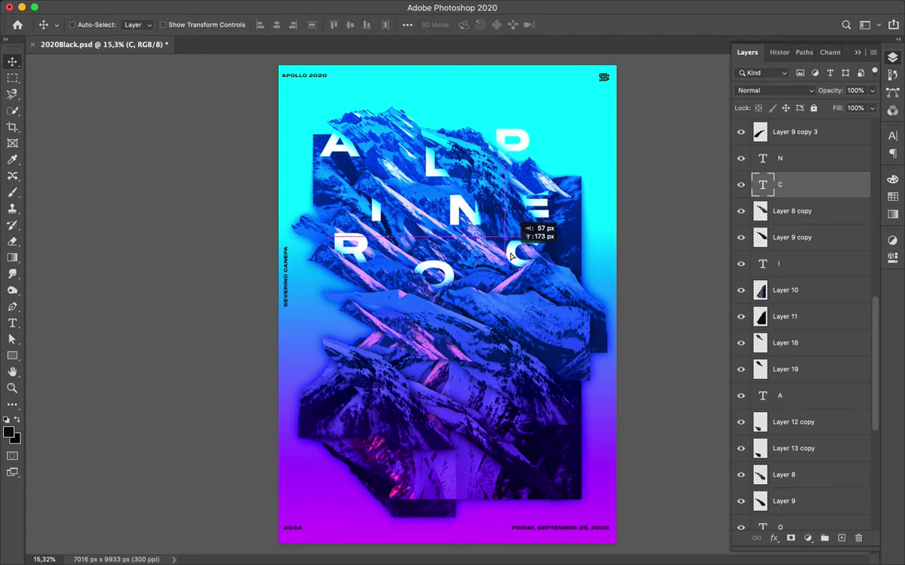
key("ctrl+j")
mouse_move(790, 184)
left_mouse_down()
mouse_move(802, 202)
mouse_move(783, 227)
mouse_move(784, 214)
left_mouse_up()
- Retype copies as K and #, moving the # layer below Layer 23
double_click(376, 302)
type("K")
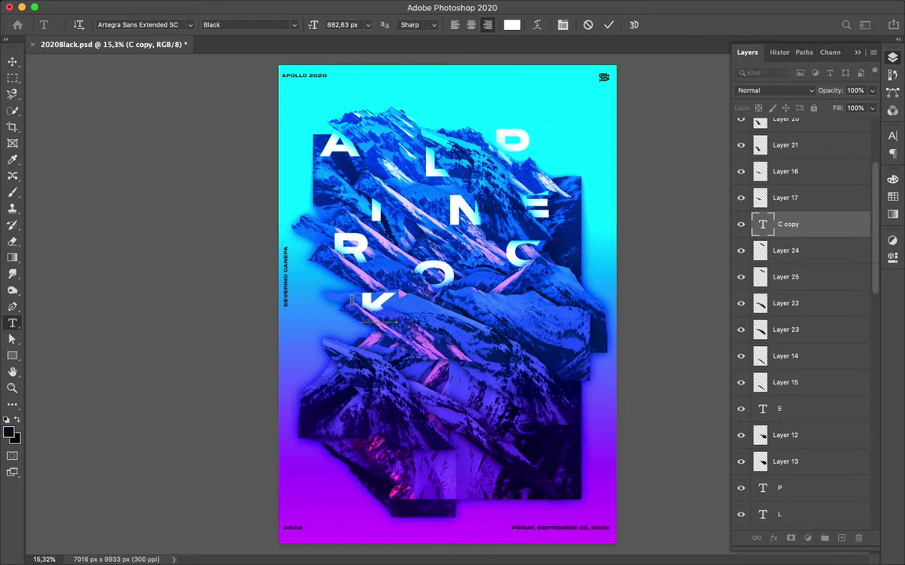
key("Escape")
left_click_drag(375, 302, 496, 338)
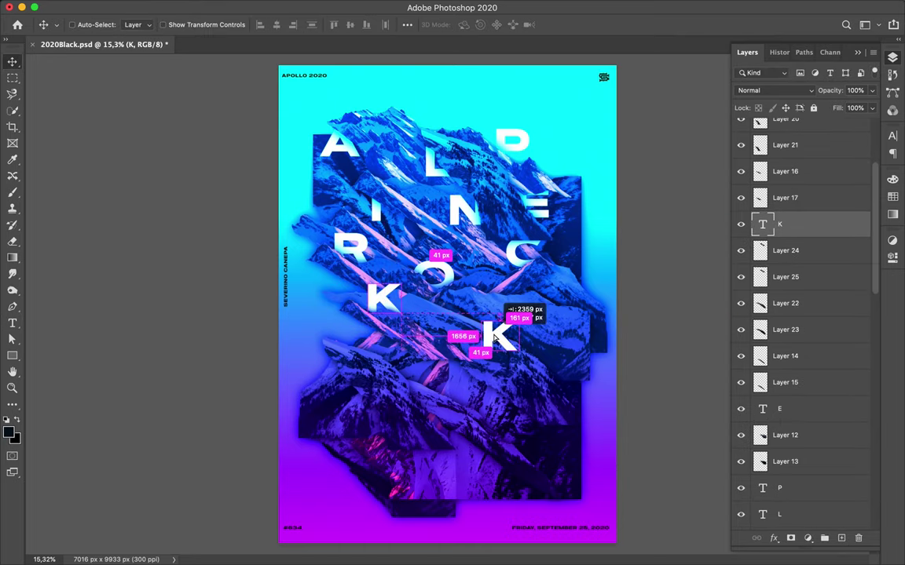
double_click(502, 342)
type("#")
key("Escape")
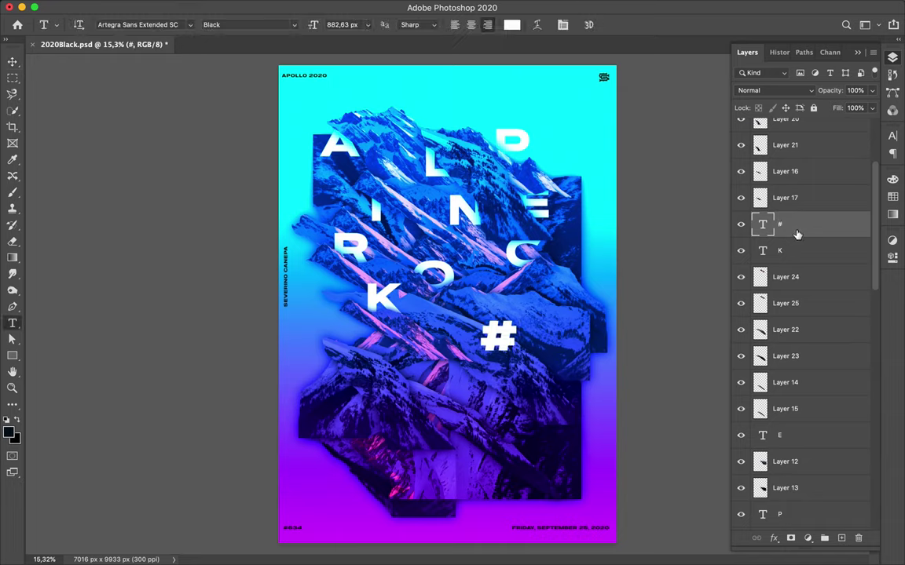
left_click_drag(797, 226, 793, 363)
key("v")
- Make a 1 below the K from a copy of the #, then duplicate it
left_click_drag(510, 328, 422, 378)
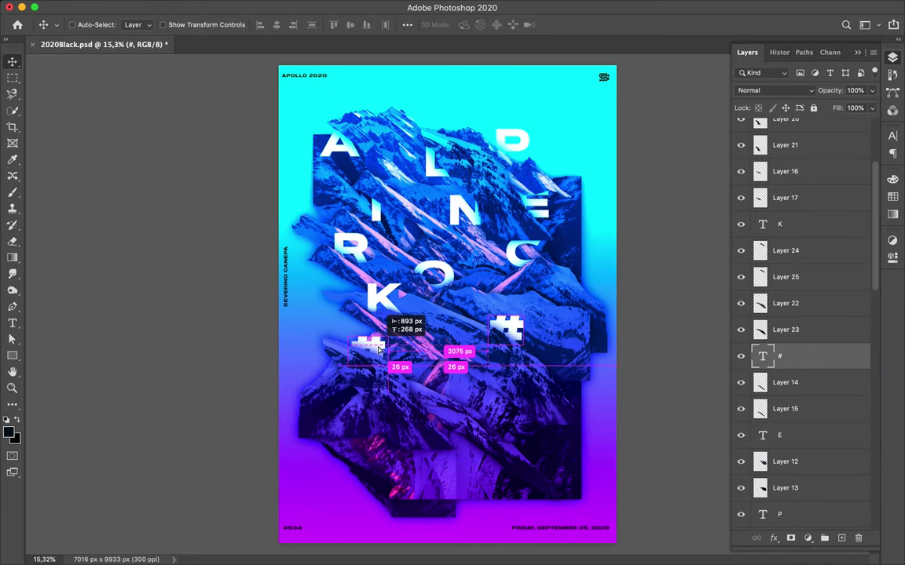
double_click(413, 371)
type("1")
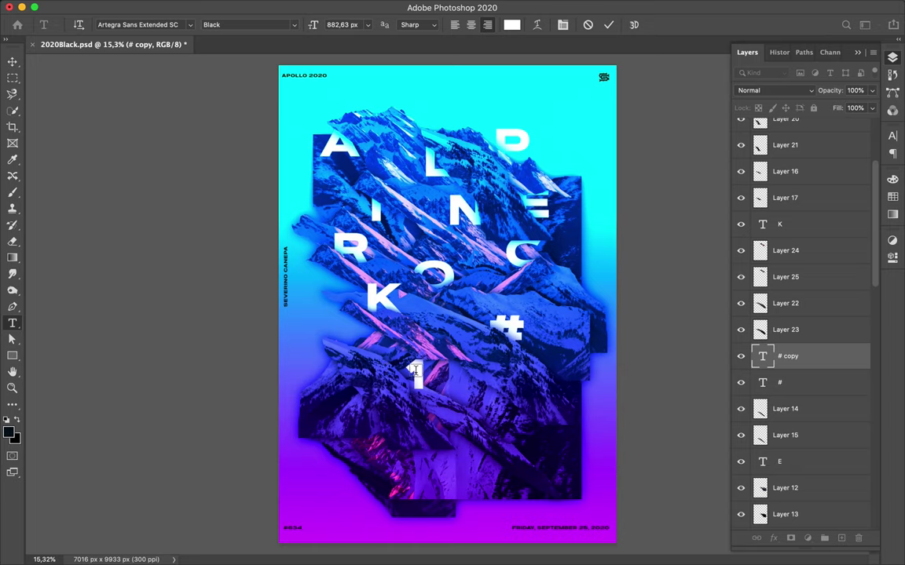
key("Escape")
mouse_move(416, 383)
left_mouse_down()
mouse_move(407, 374)
mouse_move(504, 416)
left_mouse_up()
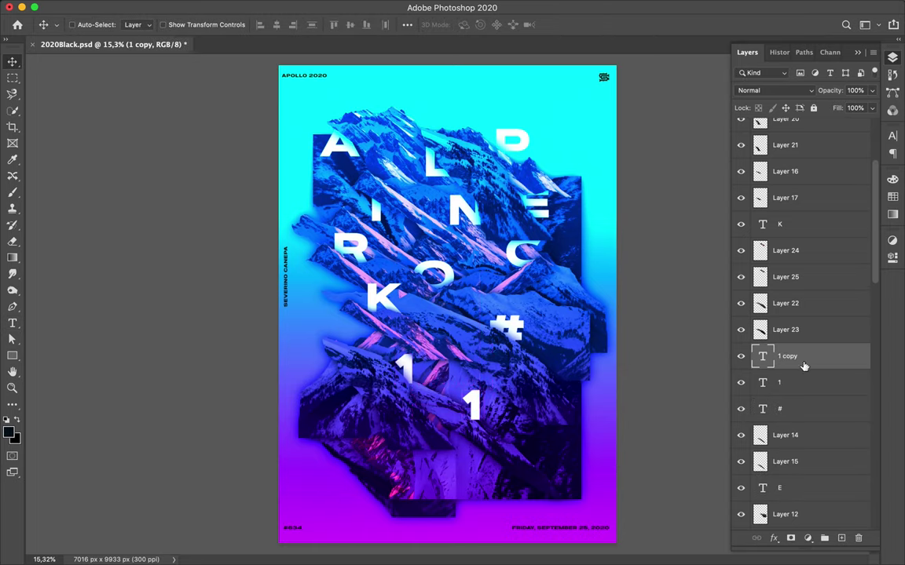
left_click_drag(802, 361, 803, 470)
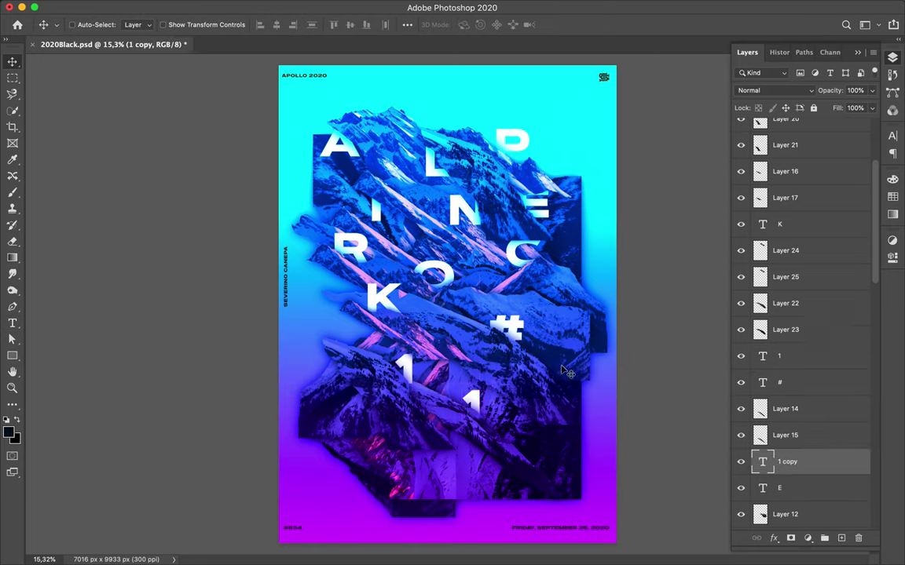
- Draw a rectangle with no fill and a white stroke around the lettering
key("u")
left_click(139, 24)
left_click(182, 25)
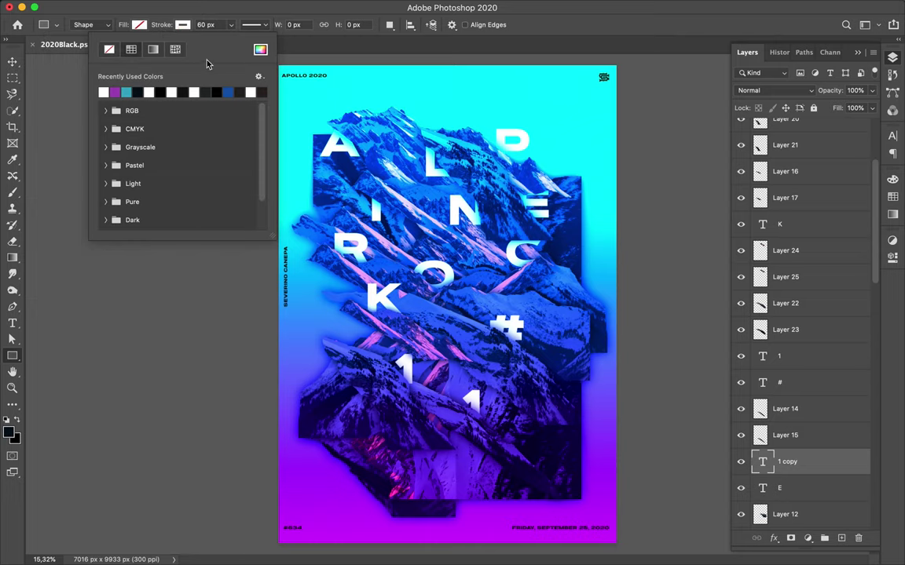
left_click(334, 182)
left_click_drag(333, 186, 558, 464)
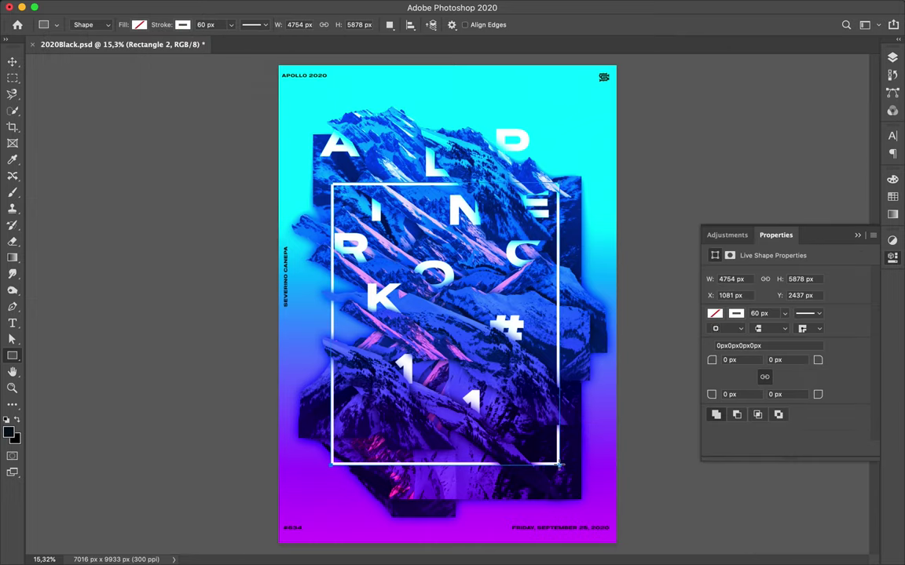
- Thicken the frame's stroke to 110 px and widen its left and right edges
left_click(218, 25)
type("90")
key("Return")
key("Return")
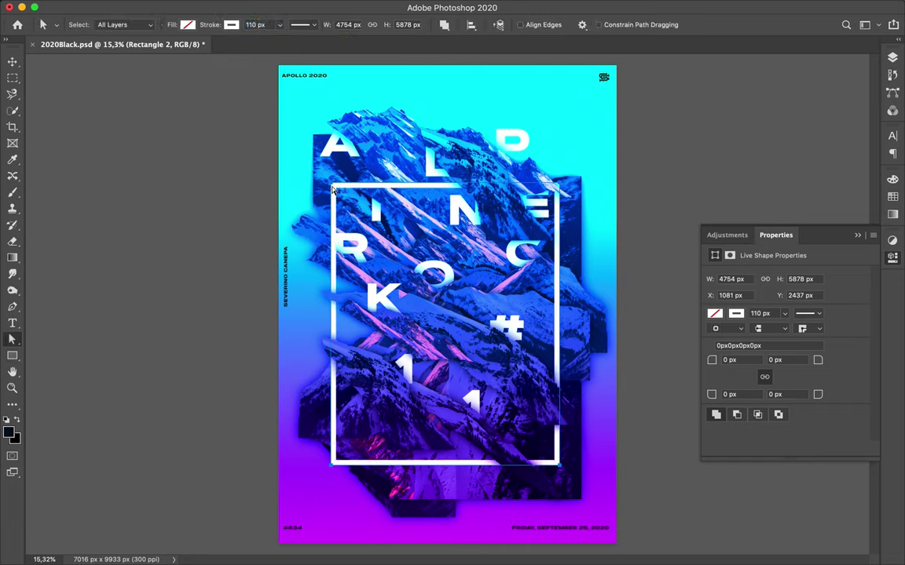
left_click_drag(324, 469, 322, 465)
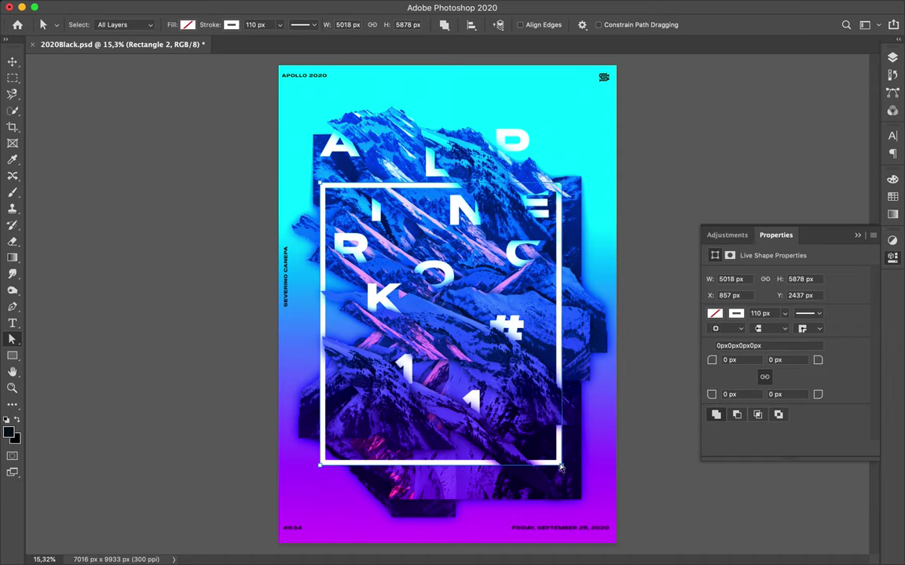
left_click_drag(560, 468, 562, 468)
- Move the Rectangle 2 frame layer below Layer 9 copy in the layer stack
key("v")
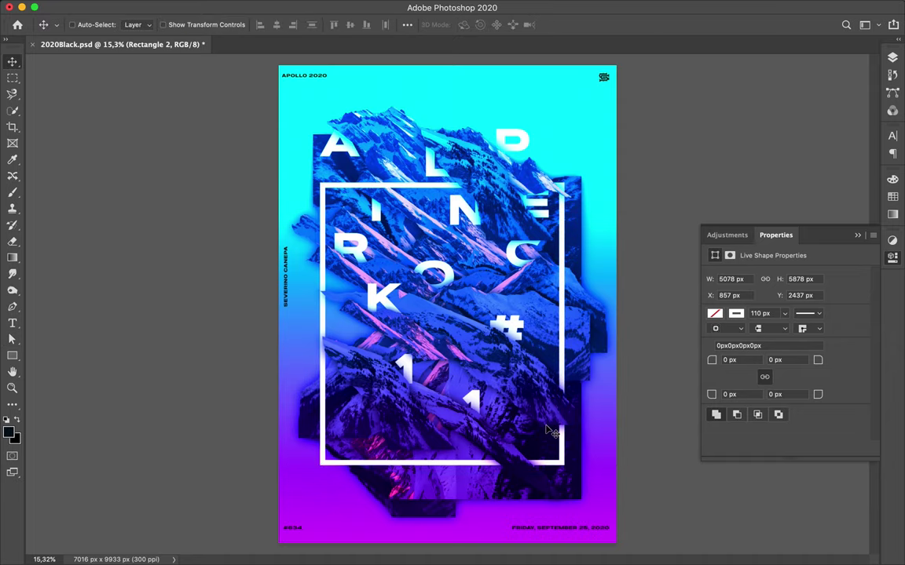
left_click(892, 57)
left_click_drag(806, 368, 801, 438)
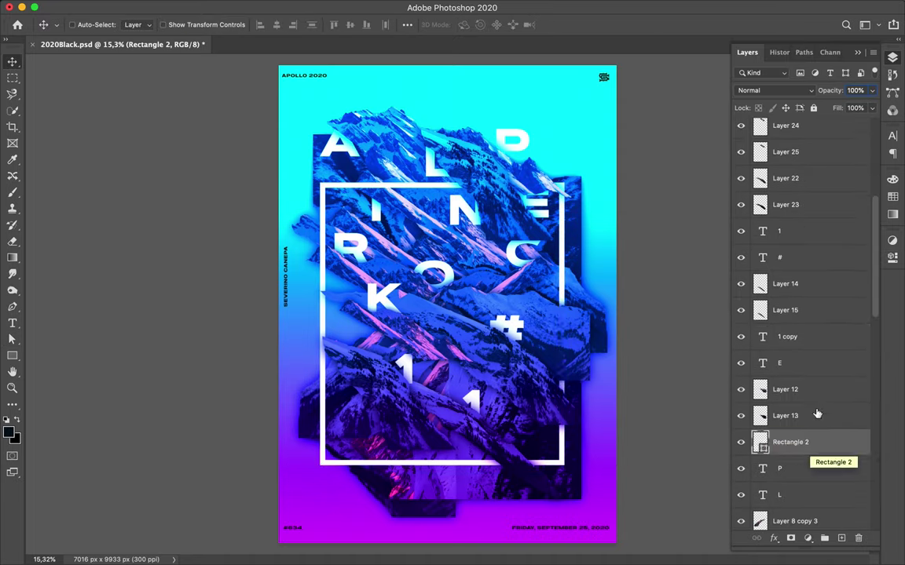
scroll(800, 444, "down", 3)
left_click_drag(801, 350, 786, 476)
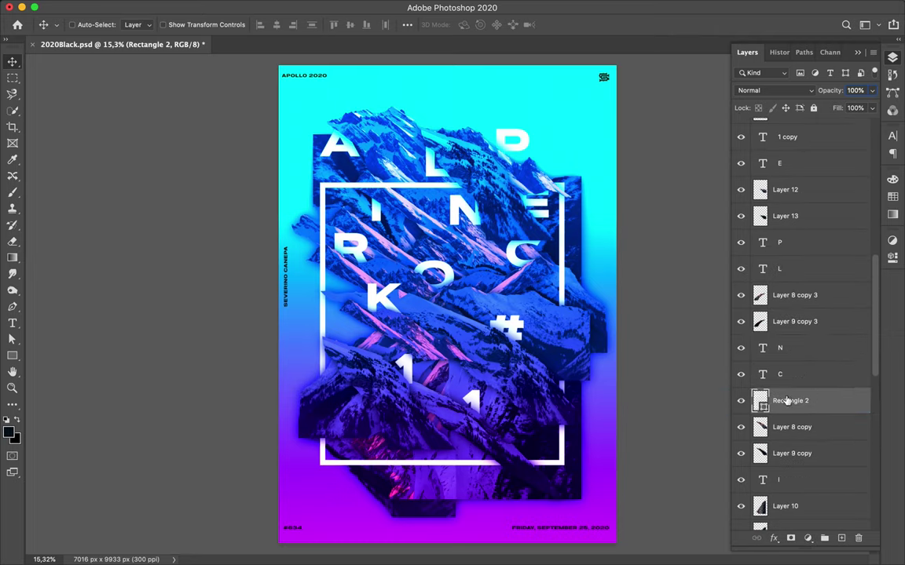
scroll(744, 330, "down", 4)
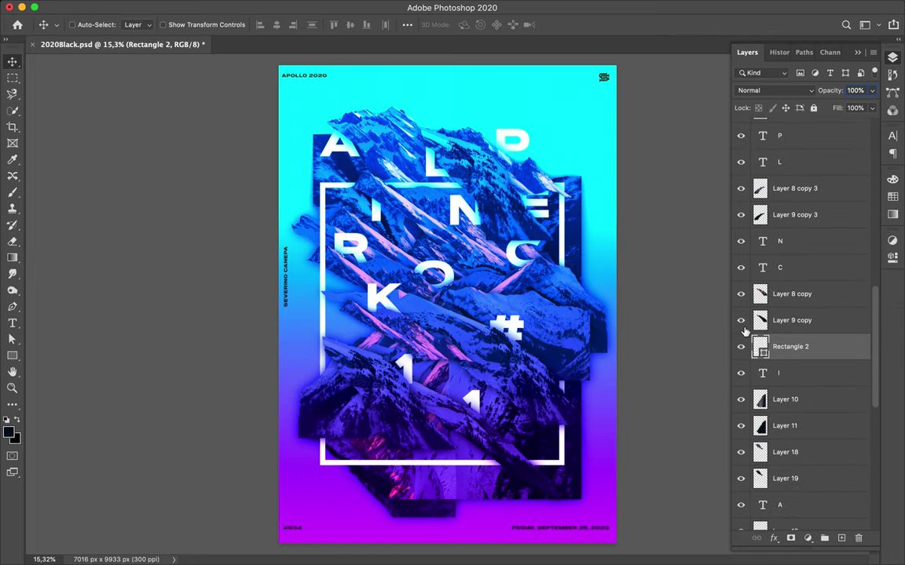
- Mask part of the Rectangle 2 frame using the Layer 8 slice selection
left_click(760, 410, "ctrl")
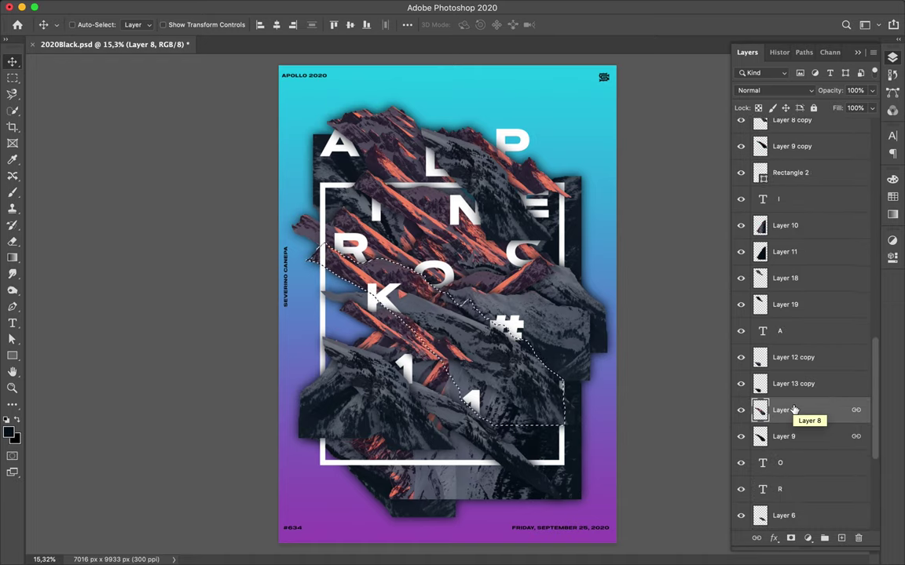
left_click(790, 172)
key("b")
left_click(808, 538)
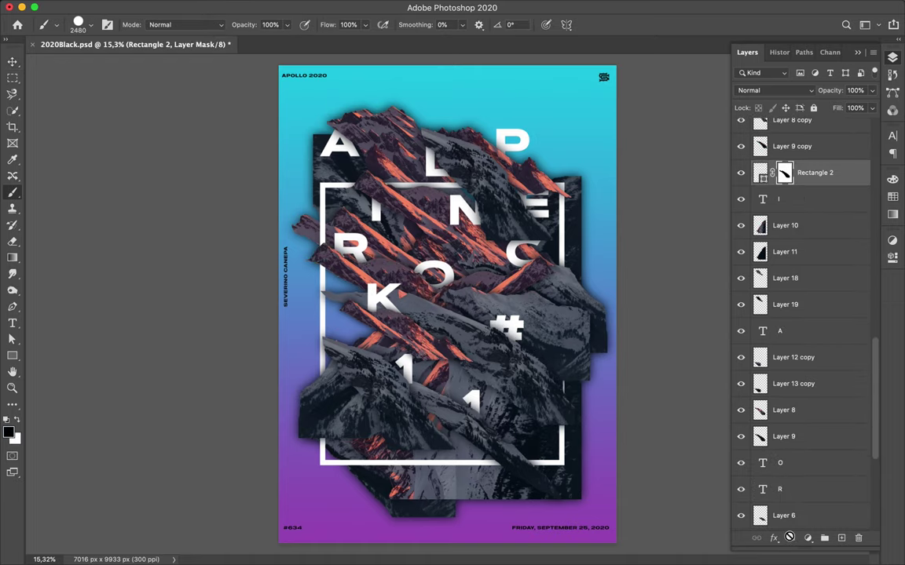
key("v")
- Trace a slice from the Layer 1 mountain photo and copy it to new layers below Layer 21
scroll(752, 171, "up", 10)
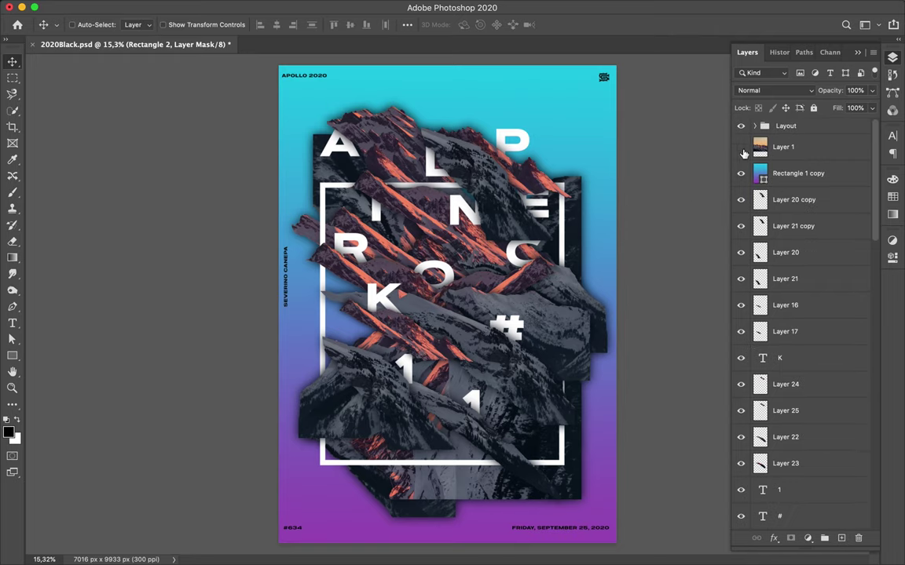
left_click(741, 173)
left_click(740, 147)
key("l")
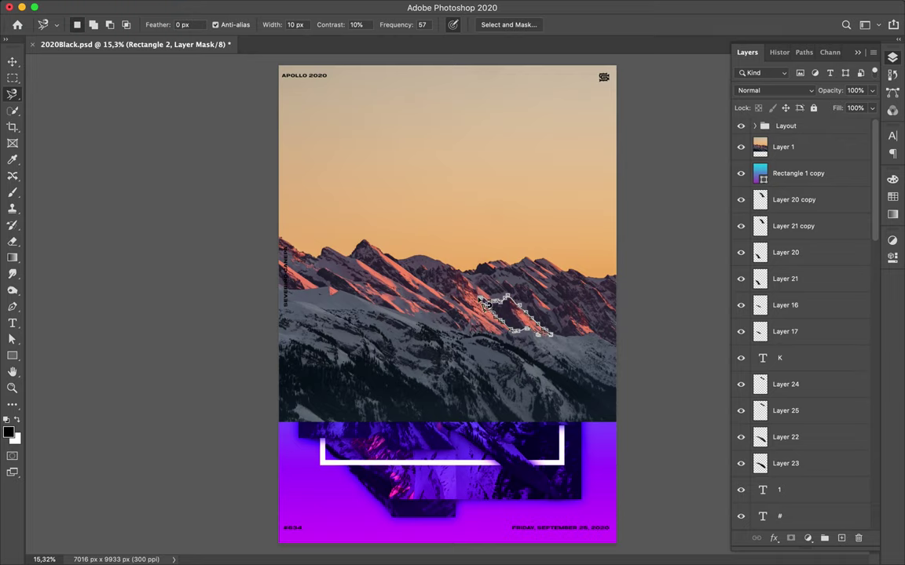
key("ctrl+j")
key("ctrl+j")
key("m")
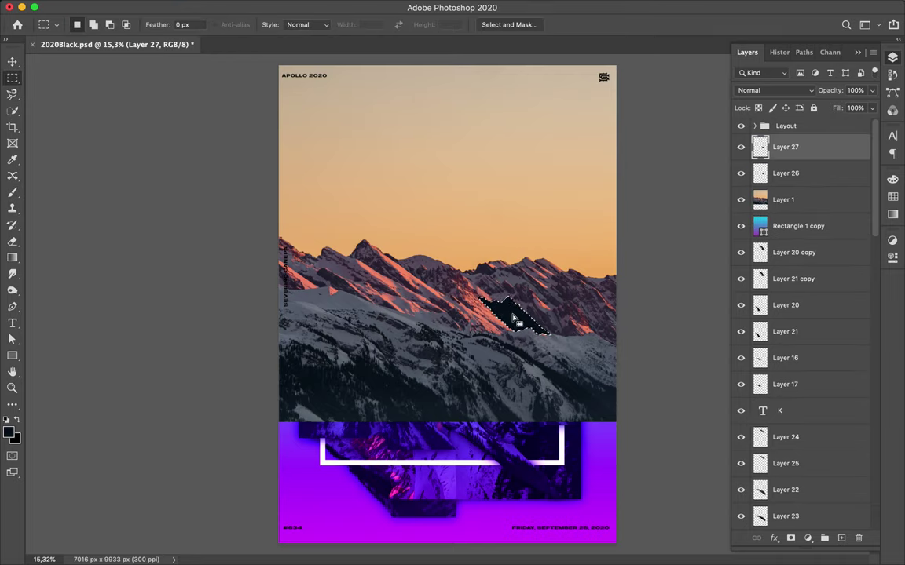
left_click(319, 7)
left_click_drag(856, 151, 850, 167)
left_click(741, 200)
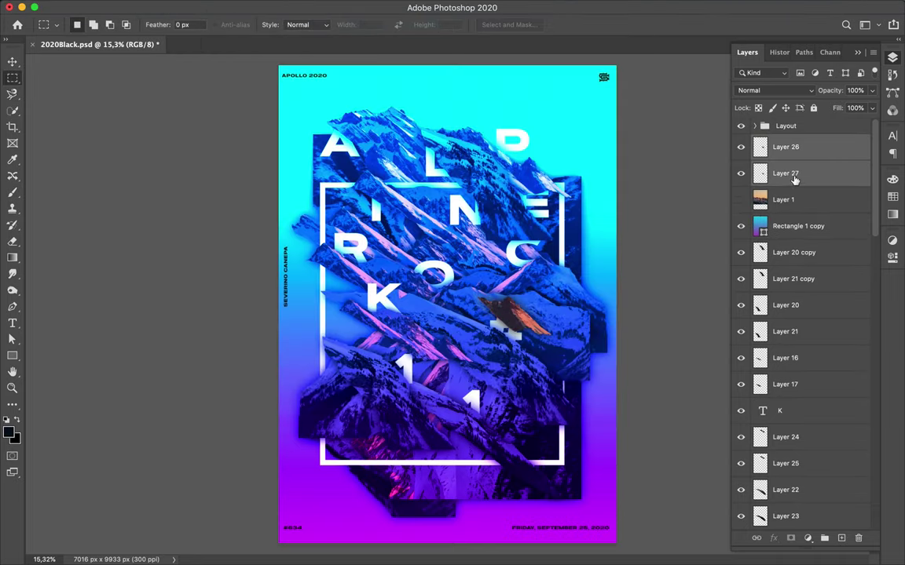
left_click_drag(785, 173, 782, 294)
- Place the new slices at lower left, then duplicate, flip horizontally and position the copies
key("v")
left_click_drag(511, 318, 373, 459)
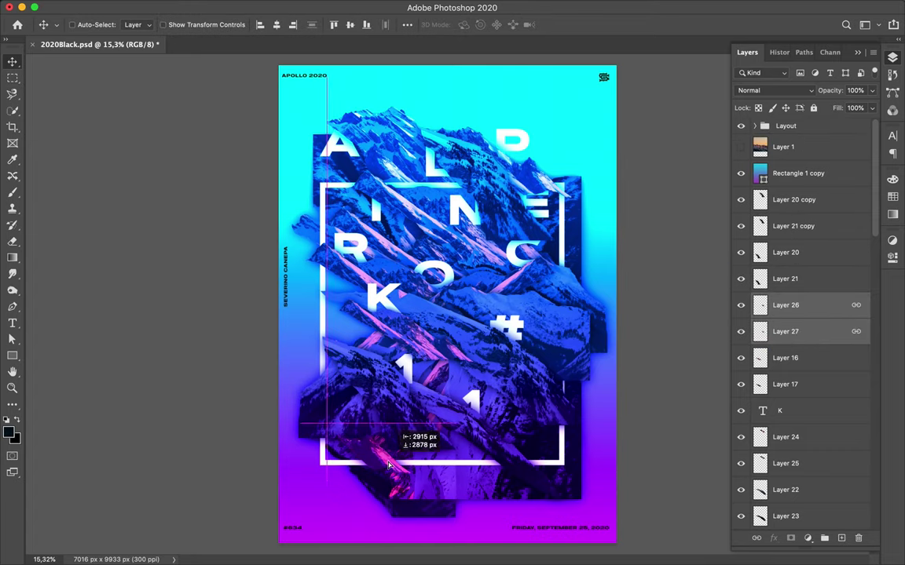
key("ctrl+t")
key("Return")
left_click_drag(333, 400, 410, 456)
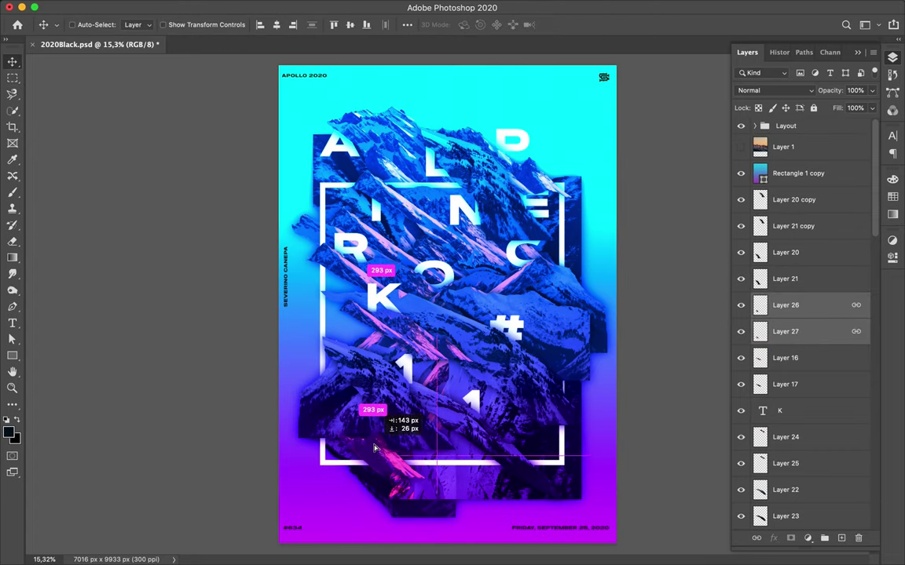
left_click_drag(369, 413, 471, 259)
mouse_move(157, 1)
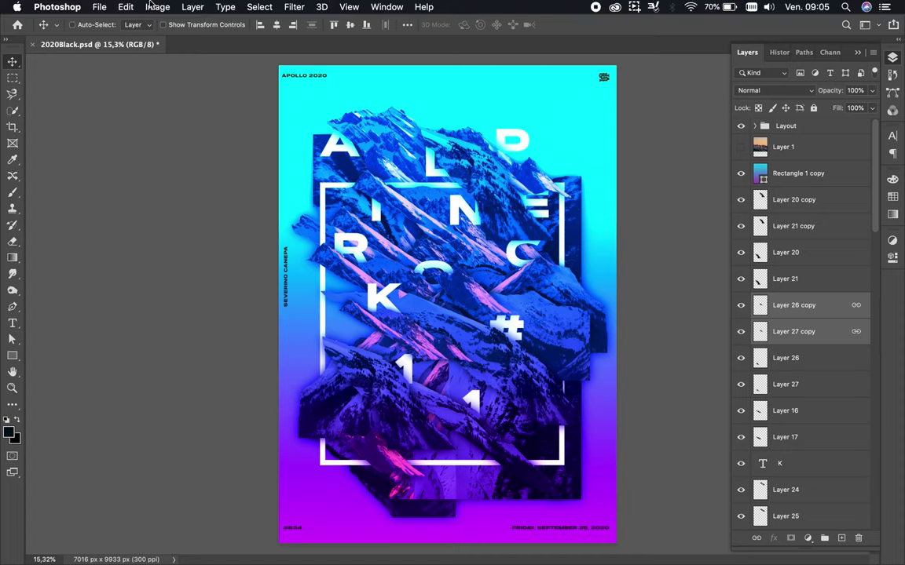
left_click(142, 7)
left_click(361, 509)
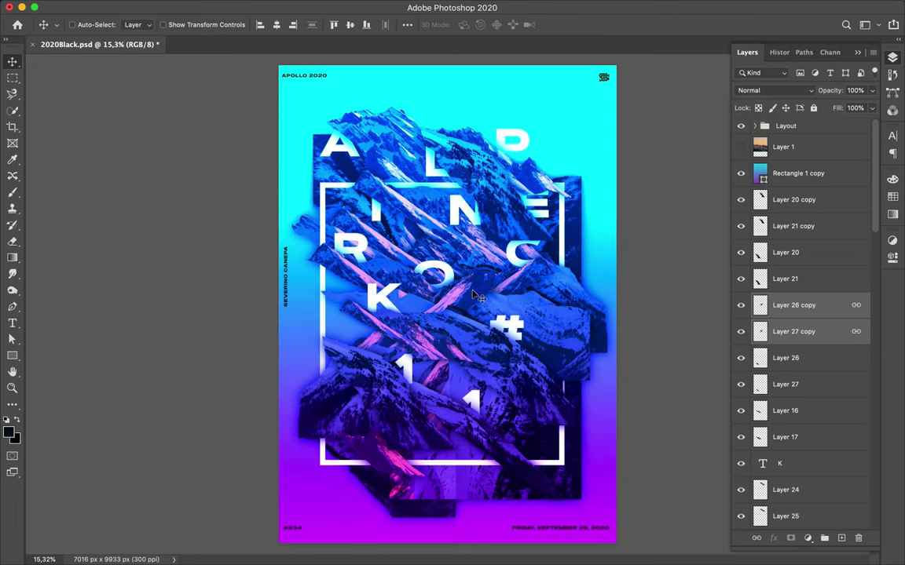
mouse_move(428, 265)
left_mouse_down()
mouse_move(479, 275)
mouse_move(569, 139)
mouse_move(577, 174)
left_mouse_up()
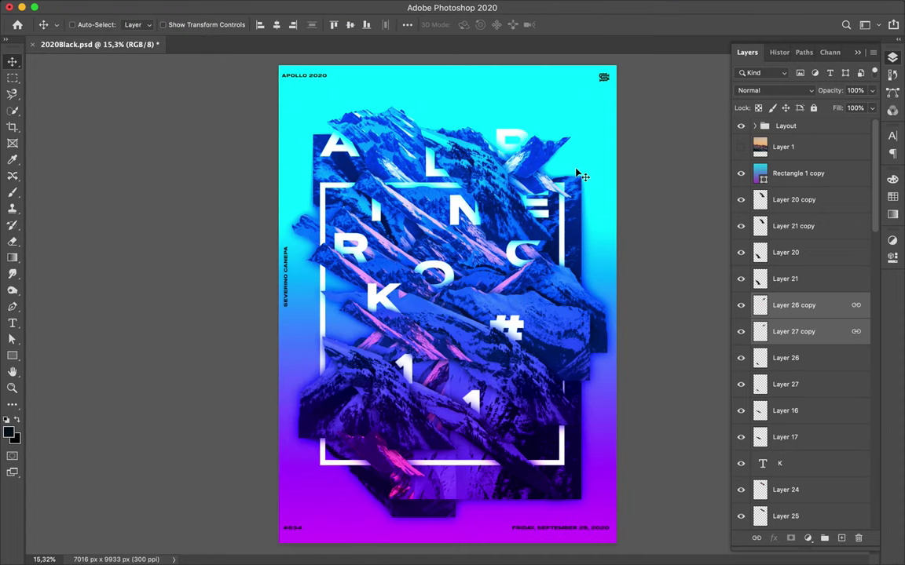
- Trace another ridge slice from Layer 1 and paint a black shadow on Layer 29
left_click(741, 148)
key("l")
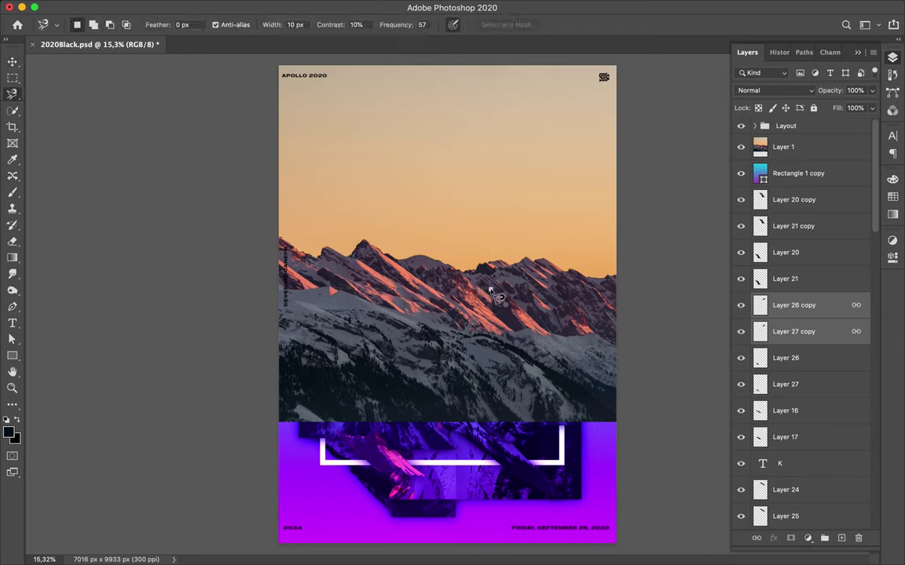
key("v")
left_click_drag(527, 218, 495, 227)
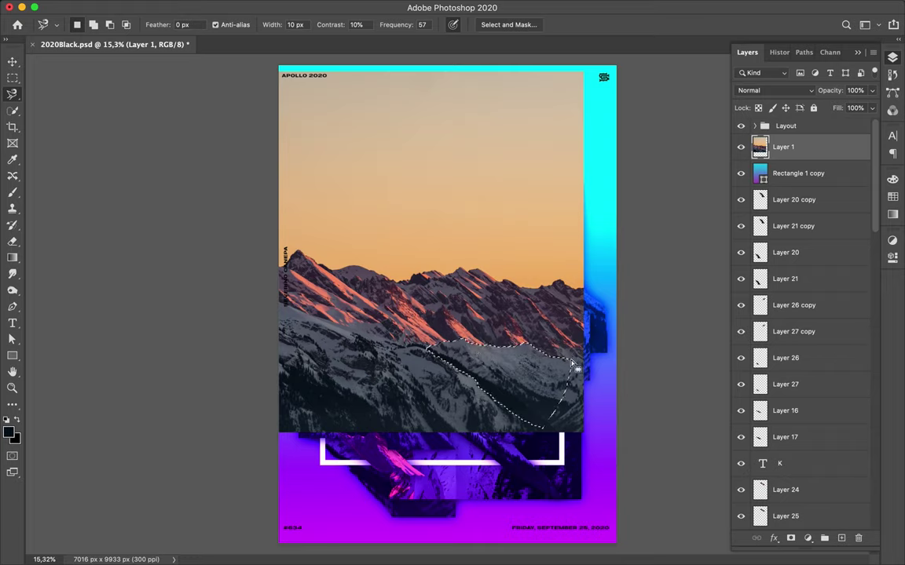
key("ctrl+shift+alt+n")
key("ctrl+shift+alt+n")
key("b")
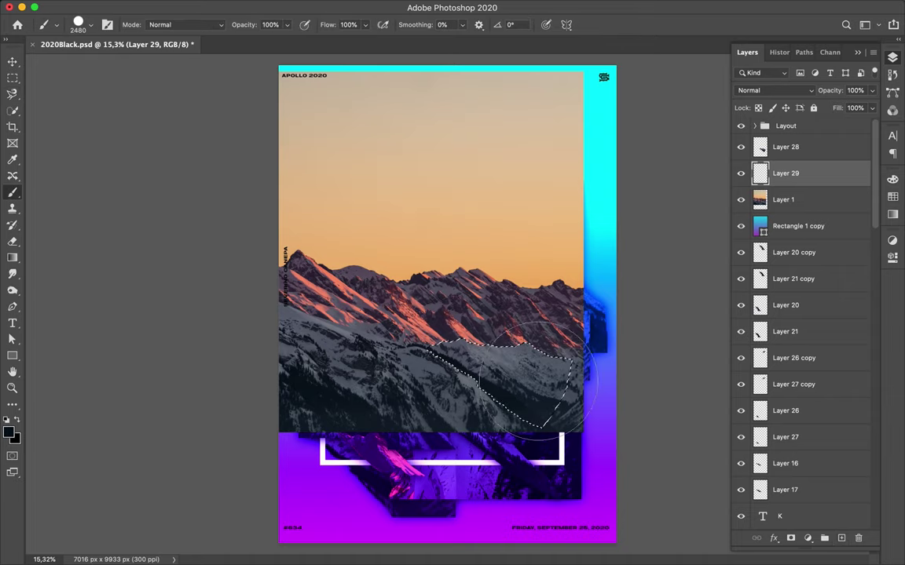
left_click_drag(452, 299, 487, 369)
key("ctrl+d")
key("m")
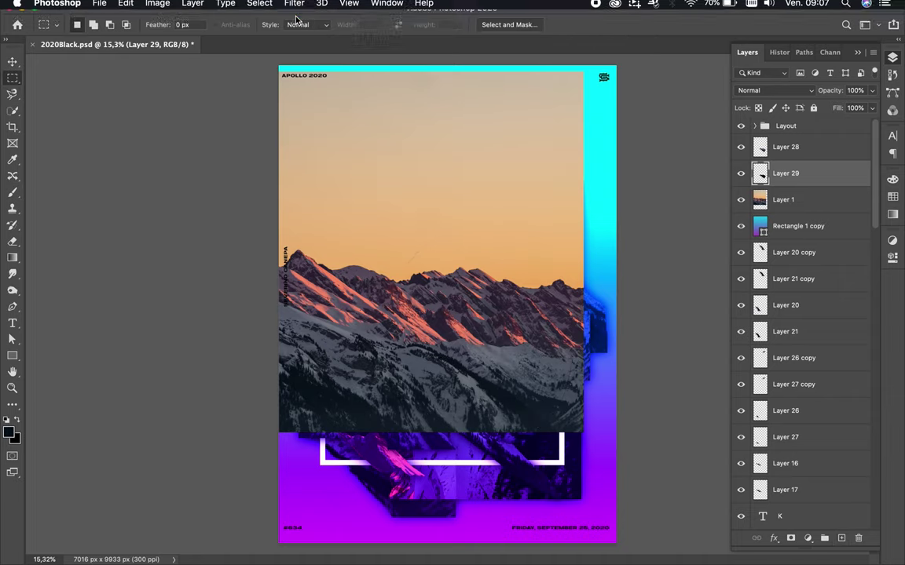
left_click(294, 6)
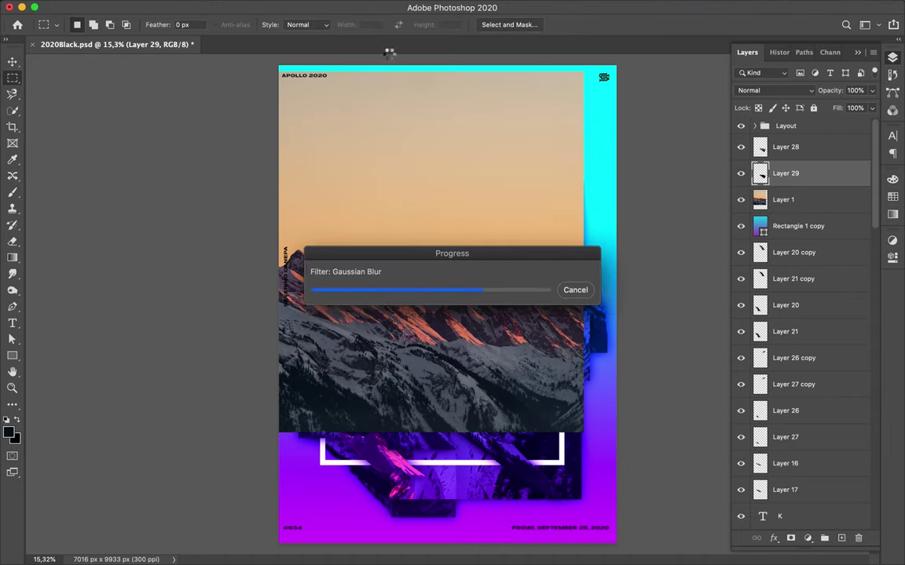
- Link Layers 28 and 29, move them below Rectangle 1 copy, and reposition them
left_click(830, 147, "shift")
right_click(830, 147)
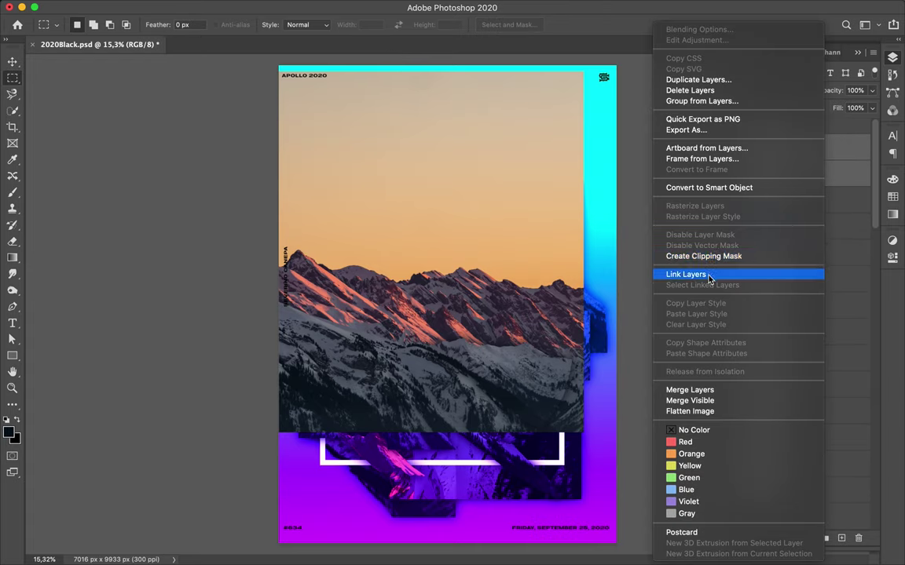
left_click(675, 272)
left_click_drag(785, 173, 785, 240)
left_click(741, 147)
key("v")
mouse_move(490, 236)
left_mouse_down()
mouse_move(544, 296)
mouse_move(456, 267)
left_mouse_up()
- Scale the linked slices to about 74% and restack them below the C layer
key("ctrl+t")
mouse_move(486, 314)
left_mouse_down()
mouse_move(438, 281)
mouse_move(477, 270)
left_mouse_up()
key("Return")
mouse_move(785, 199)
left_mouse_down()
mouse_move(785, 314)
mouse_move(810, 401)
mouse_move(803, 397)
left_mouse_up()
left_click_drag(790, 216, 786, 460)
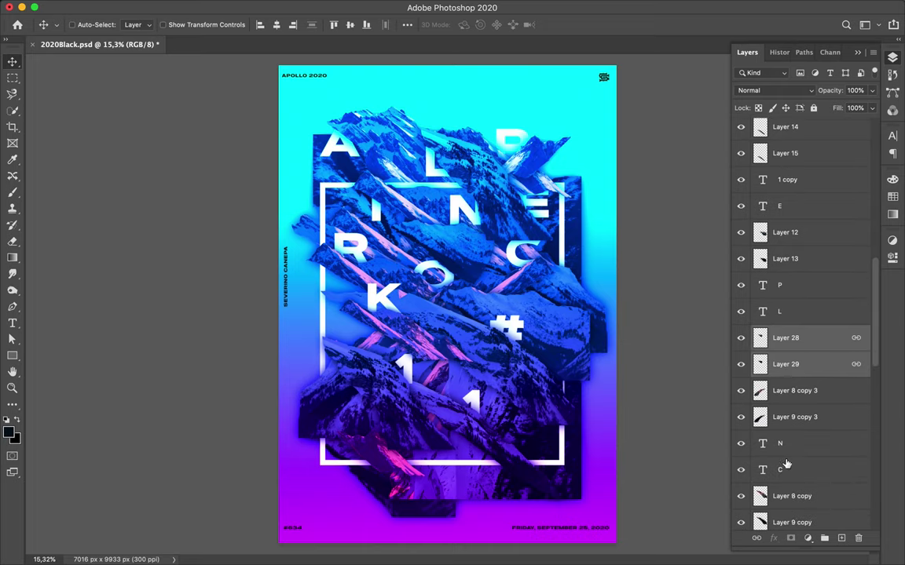
mouse_move(785, 350)
left_mouse_down()
mouse_move(795, 379)
mouse_move(790, 413)
mouse_move(794, 312)
left_mouse_up()
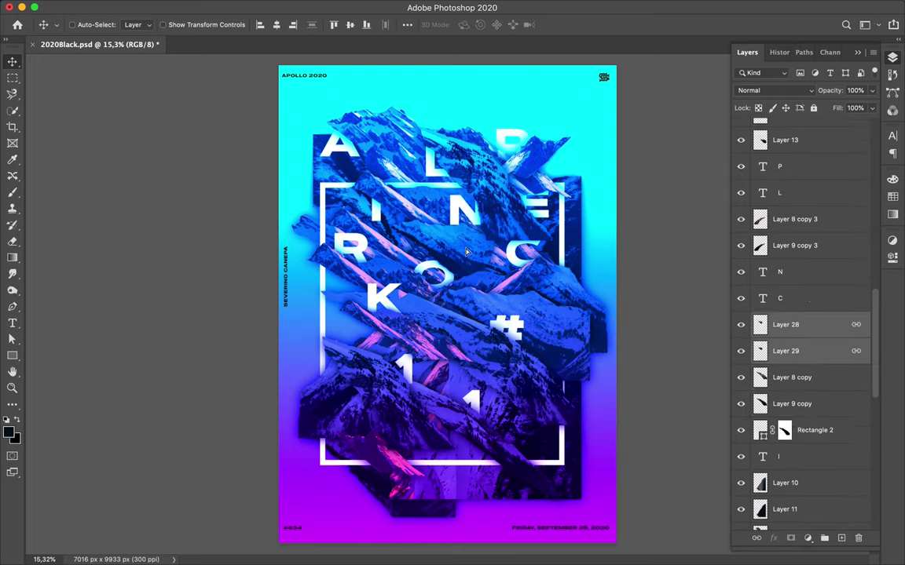
left_click_drag(466, 251, 484, 261)
- Duplicate the linked slices and rotate the copies to 105 degrees
key("ctrl+t")
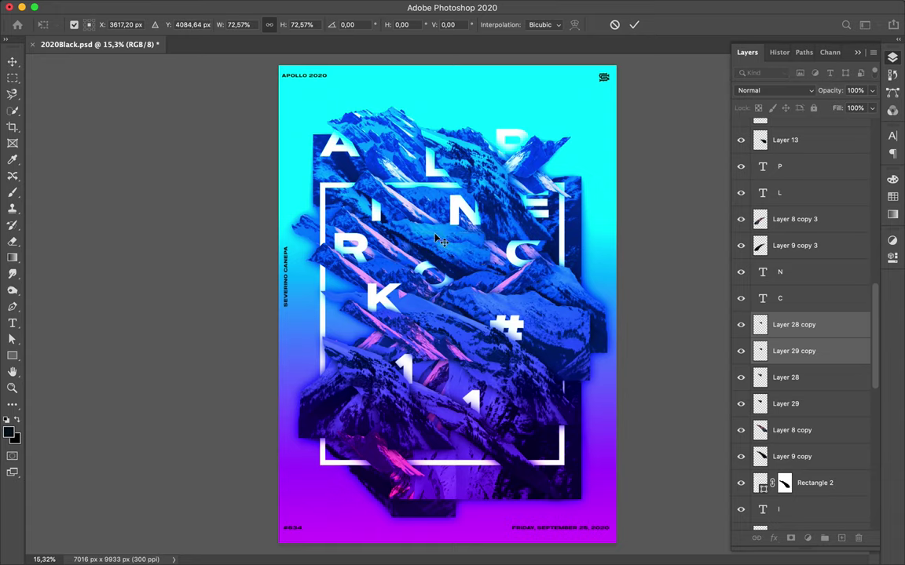
left_click_drag(437, 237, 540, 214)
key("Return")
left_click_drag(469, 271, 464, 273)
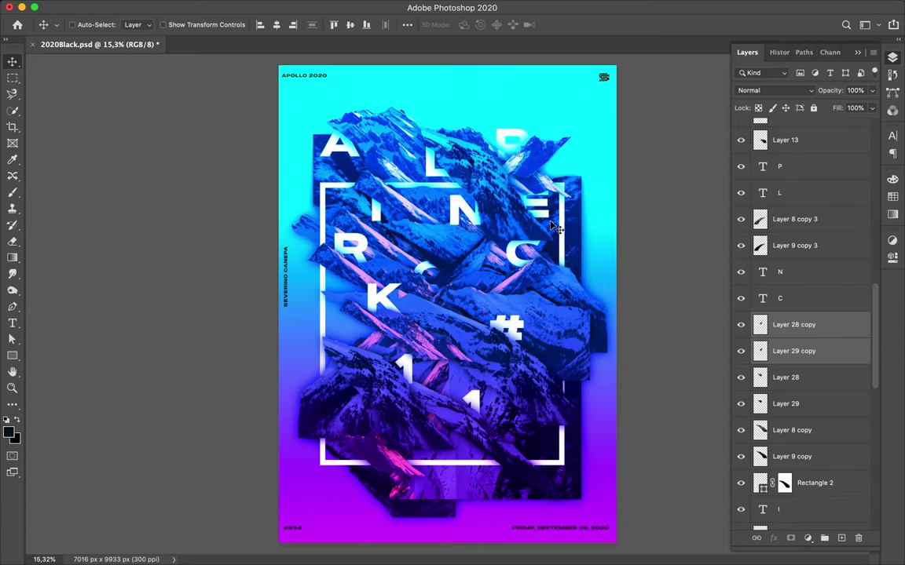
- Hide the Rectangle 1 copy gradient layer and draw a white square on the poster
key("alt+period")
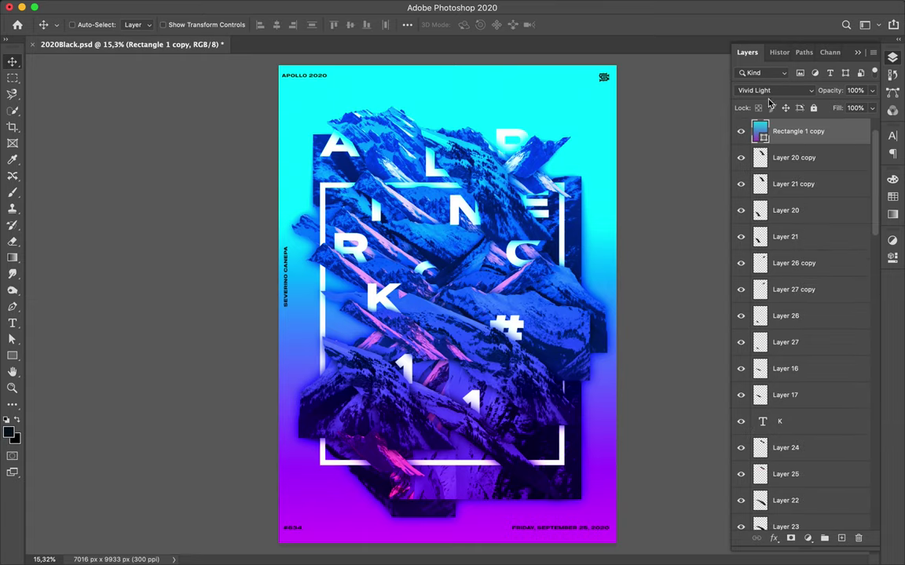
key("BackSpace")
key("u")
left_click(182, 25)
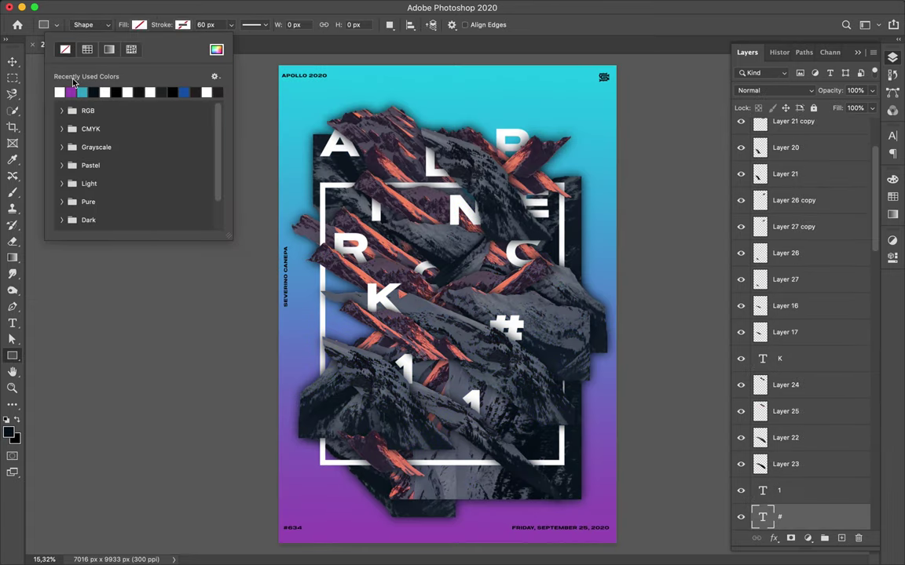
mouse_move(481, 306)
left_mouse_down()
mouse_move(540, 353)
mouse_move(550, 350)
left_mouse_up()
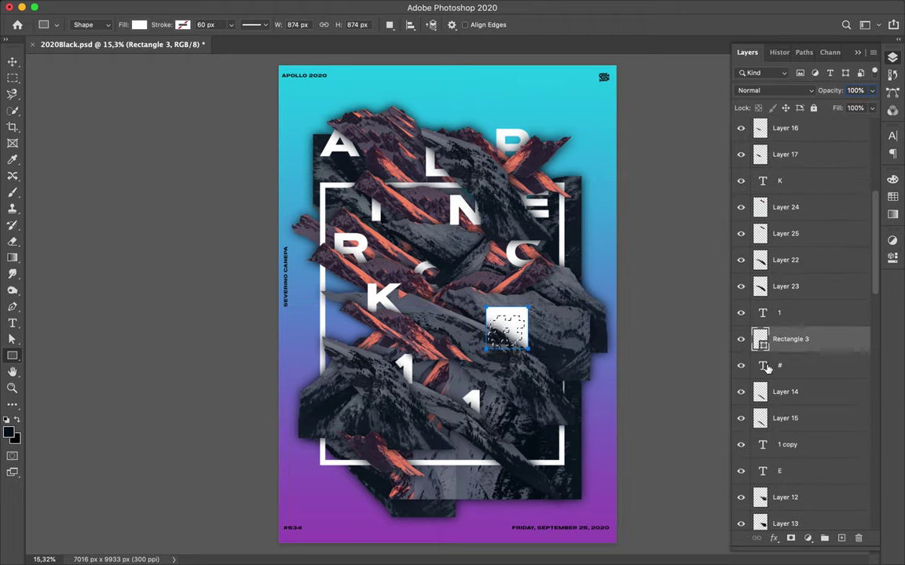
- Cut the # shape out of the square, then delete the # text layer
left_click(768, 367, "shift")
key("v")
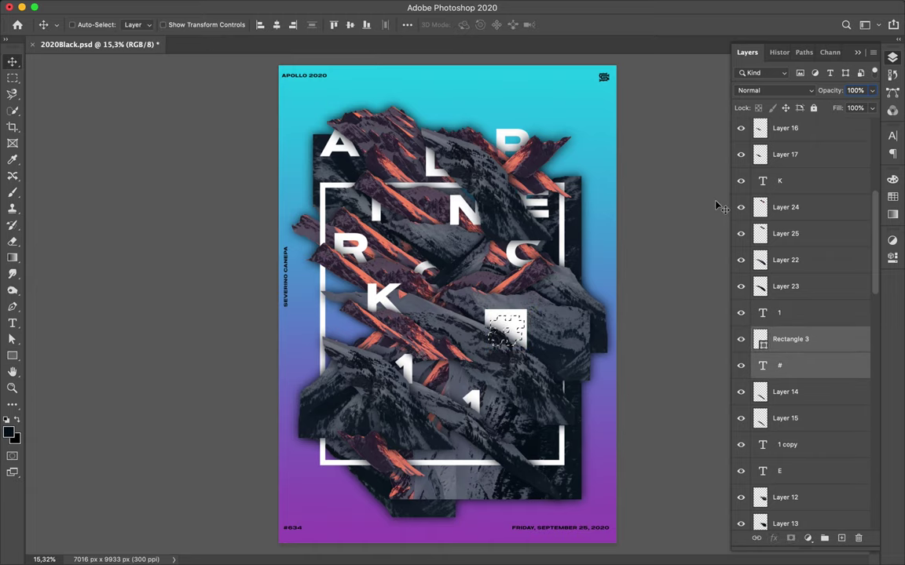
right_click(777, 343)
left_click(763, 343)
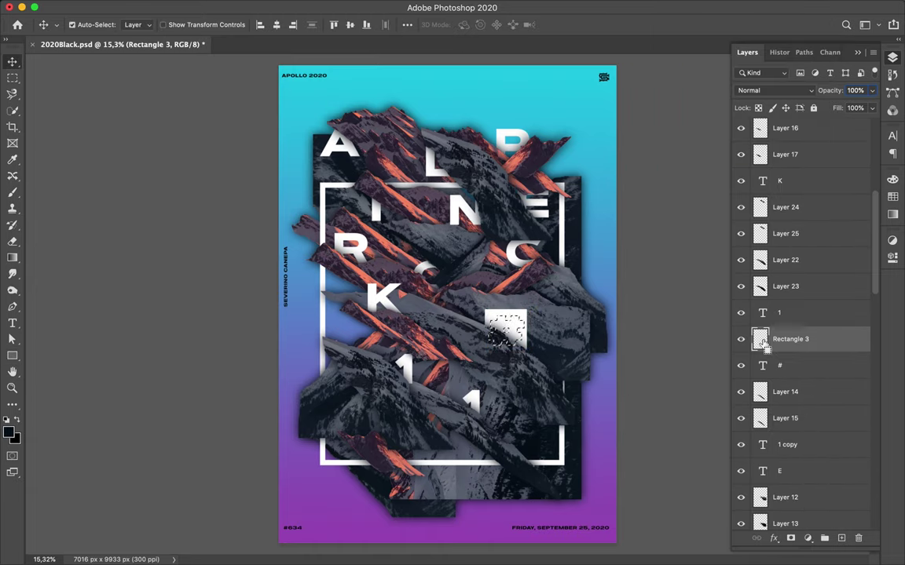
left_click(812, 363)
key("Delete")
key("Return")
key("m")
key("ctrl+d")
key("Delete")
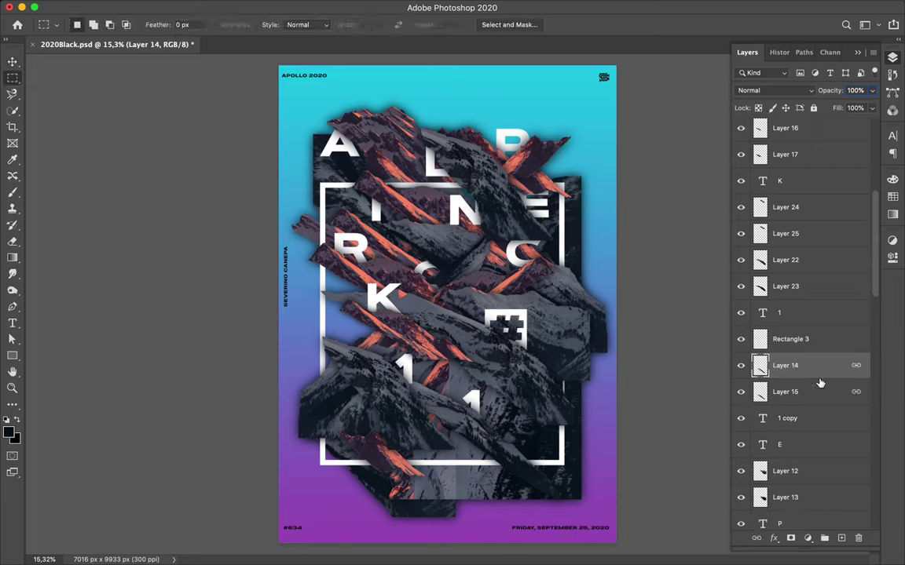
key("v")
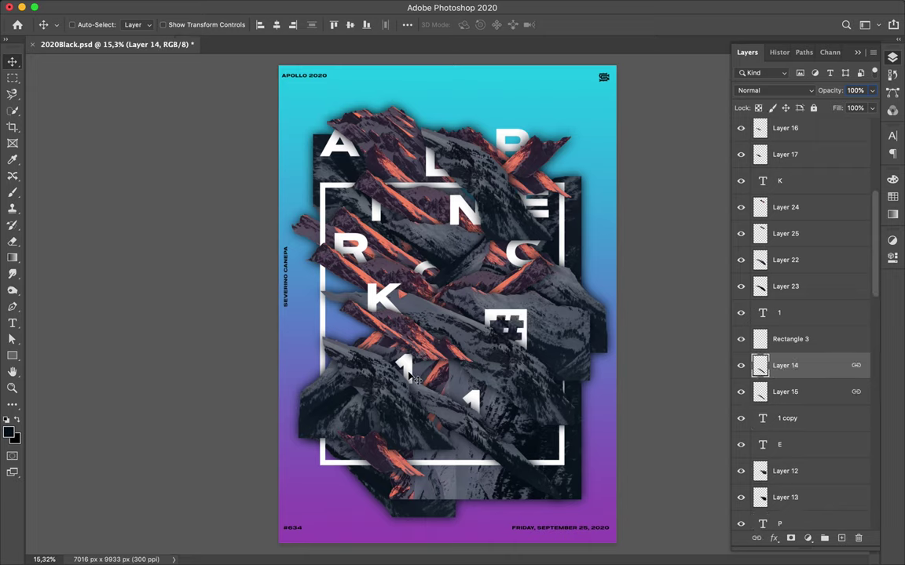
- Draw a white 1002 px circle, Ellipse 1, over the upper 1 above its text layer
right_click(11, 356)
left_click(47, 378)
left_click_drag(433, 391, 433, 391)
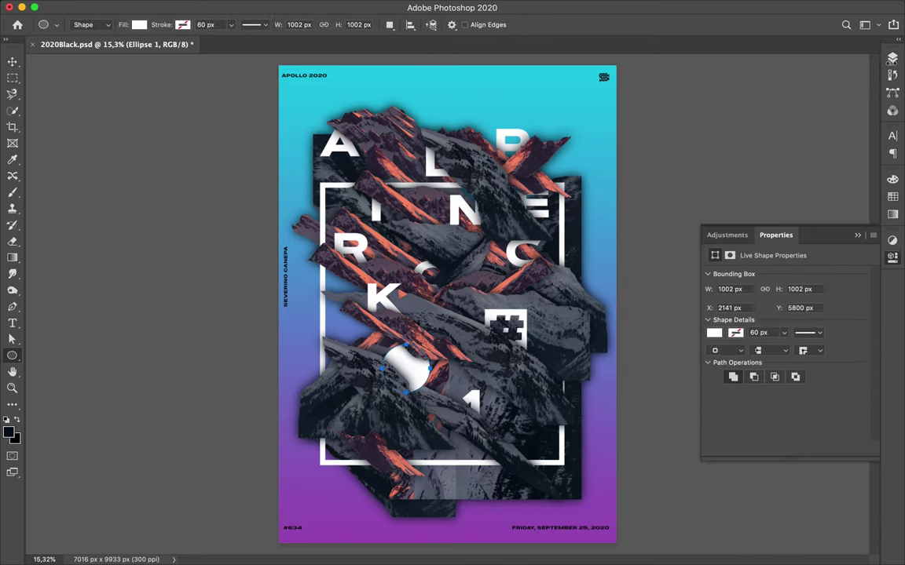
key("ctrl+bracketright")
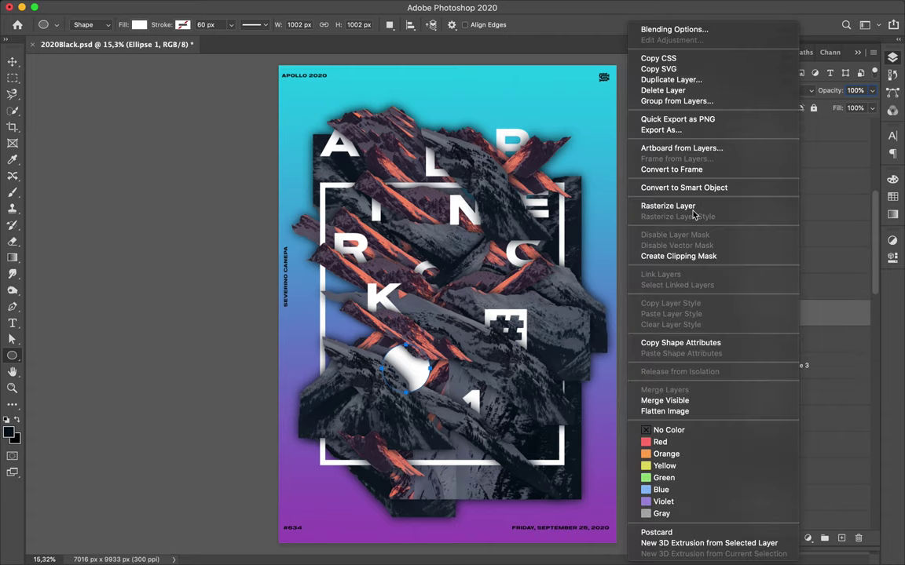
key("ctrl+bracketright")
left_click(805, 338)
left_click(798, 313, "shift")
- Knock the 1 shape out of the Ellipse 1 circle
key("v")
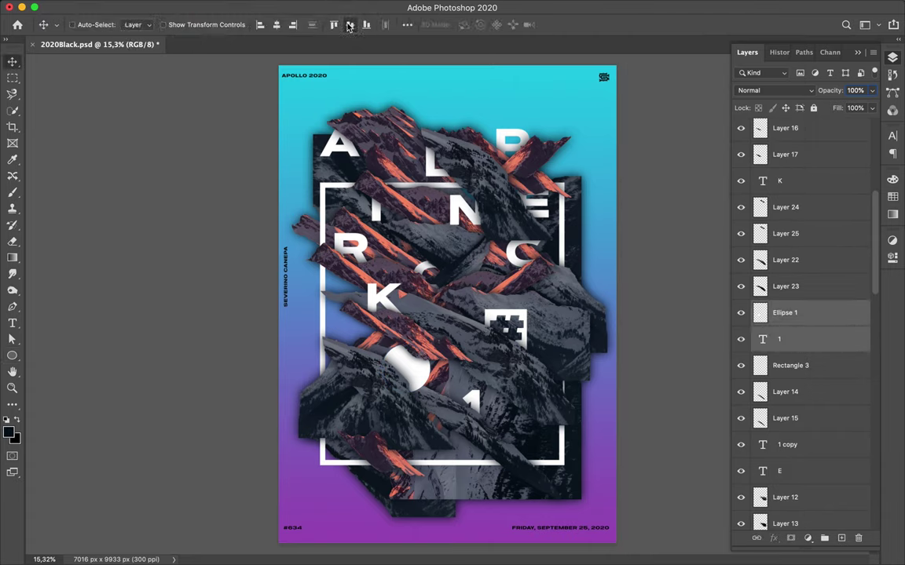
left_click(809, 343)
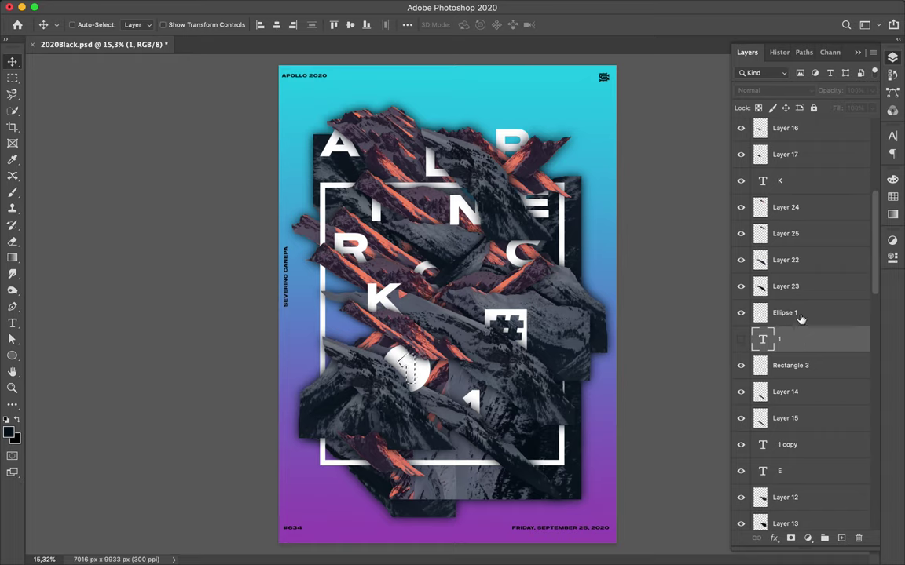
left_click(801, 314)
key("m")
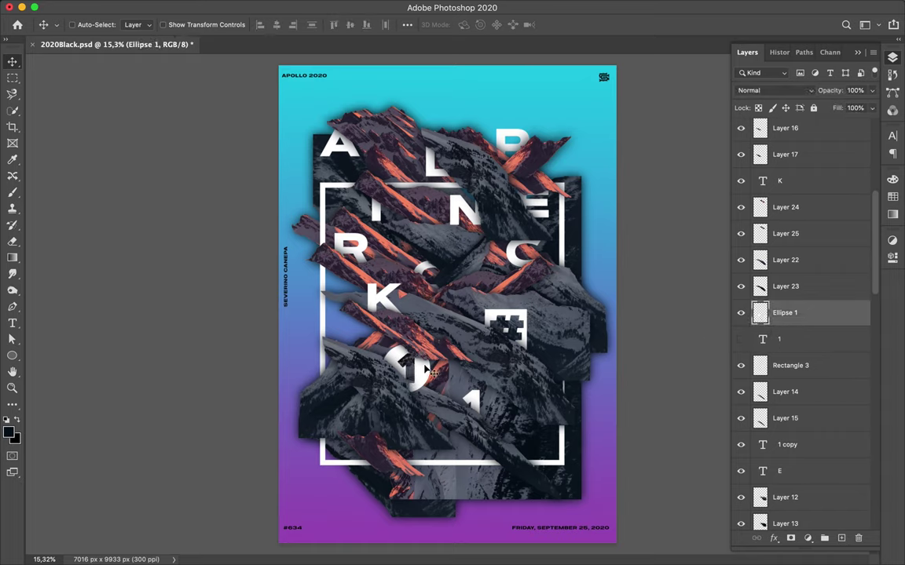
left_click(790, 365)
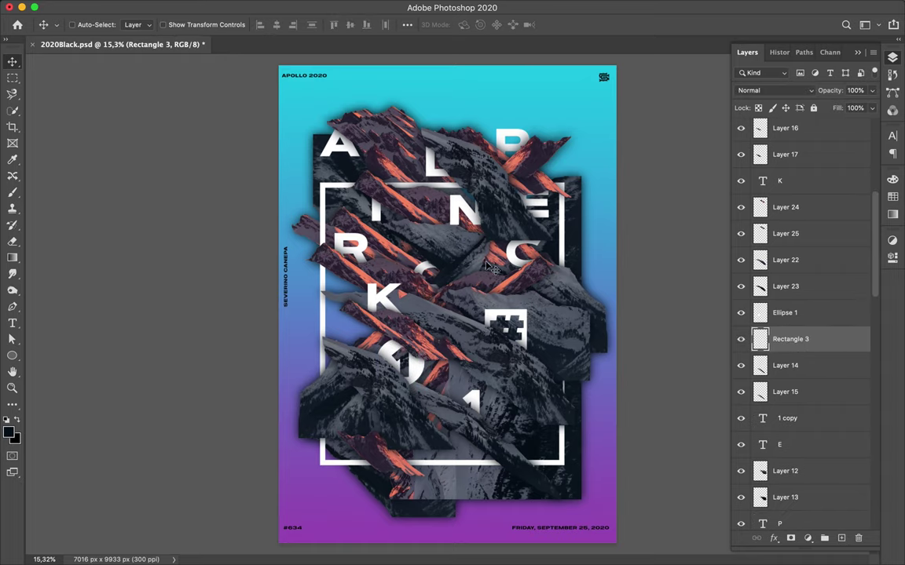
left_click(465, 212)
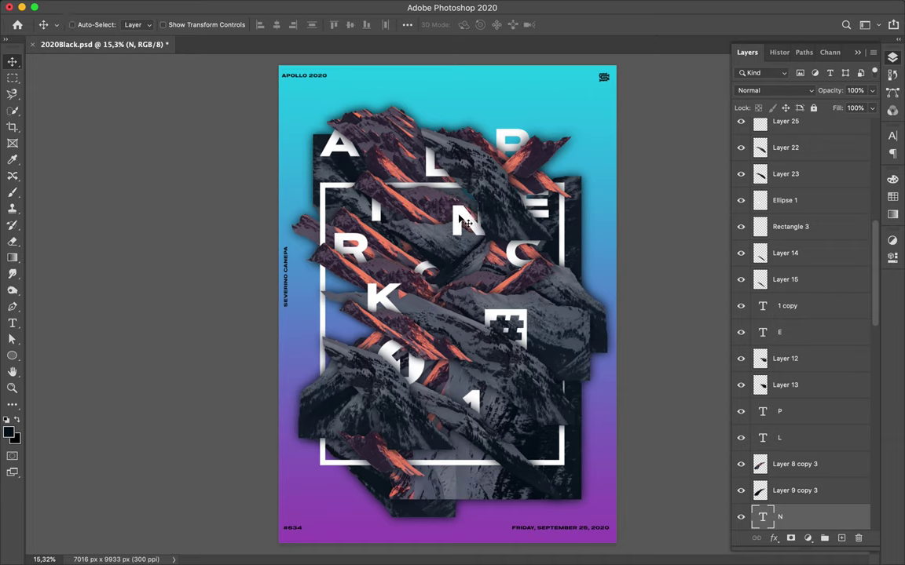
- Draw a thin white ring between the R, K and C letters
left_click(428, 212)
key("u")
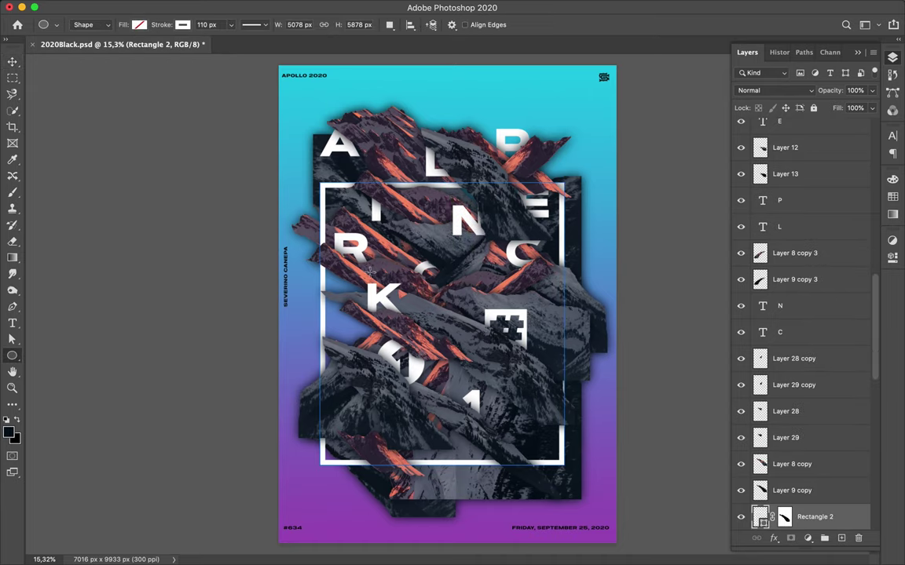
mouse_move(457, 293)
left_mouse_down()
mouse_move(469, 299)
mouse_move(421, 298)
left_mouse_up()
key("v")
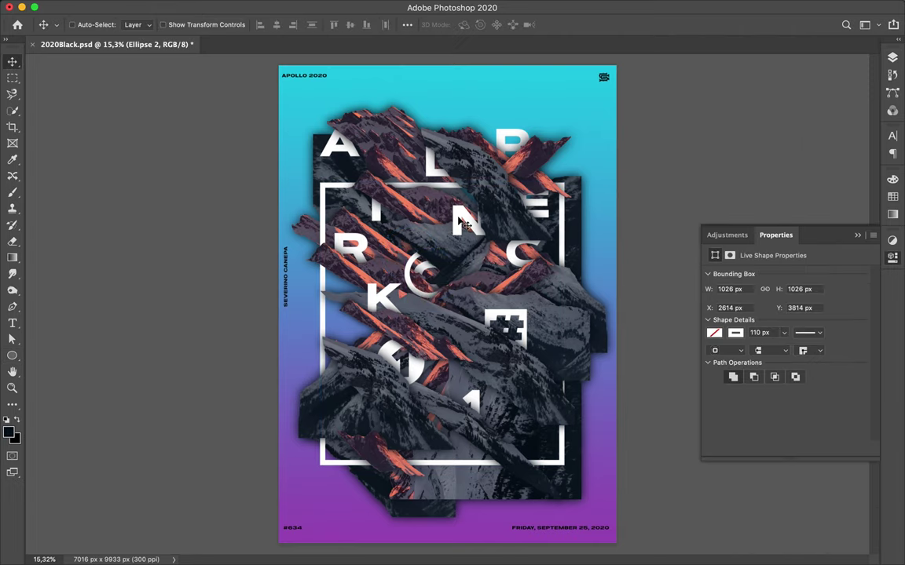
key("u")
- Draw a thin white bar and place copies above the A and below the frame
right_click(12, 356)
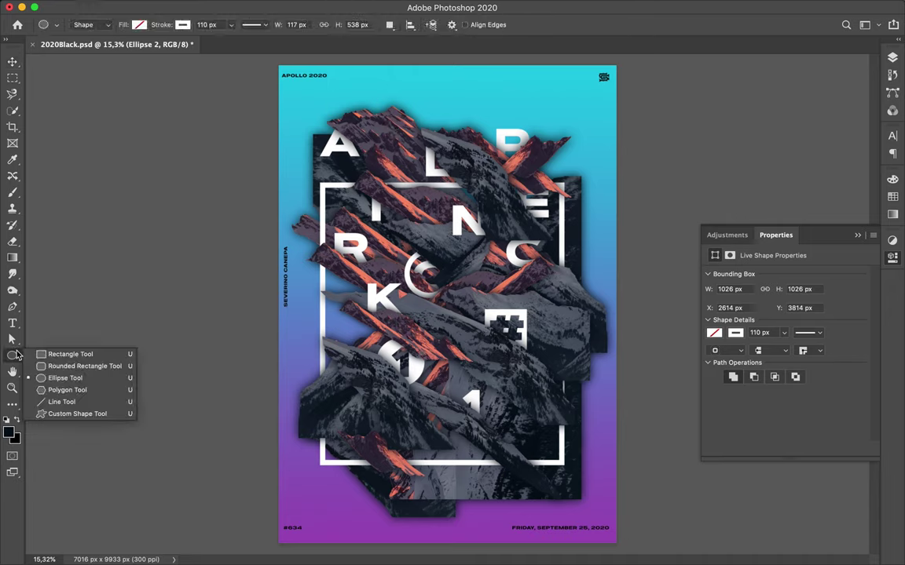
left_click(70, 355)
mouse_move(366, 109)
left_mouse_down()
mouse_move(370, 141)
mouse_move(366, 118)
left_mouse_up()
key("v")
key("F7")
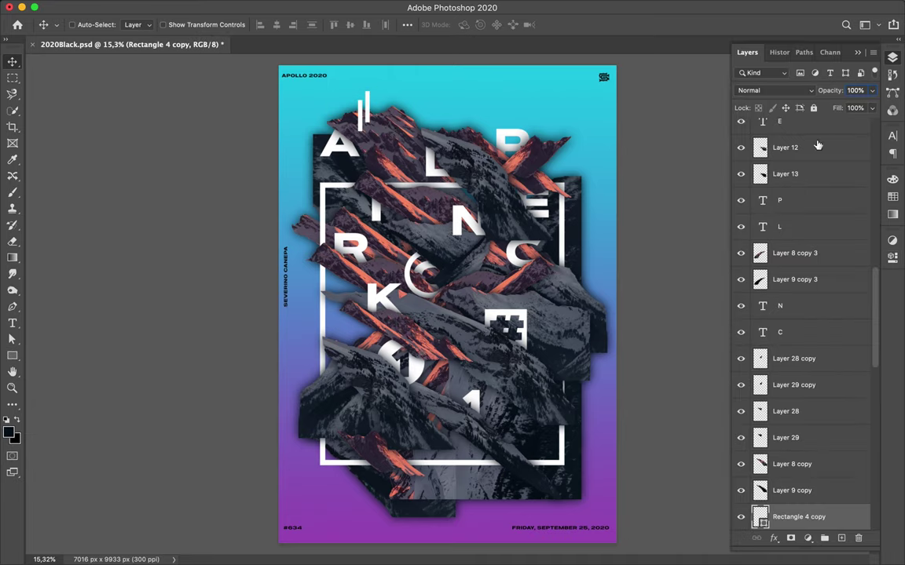
left_click_drag(818, 206, 803, 491)
left_click_drag(494, 466, 493, 466)
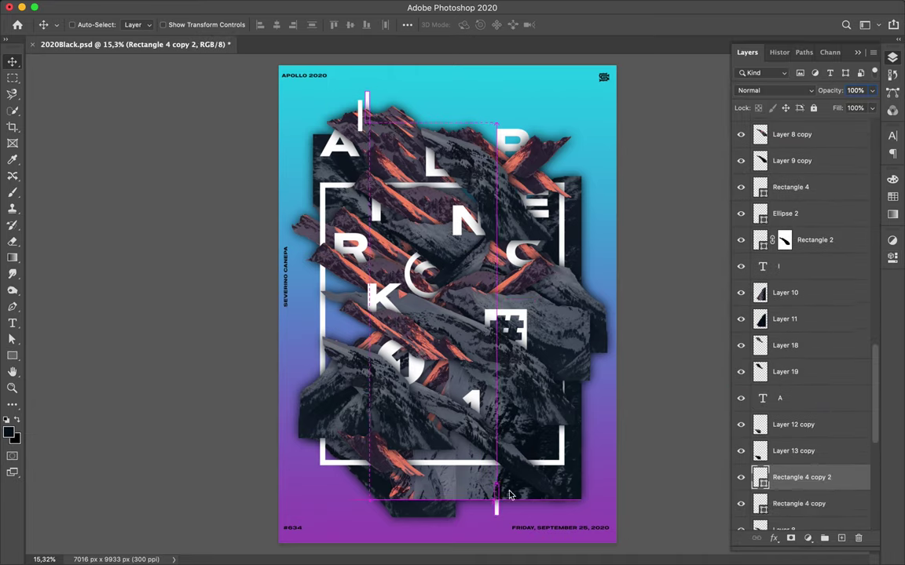
left_click_drag(801, 477, 778, 135)
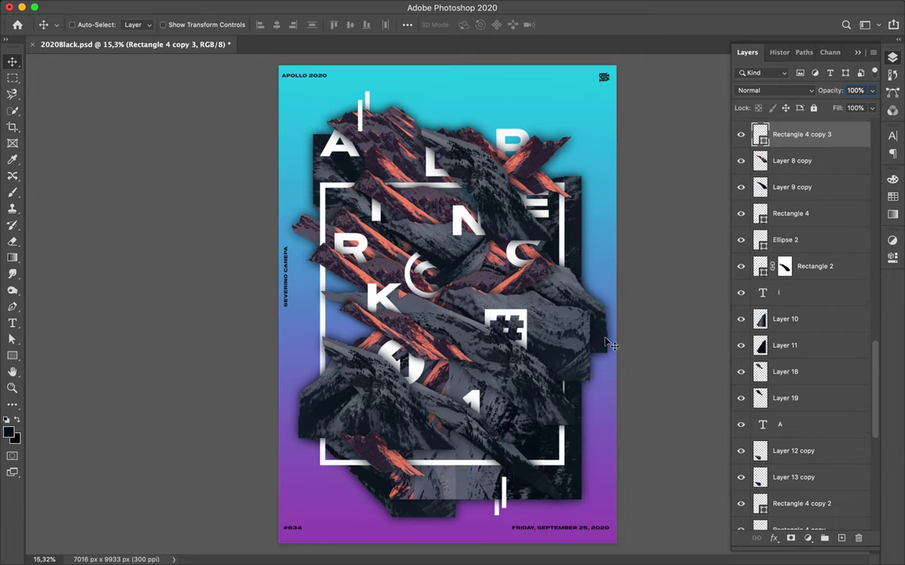
- Turn a bar copy horizontal beside the # and duplicate it above Layer 12
key("ctrl+t")
mouse_move(505, 510)
left_mouse_down()
mouse_move(584, 322)
mouse_move(607, 326)
mouse_move(593, 324)
left_mouse_up()
key("Return")
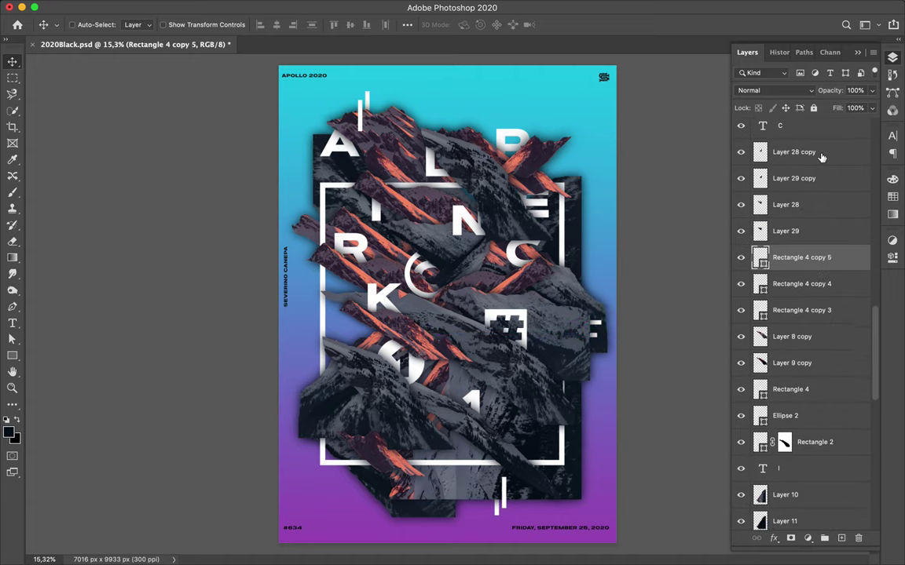
left_click_drag(801, 258, 801, 181)
left_click_drag(817, 250, 801, 146)
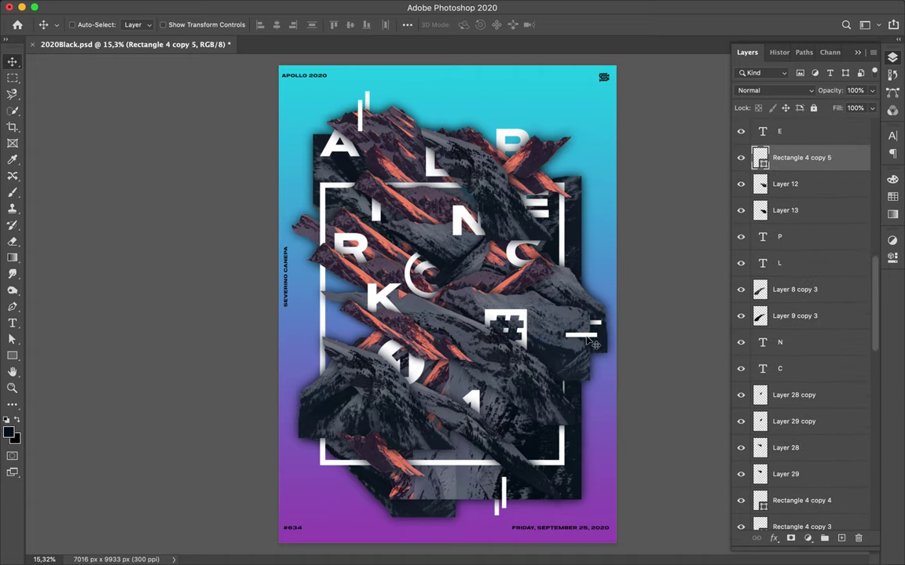
- Line up the left and right bars, restack one below Layer 29 copy, and save
left_click_drag(597, 336, 312, 418)
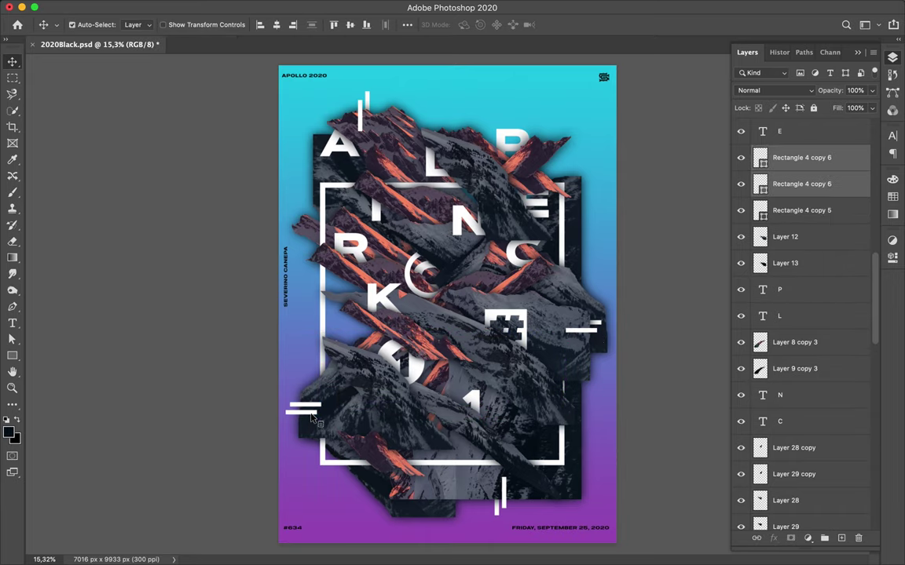
left_click_drag(801, 184, 808, 434)
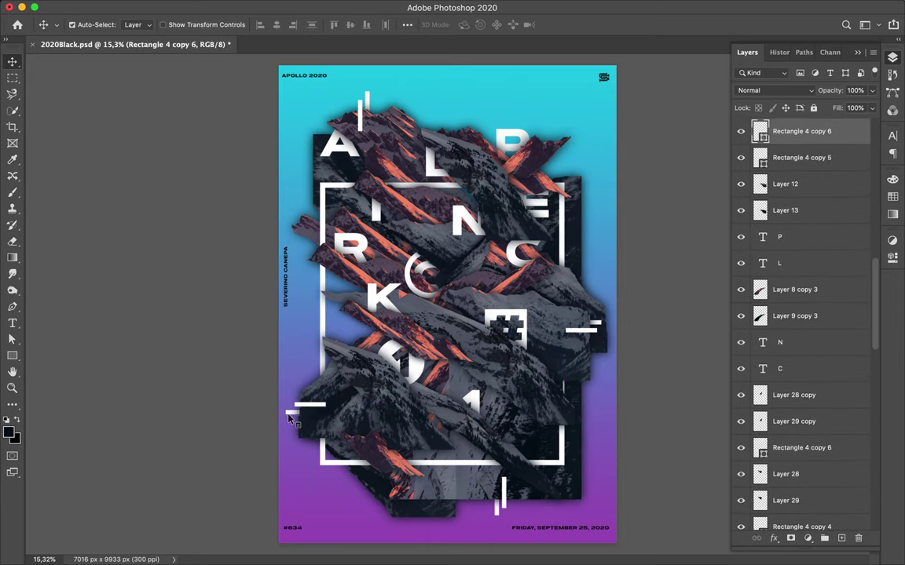
left_click_drag(289, 418, 295, 418)
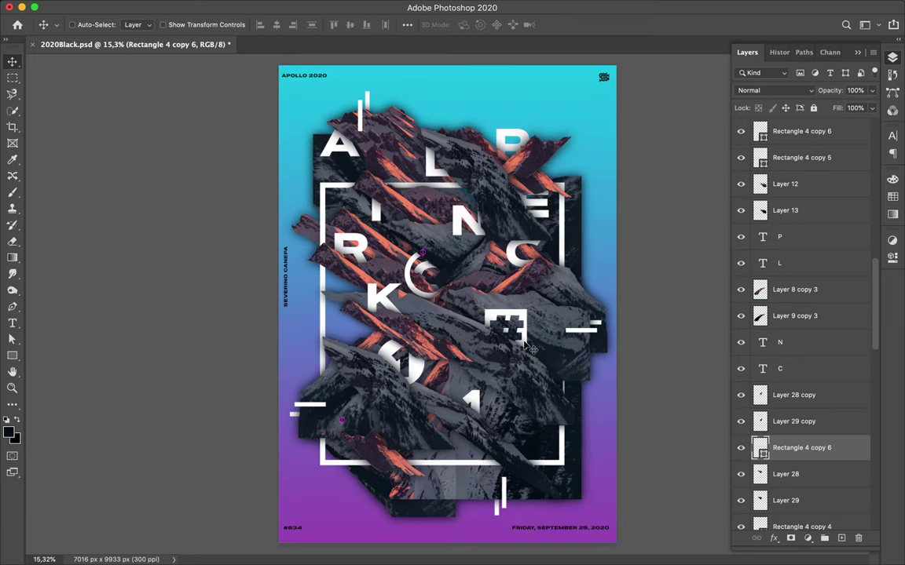
key("ctrl+s")
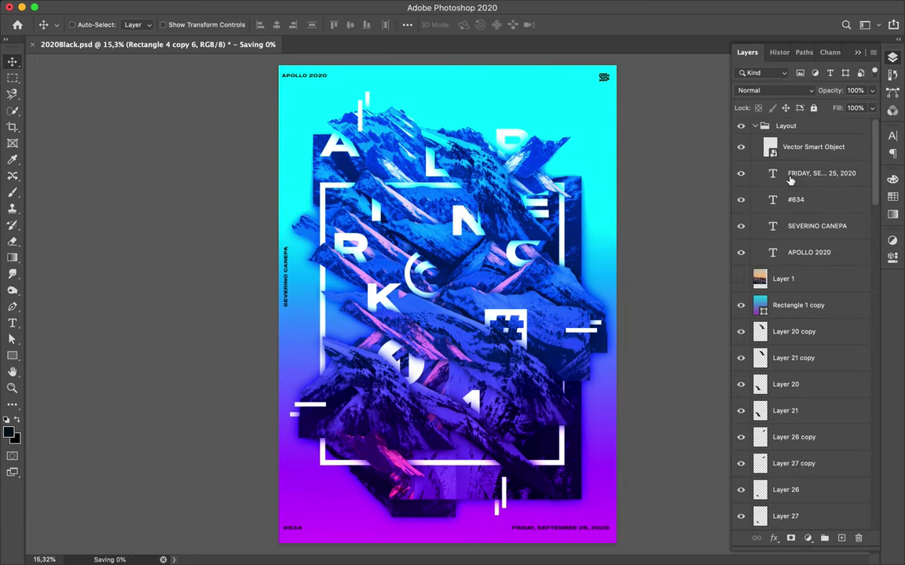
- Make the four corner text layers in the Layout group white and collapse the group
left_click(790, 180)
left_click(809, 252, "shift")
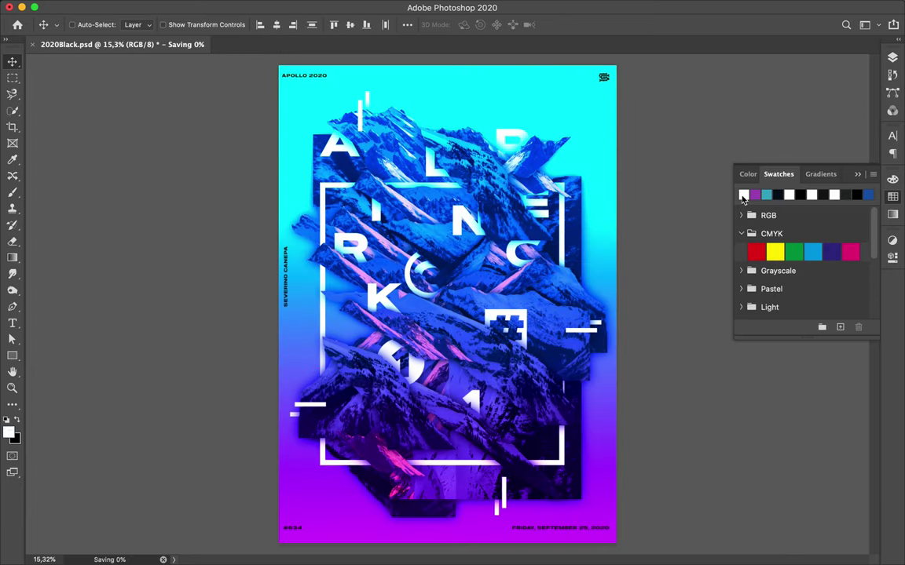
left_click(842, 540)
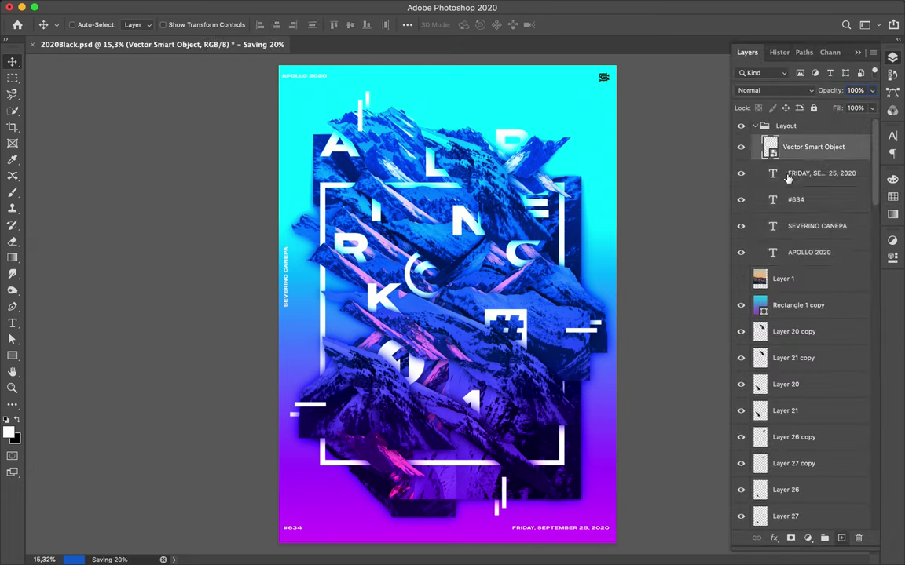
key("b")
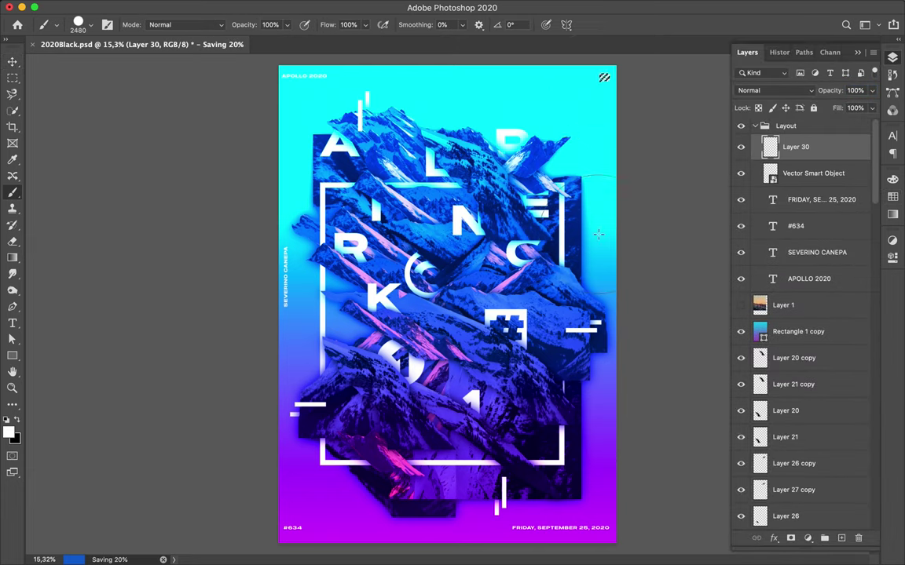
key("m")
key("alt+bracketleft")
key("alt+bracketleft")
left_click(756, 126)
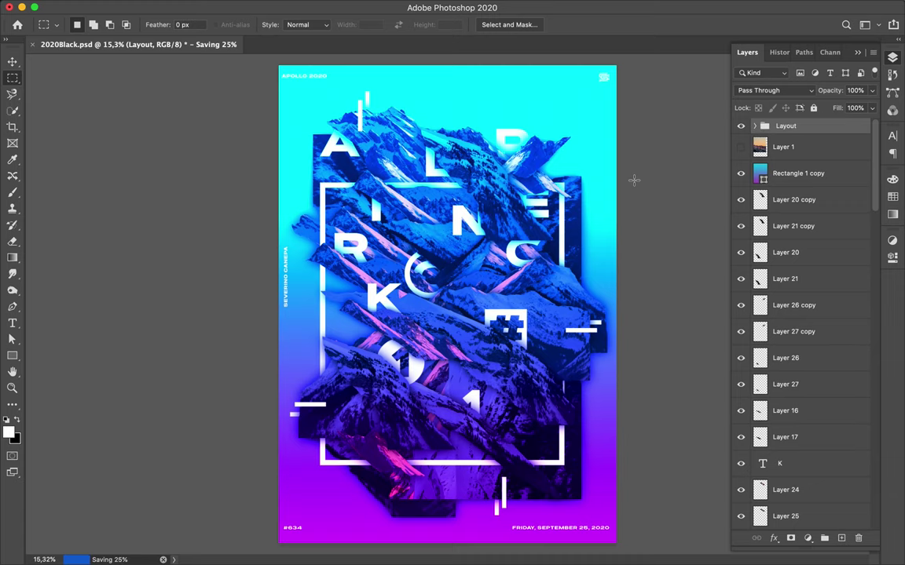